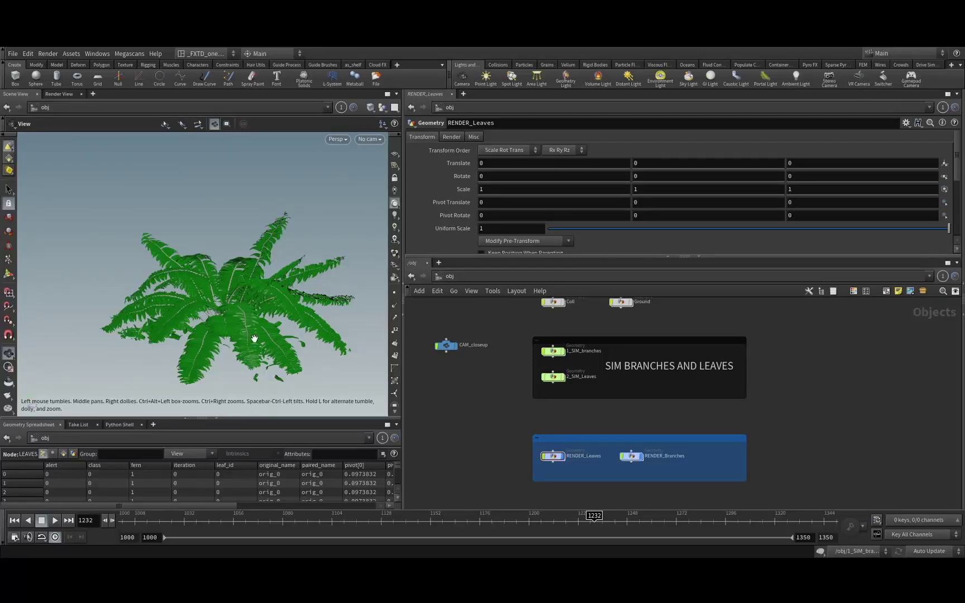
# Examine the full fern from several angles in the 3D view and look over the scene's object nodes.
pyautogui.moveTo(254, 334); pyautogui.dragTo(240, 339, button='middle')
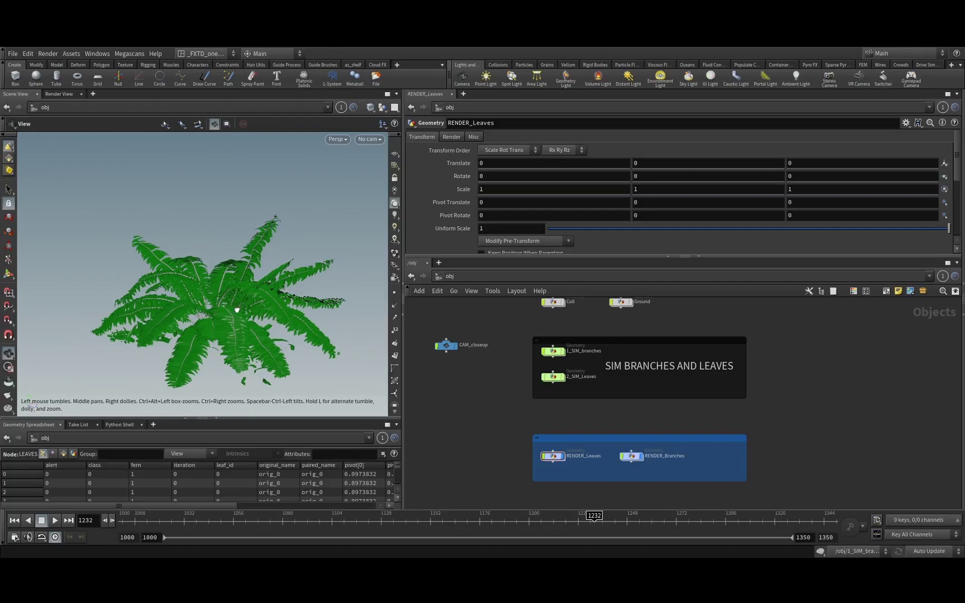
pyautogui.moveTo(237, 310); pyautogui.dragTo(234, 310)
pyautogui.moveTo(233, 309); pyautogui.dragTo(214, 307, button='middle')
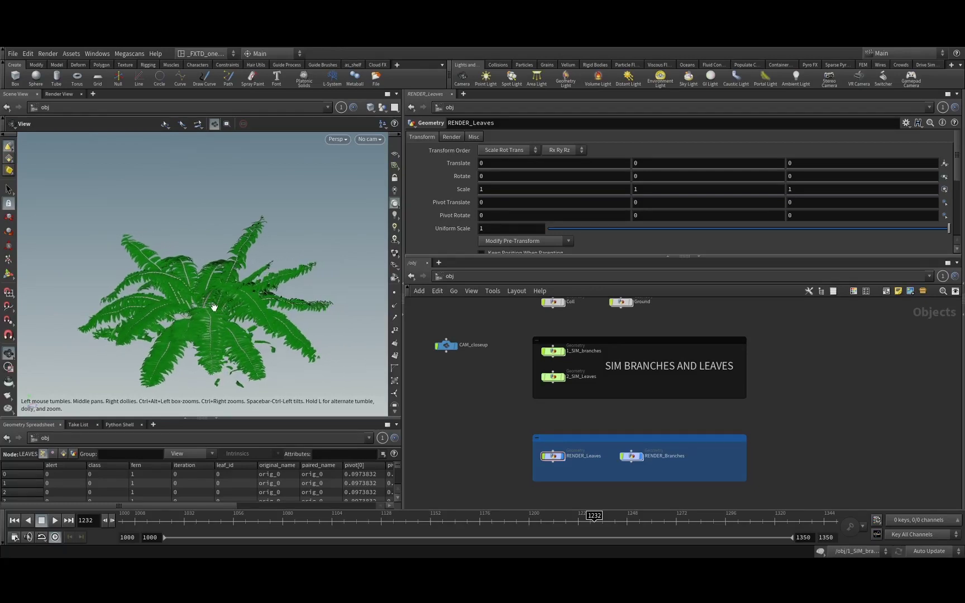
pyautogui.moveTo(226, 306); pyautogui.dragTo(223, 305)
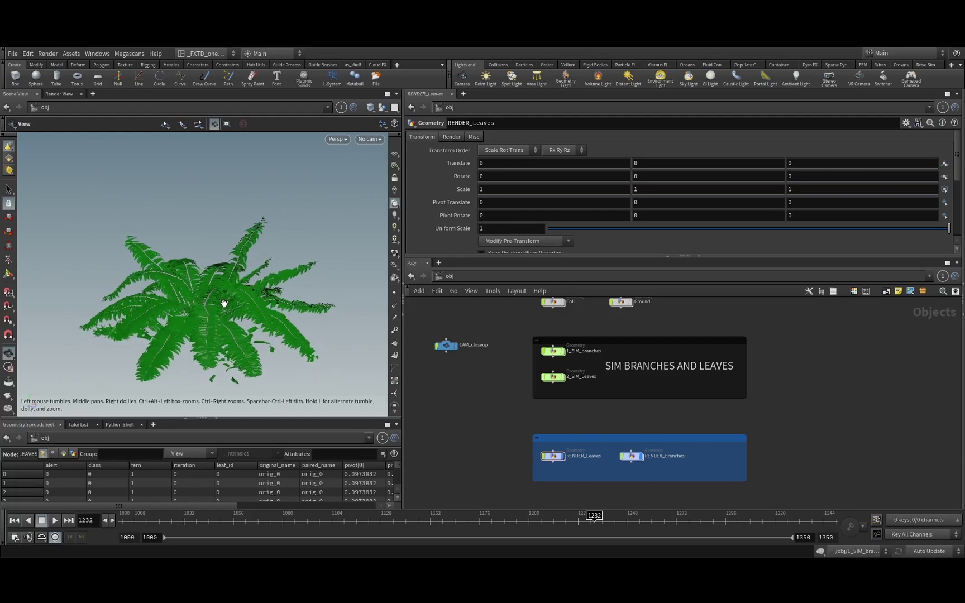
pyautogui.moveTo(220, 315); pyautogui.dragTo(260, 303)
pyautogui.moveTo(524, 410); pyautogui.dragTo(514, 458, button='middle')
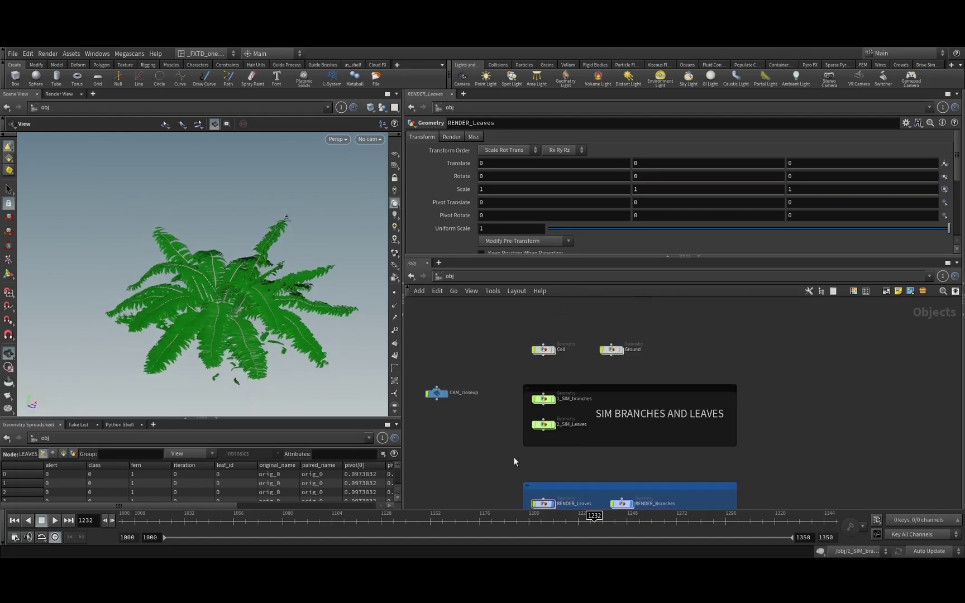
pyautogui.moveTo(515, 402); pyautogui.dragTo(523, 390, button='middle')
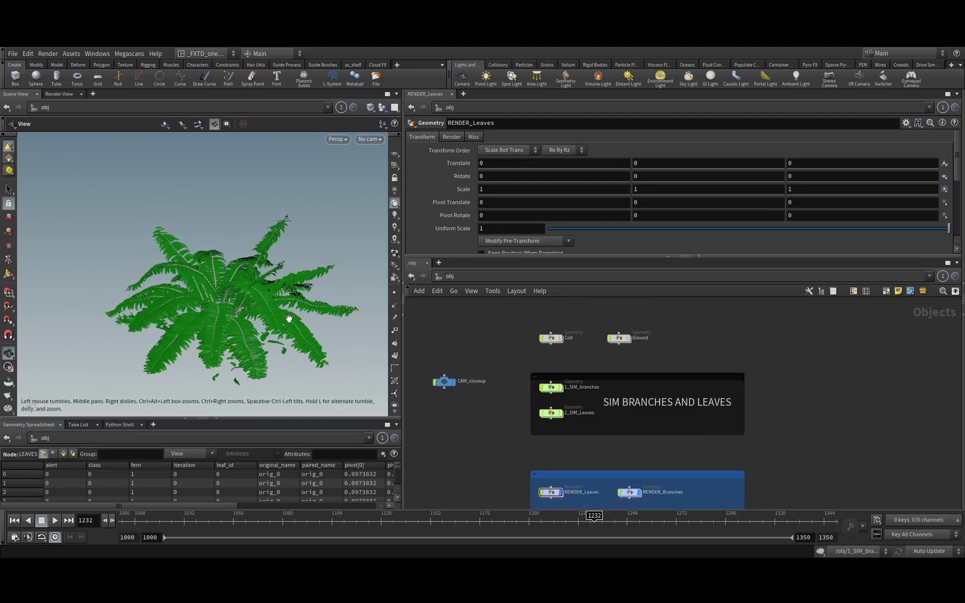
pyautogui.moveTo(292, 319); pyautogui.dragTo(282, 318)
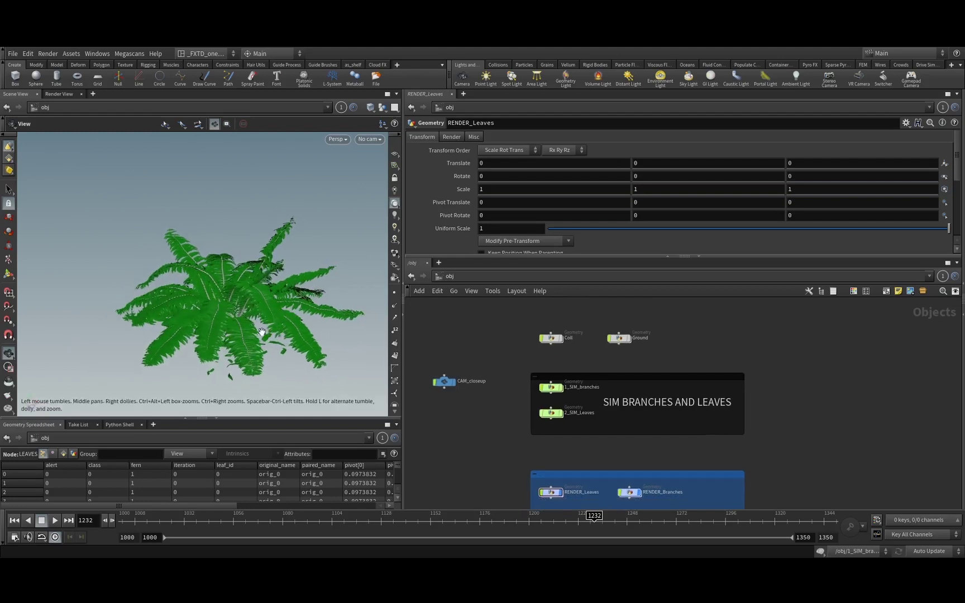
pyautogui.moveTo(213, 300); pyautogui.dragTo(237, 261, button='right')
pyautogui.moveTo(236, 260)
pyautogui.mouseDown()
pyautogui.moveTo(224, 275)
pyautogui.moveTo(233, 277)
pyautogui.mouseUp()
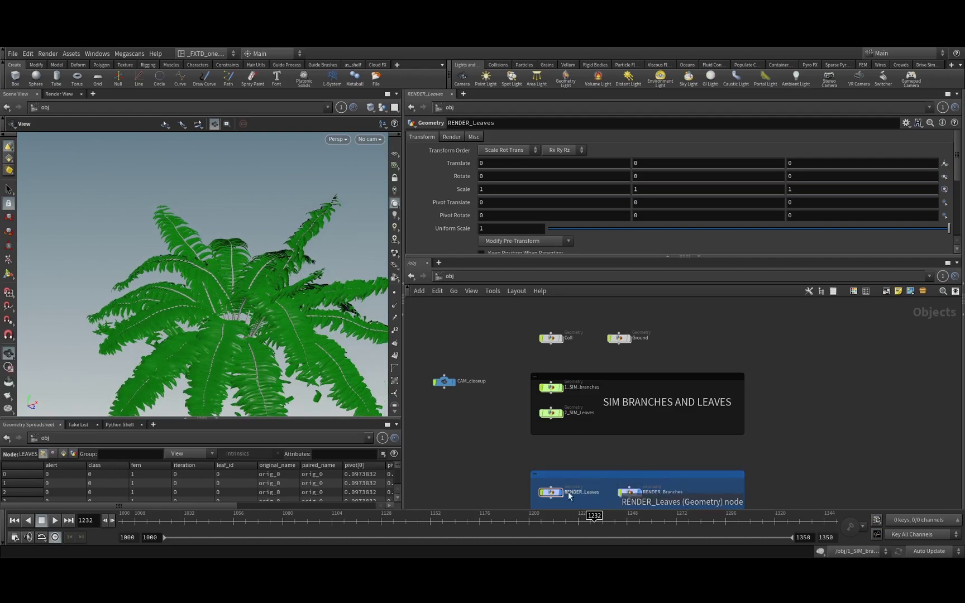
# Toggle the display of RENDER_Leaves and scrub the timeline to frames 1257 and 1299.
pyautogui.click(561, 492)
pyautogui.moveTo(199, 520); pyautogui.dragTo(652, 521)
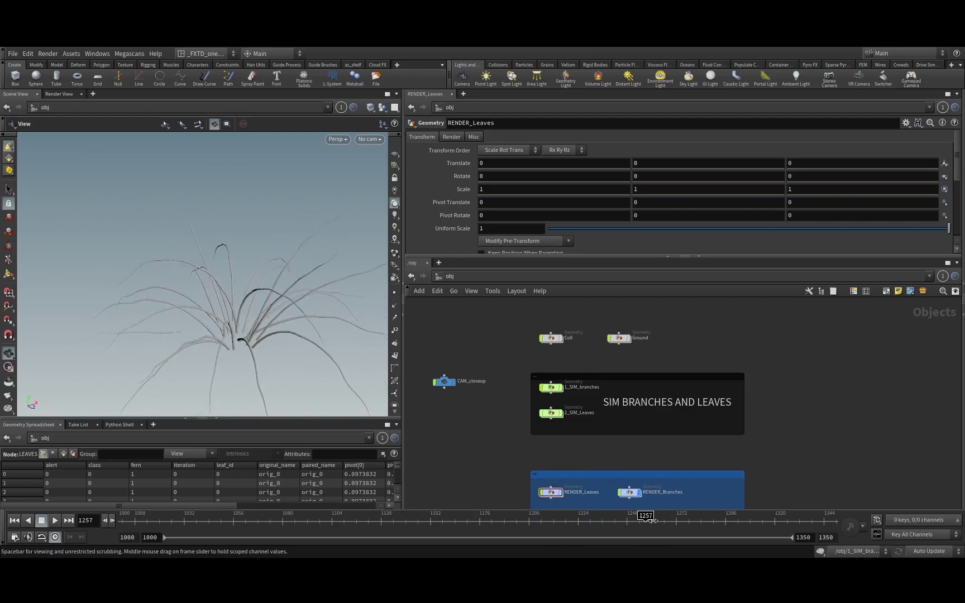
pyautogui.click(562, 492)
pyautogui.moveTo(202, 528); pyautogui.dragTo(732, 546)
pyautogui.click(562, 493)
# Open the 1_SIM_branches geometry network and widen the 3D view to see the imported fern.
pyautogui.moveTo(498, 390); pyautogui.dragTo(530, 427, button='middle')
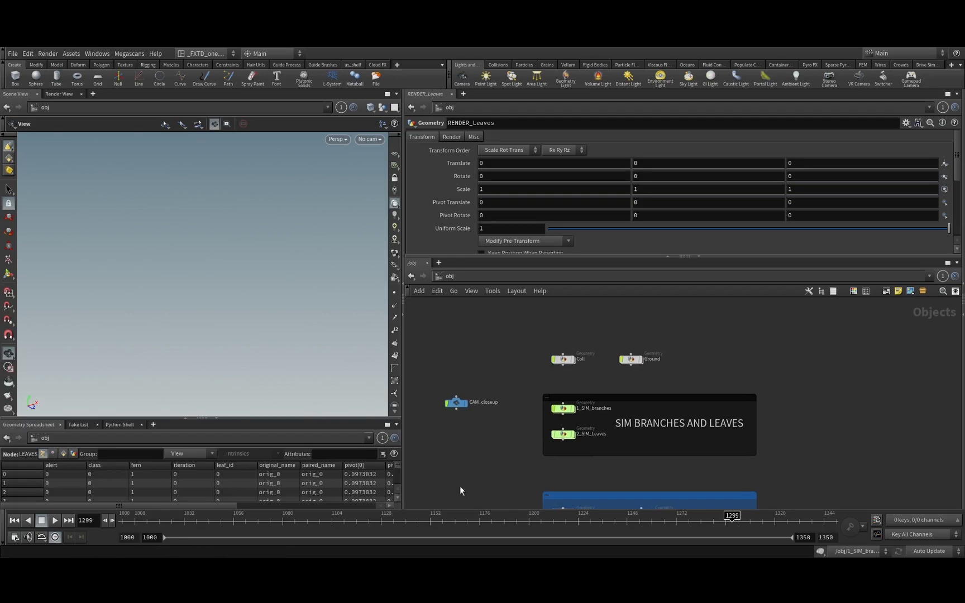
pyautogui.scroll(5, 536, 413)
pyautogui.moveTo(564, 396)
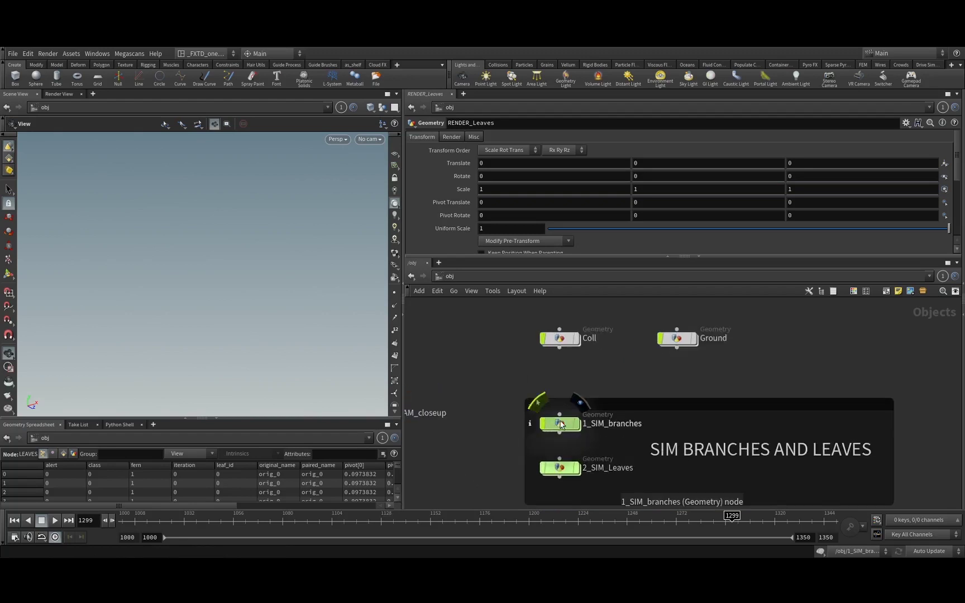
pyautogui.doubleClick(561, 424)
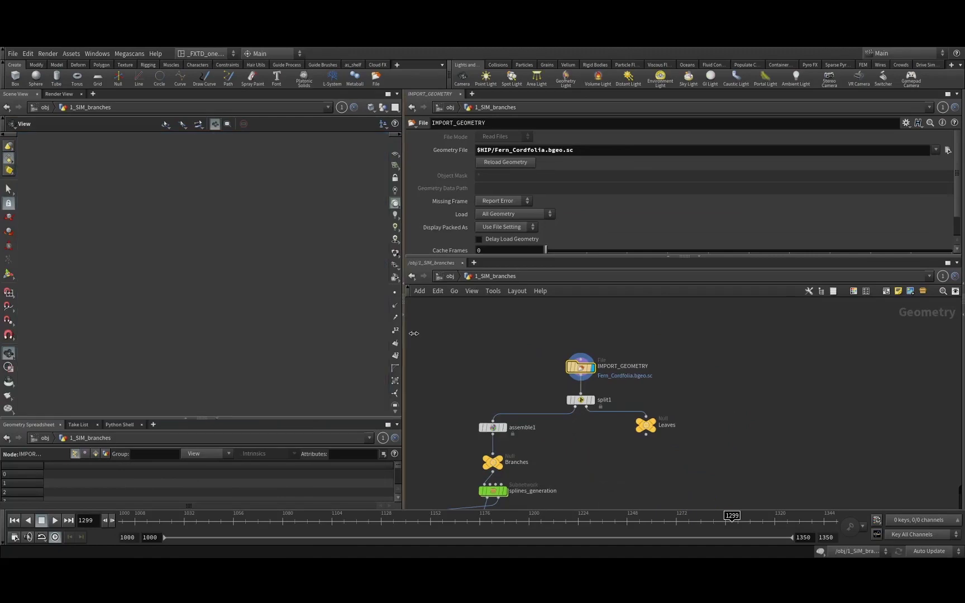
pyautogui.moveTo(403, 331); pyautogui.dragTo(474, 331)
pyautogui.moveTo(282, 318); pyautogui.dragTo(282, 317, button='right')
pyautogui.moveTo(568, 330); pyautogui.dragTo(587, 336, button='middle')
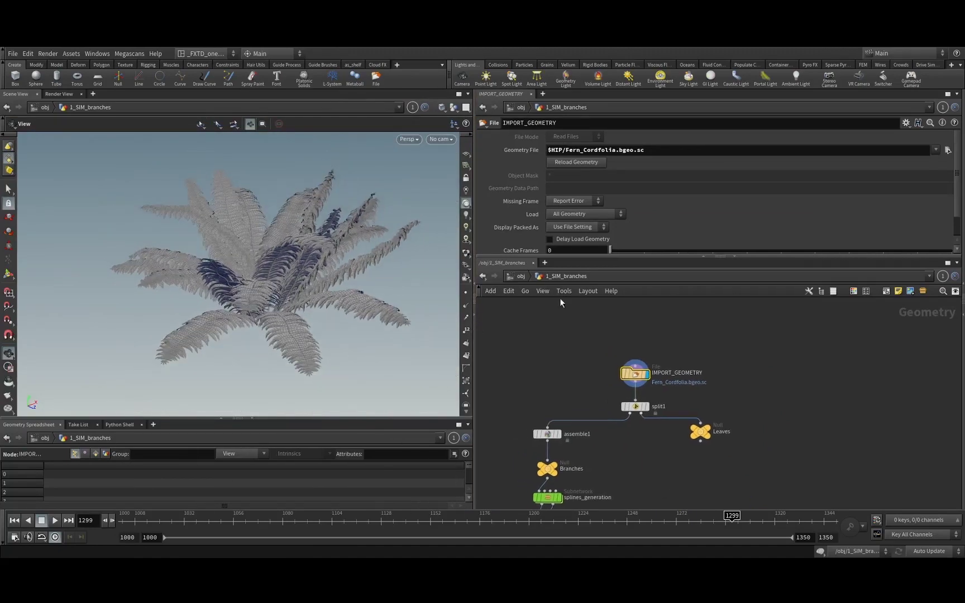
# Display the split1 output and the Branches null to isolate the fern's branches from the leaves.
pyautogui.scroll(-2, 574, 316)
pyautogui.moveTo(583, 373)
pyautogui.mouseDown(button='middle')
pyautogui.moveTo(578, 359)
pyautogui.moveTo(586, 372)
pyautogui.mouseUp(button='middle')
pyautogui.scroll(2, 589, 358)
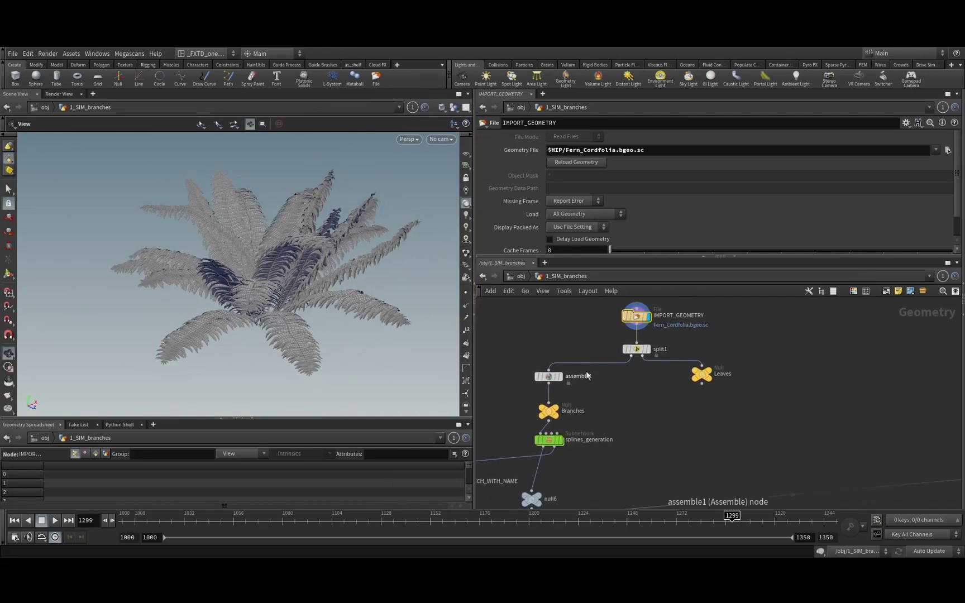
pyautogui.click(651, 350)
pyautogui.moveTo(280, 248); pyautogui.dragTo(254, 276)
pyautogui.moveTo(612, 395); pyautogui.dragTo(654, 385, button='middle')
pyautogui.click(631, 351)
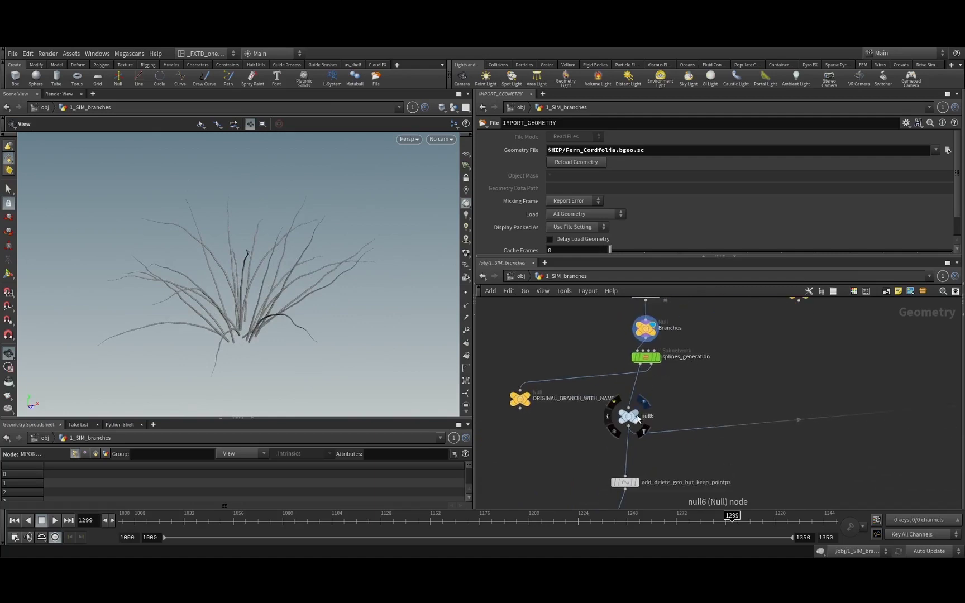
# Display the null6 node to view the coloured splines produced from the branches.
pyautogui.click(639, 420)
pyautogui.moveTo(276, 327)
pyautogui.mouseDown()
pyautogui.moveTo(248, 306)
pyautogui.moveTo(280, 302)
pyautogui.moveTo(264, 325)
pyautogui.mouseUp()
pyautogui.scroll(-5, 621, 383)
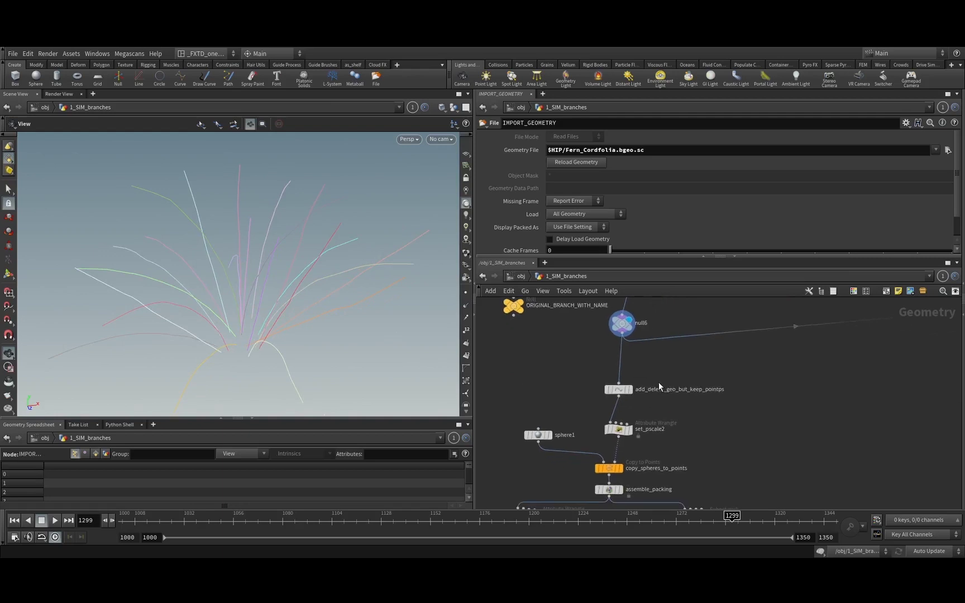
pyautogui.scroll(5, 668, 354)
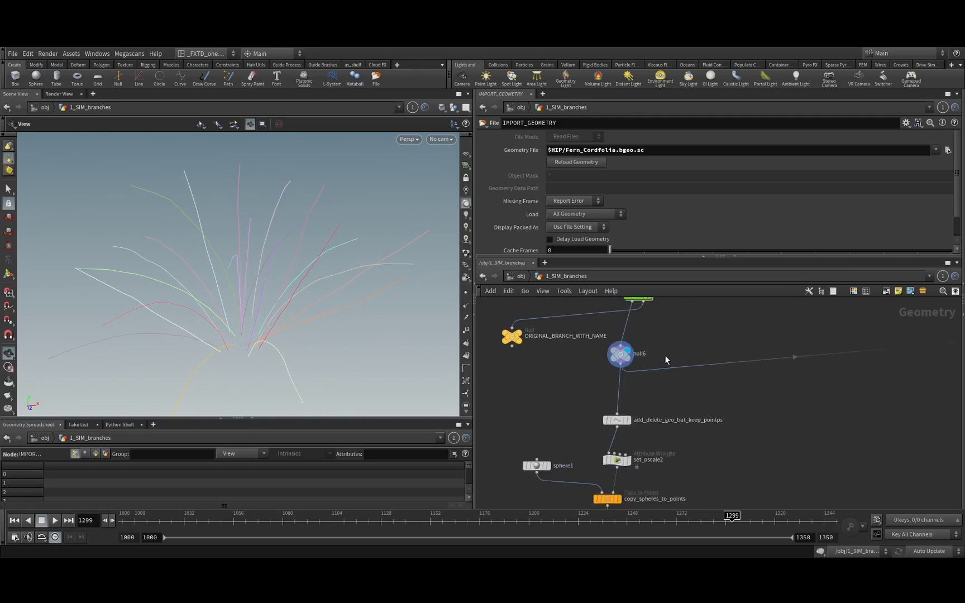
# Enter the splines_generation subnetwork and display the fuse_cleaning node to view a single branch.
pyautogui.doubleClick(636, 380)
pyautogui.scroll(-3, 635, 394)
pyautogui.moveTo(636, 394); pyautogui.dragTo(624, 468, button='middle')
pyautogui.scroll(5, 590, 339)
pyautogui.moveTo(588, 308); pyautogui.dragTo(577, 427, button='middle')
pyautogui.click(603, 377)
pyautogui.click(612, 376)
pyautogui.moveTo(209, 307); pyautogui.dragTo(217, 308)
pyautogui.scroll(-2, 532, 421)
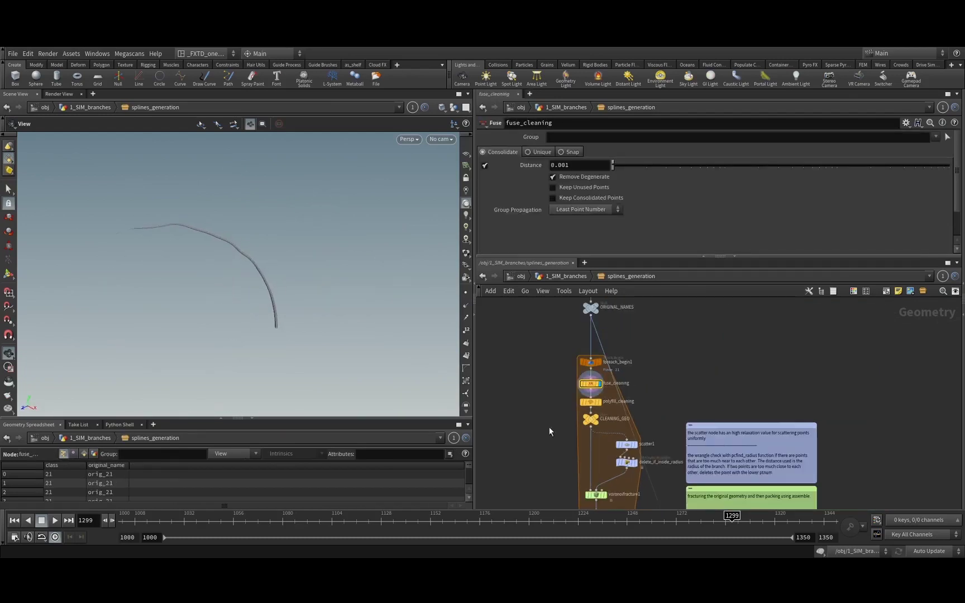
# Display the CLEANING_GEO null and the voronoifracture1 node to view the fractured branch pieces.
pyautogui.moveTo(563, 434); pyautogui.dragTo(543, 385, button='middle')
pyautogui.scroll(4, 544, 385)
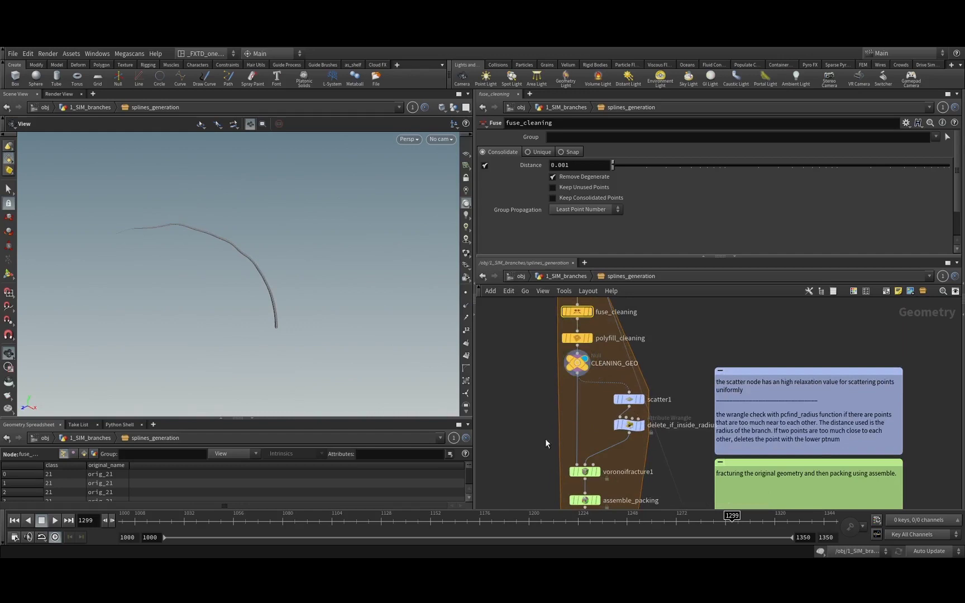
pyautogui.moveTo(545, 438); pyautogui.dragTo(542, 359, button='middle')
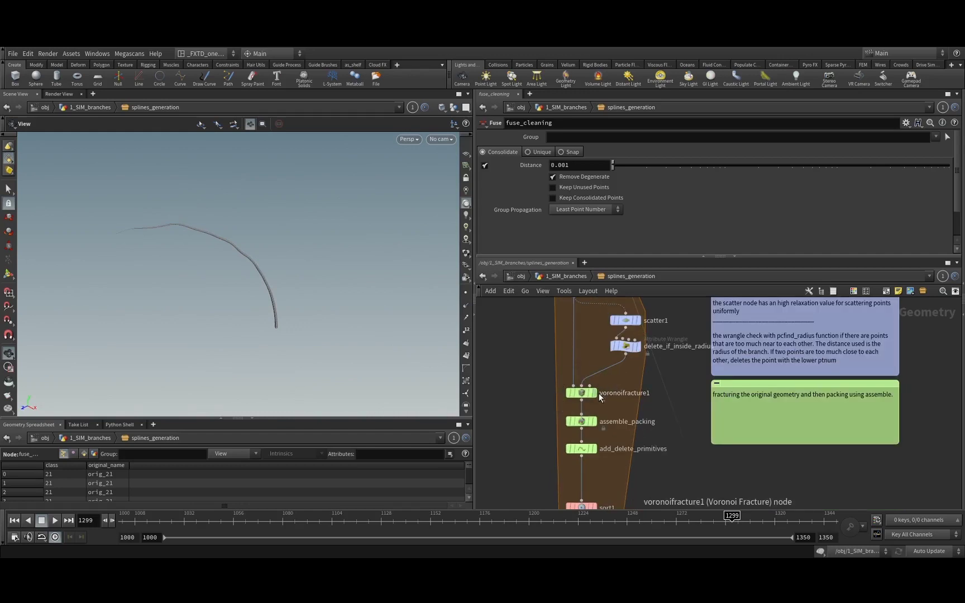
pyautogui.click(581, 393)
pyautogui.scroll(2, 279, 243)
# Follow the spline nodes from add_delete_primitives down, displaying them in turn, and view all branch splines at foreach_end1.
pyautogui.scroll(3, 279, 243)
pyautogui.moveTo(548, 450); pyautogui.dragTo(547, 366, button='middle')
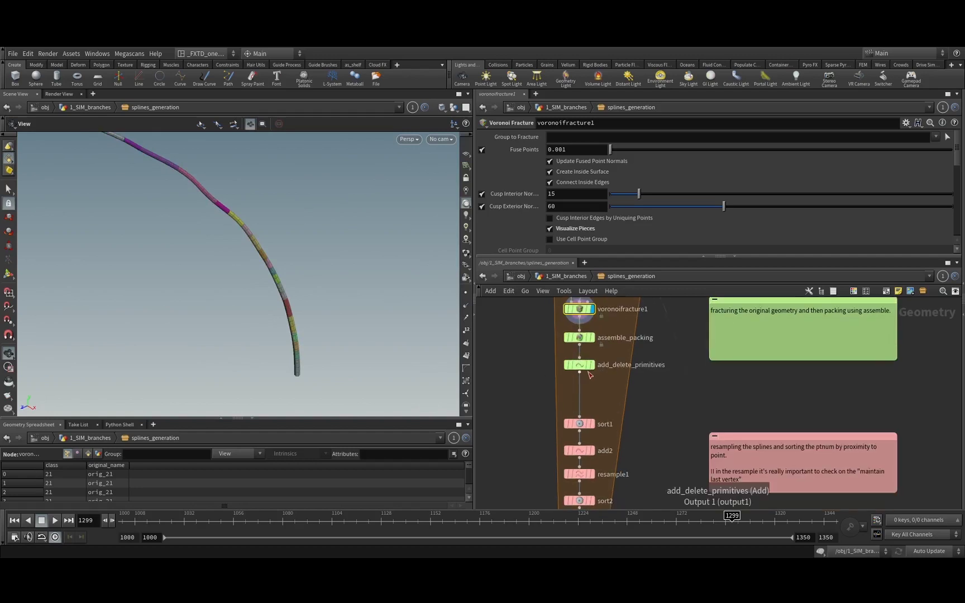
pyautogui.click(594, 365)
pyautogui.moveTo(637, 446); pyautogui.dragTo(638, 361, button='middle')
pyautogui.click(595, 450)
pyautogui.moveTo(612, 507); pyautogui.dragTo(627, 438, button='middle')
pyautogui.click(612, 422)
pyautogui.moveTo(521, 420); pyautogui.dragTo(538, 369, button='middle')
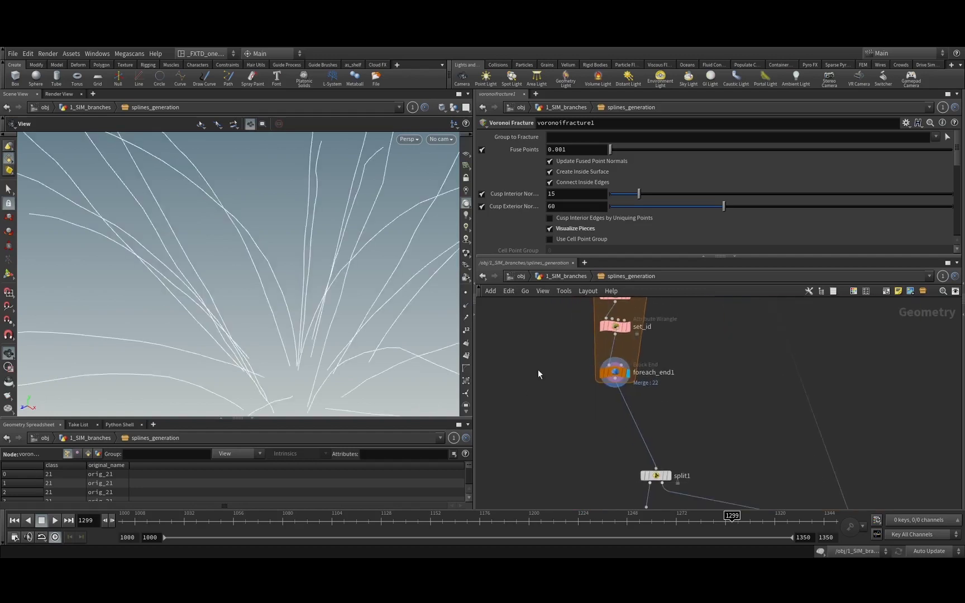
pyautogui.scroll(-5, 222, 345)
pyautogui.moveTo(224, 344); pyautogui.dragTo(349, 307)
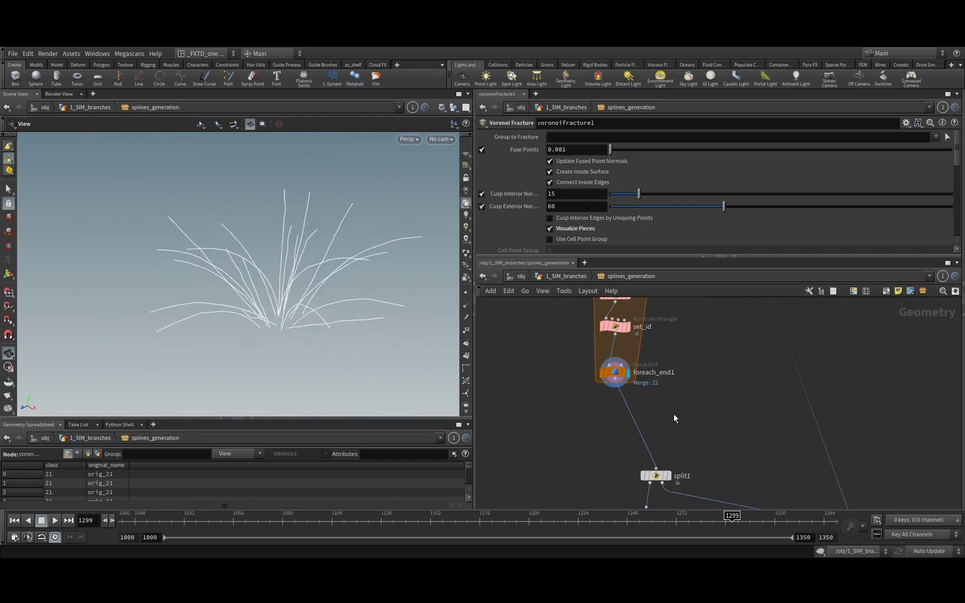
# Look over the output nodes at the end of splines_generation and return to the 1_SIM_branches network.
pyautogui.moveTo(682, 485); pyautogui.dragTo(661, 384, button='middle')
pyautogui.scroll(-4, 670, 413)
pyautogui.moveTo(684, 447); pyautogui.dragTo(678, 375, button='middle')
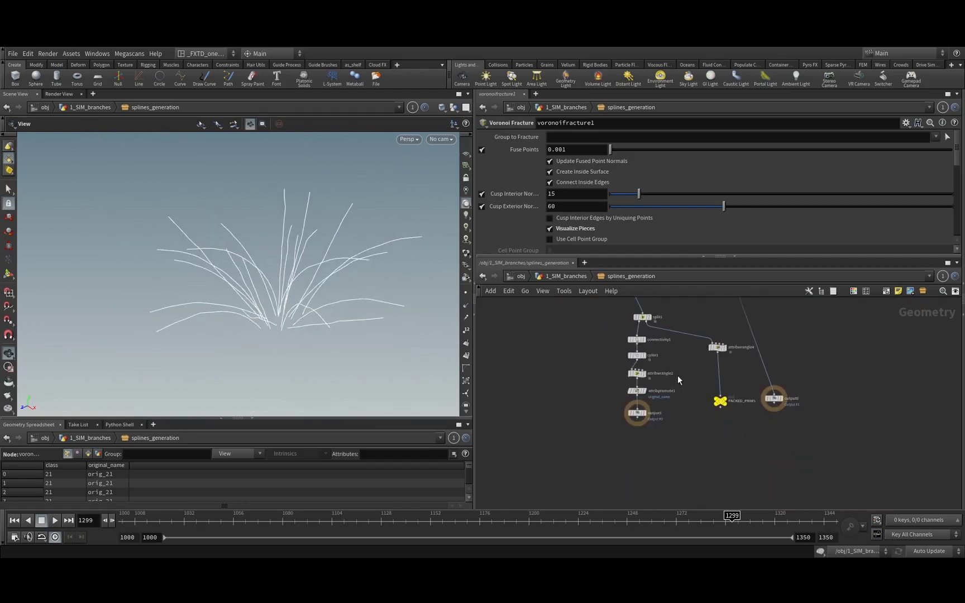
pyautogui.click(561, 276)
# Display the copy_spheres_to_points node and inspect the chains of spheres along the branches up close.
pyautogui.moveTo(684, 436); pyautogui.dragTo(685, 391, button='middle')
pyautogui.moveTo(687, 475); pyautogui.dragTo(688, 397, button='middle')
pyautogui.scroll(-2, 683, 368)
pyautogui.scroll(5, 621, 365)
pyautogui.click(630, 357)
pyautogui.moveTo(285, 288); pyautogui.dragTo(317, 265)
pyautogui.scroll(3, 260, 269)
pyautogui.scroll(-3, 318, 265)
pyautogui.moveTo(334, 292); pyautogui.dragTo(329, 315, button='middle')
pyautogui.moveTo(353, 286); pyautogui.dragTo(388, 262)
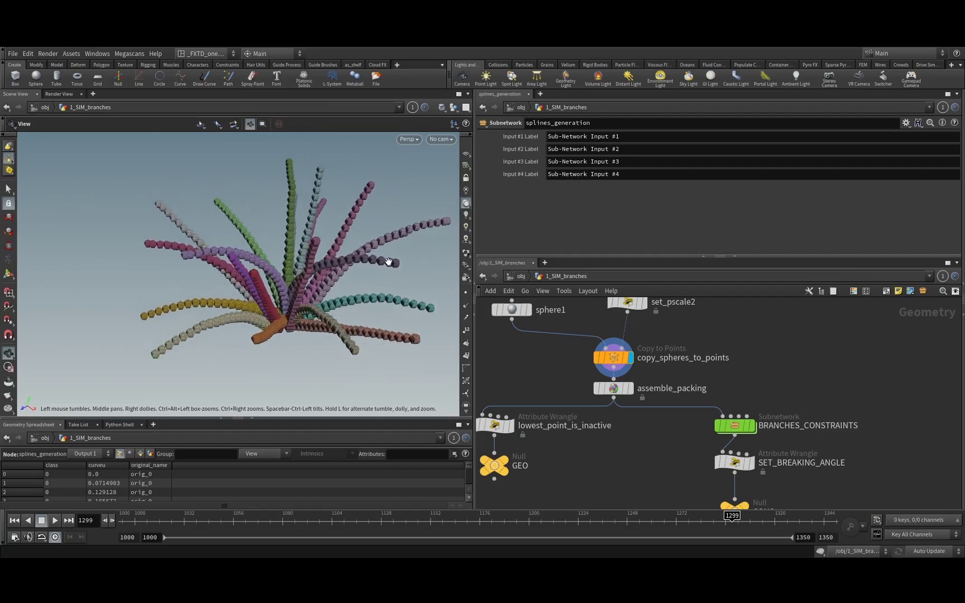
pyautogui.scroll(8, 389, 262)
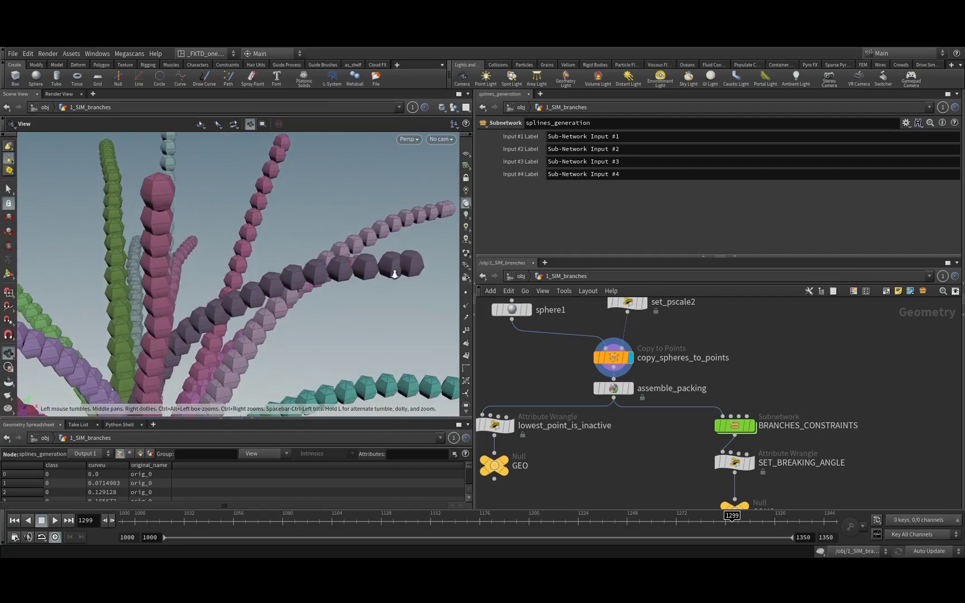
pyautogui.scroll(3, 394, 274)
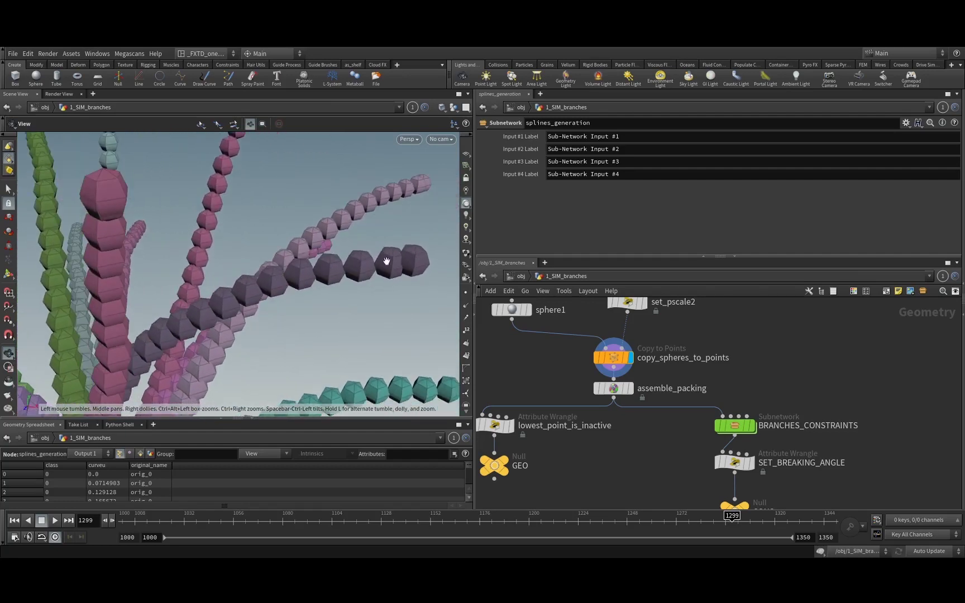
# Display the BRANCHES_CONSTRAINTS subnetwork with point markers shown to view the constraint points.
pyautogui.moveTo(603, 432); pyautogui.dragTo(570, 379, button='middle')
pyautogui.click(720, 373)
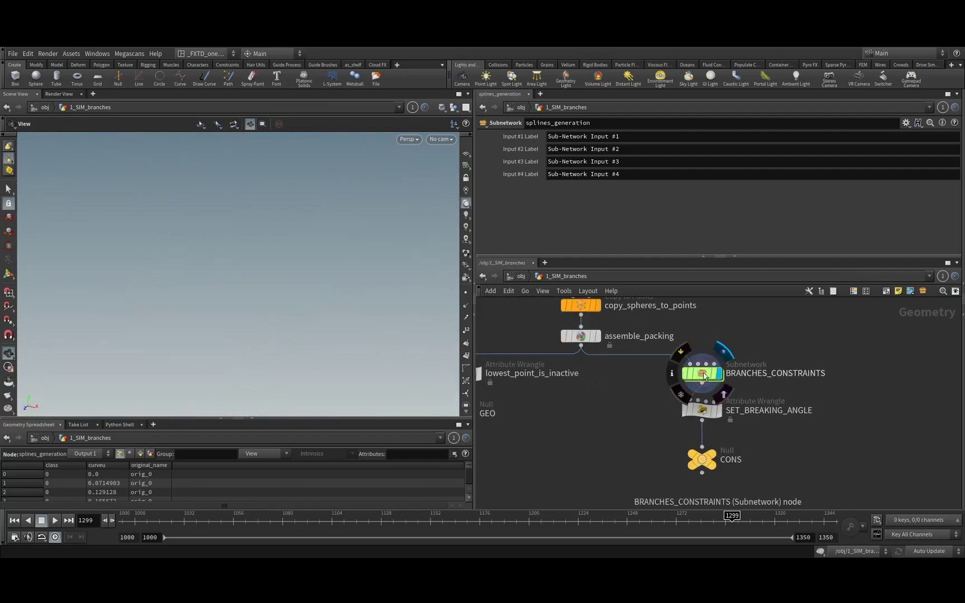
pyautogui.moveTo(374, 280); pyautogui.dragTo(338, 303)
pyautogui.scroll(-6, 578, 415)
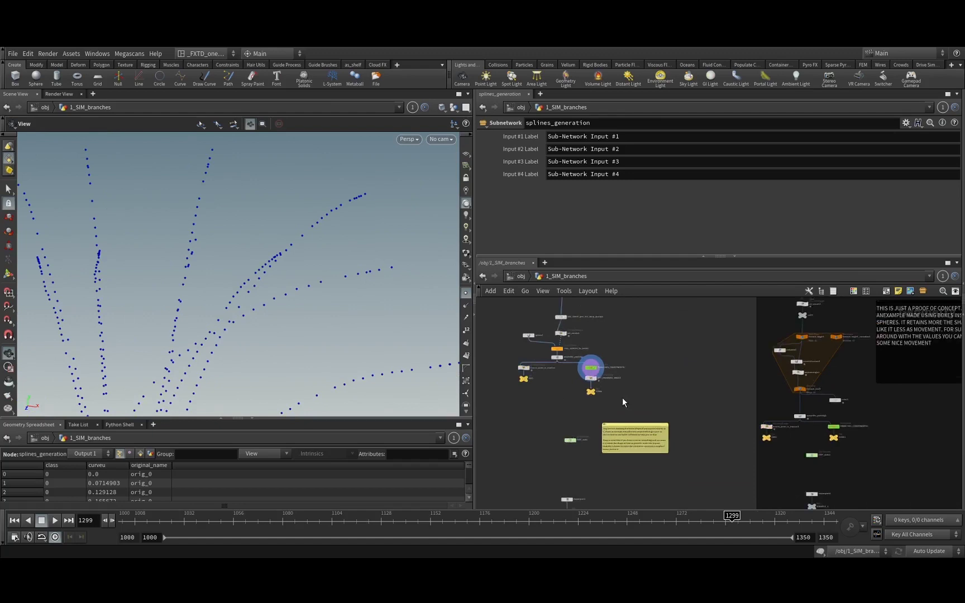
# Display the null5 node in the proof-of-concept network and hide the point markers.
pyautogui.scroll(-2, 625, 398)
pyautogui.moveTo(807, 425); pyautogui.dragTo(759, 398, button='middle')
pyautogui.scroll(8, 705, 386)
pyautogui.moveTo(715, 357); pyautogui.dragTo(680, 400, button='middle')
pyautogui.scroll(-3, 687, 410)
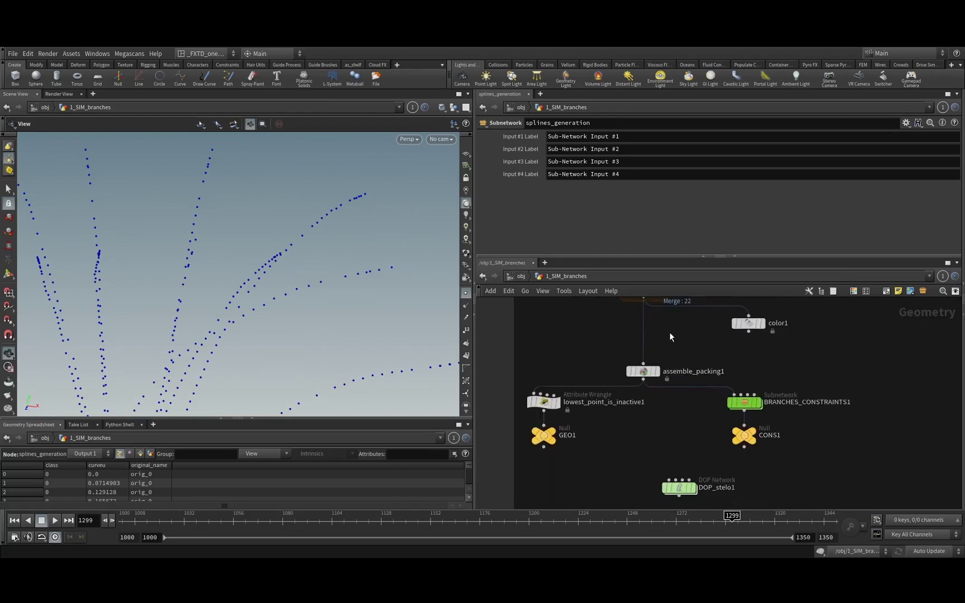
pyautogui.scroll(6, 667, 358)
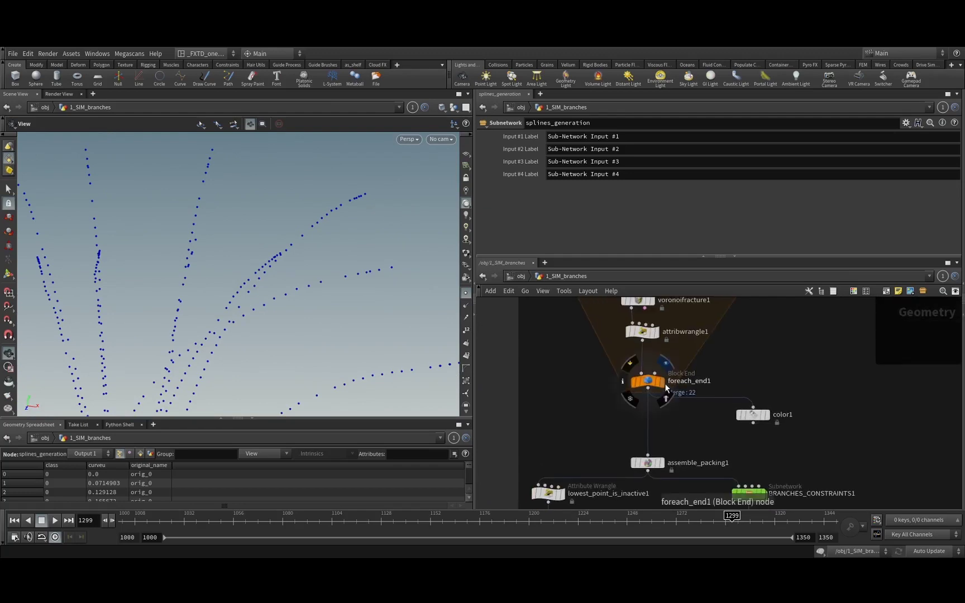
pyautogui.moveTo(589, 327); pyautogui.dragTo(602, 437, button='middle')
pyautogui.scroll(-4, 604, 404)
pyautogui.scroll(6, 649, 337)
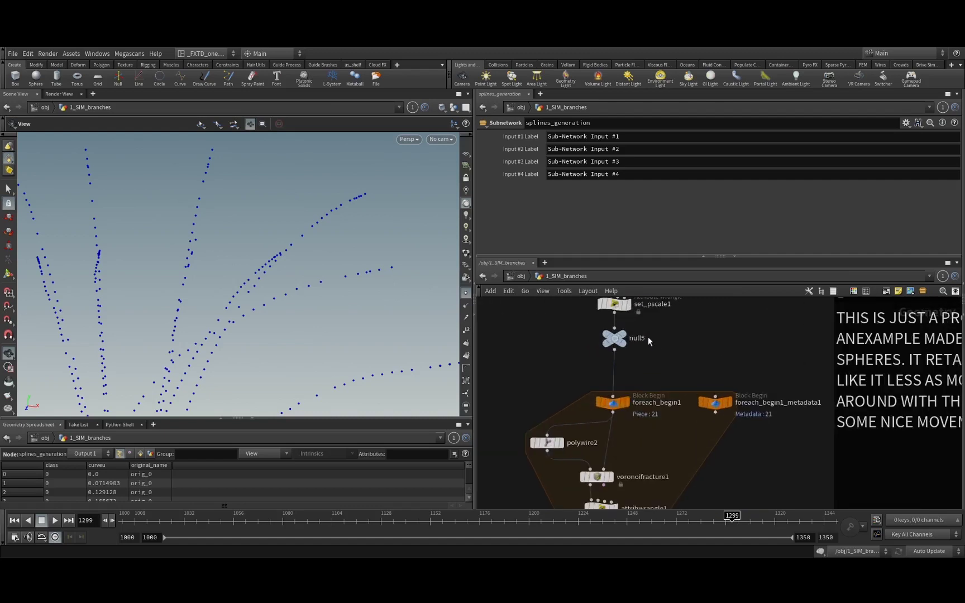
pyautogui.click(615, 339)
pyautogui.click(602, 339)
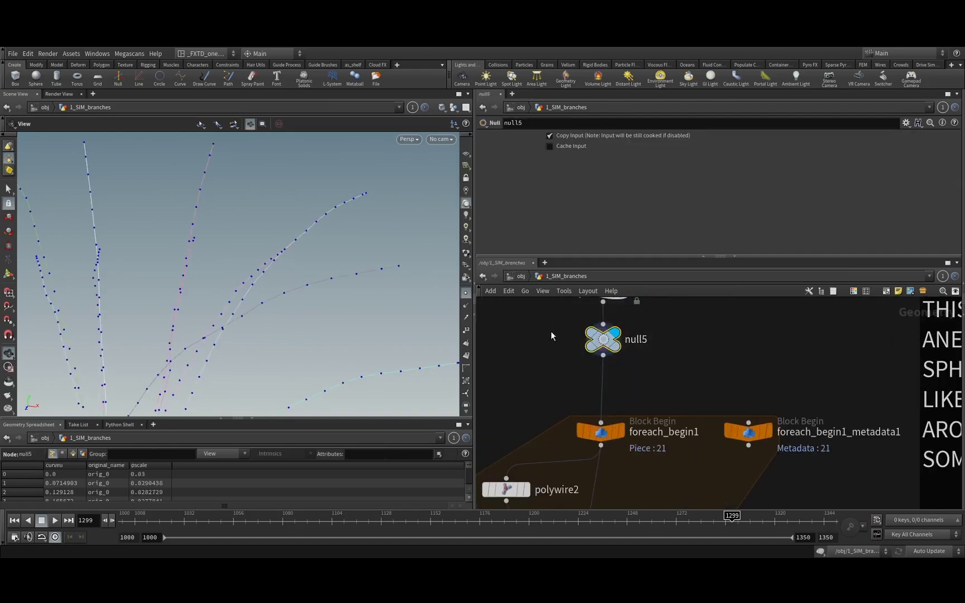
pyautogui.click(466, 295)
# Display the polywire2 node inside the for-each block and frame the box-shaped branch in the 3D view.
pyautogui.scroll(-4, 507, 379)
pyautogui.moveTo(547, 433); pyautogui.dragTo(605, 370, button='middle')
pyautogui.moveTo(630, 431); pyautogui.dragTo(640, 376, button='middle')
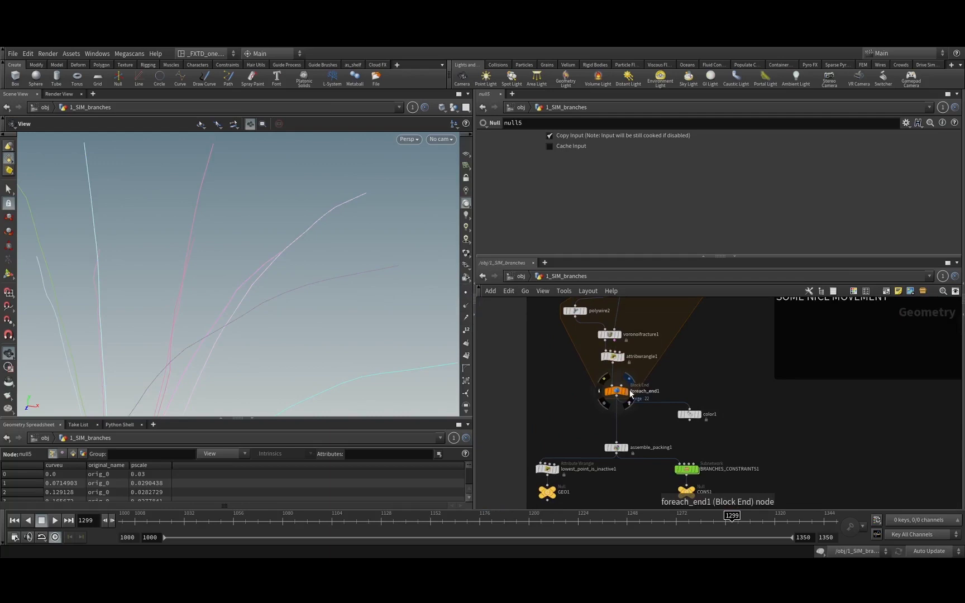
pyautogui.click(584, 311)
pyautogui.press('f')
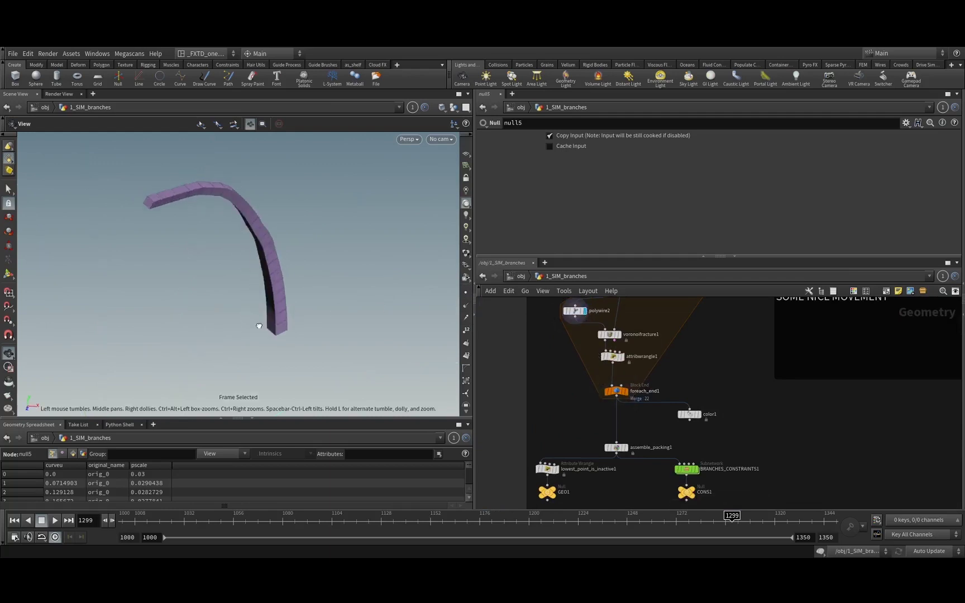
pyautogui.moveTo(258, 325); pyautogui.dragTo(199, 323)
pyautogui.scroll(3, 642, 346)
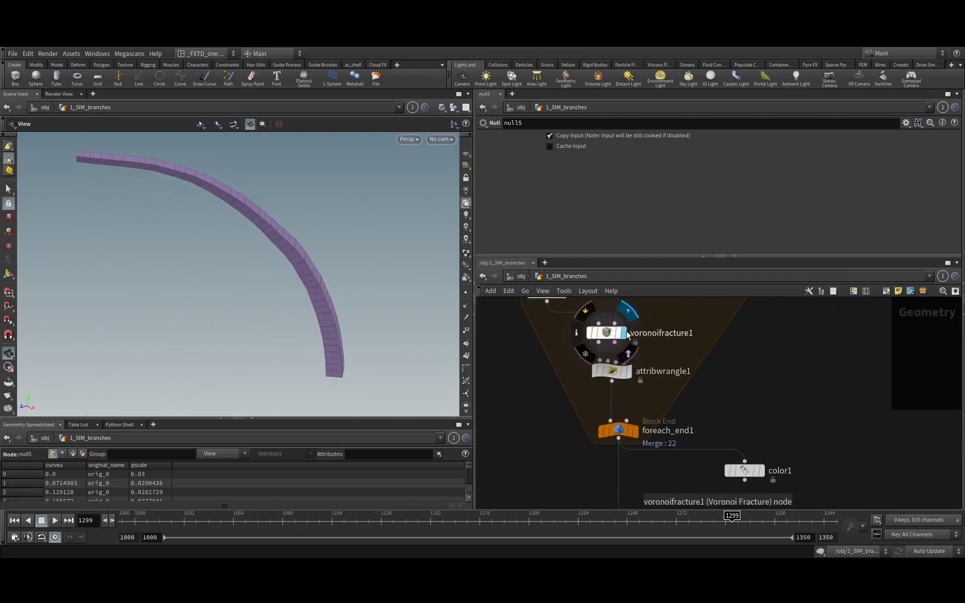
# Display voronoifracture1, attribwrangle1 and finally foreach_end1 to view the fractured pieces of one branch and of all branches.
pyautogui.click(626, 334)
pyautogui.moveTo(578, 401); pyautogui.dragTo(606, 393, button='middle')
pyautogui.click(656, 366)
pyautogui.click(664, 425)
# Add an Exploded View node after foreach_end1, display it and set its uniform scale to 0.195.
pyautogui.click(646, 431)
pyautogui.moveTo(539, 455); pyautogui.dragTo(614, 429, button='middle')
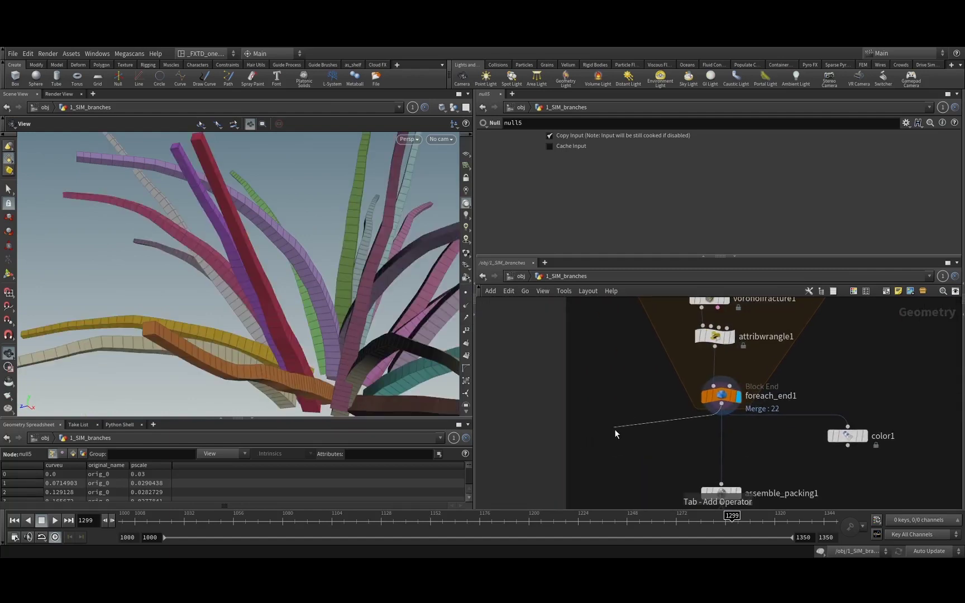
pyautogui.click(704, 99)
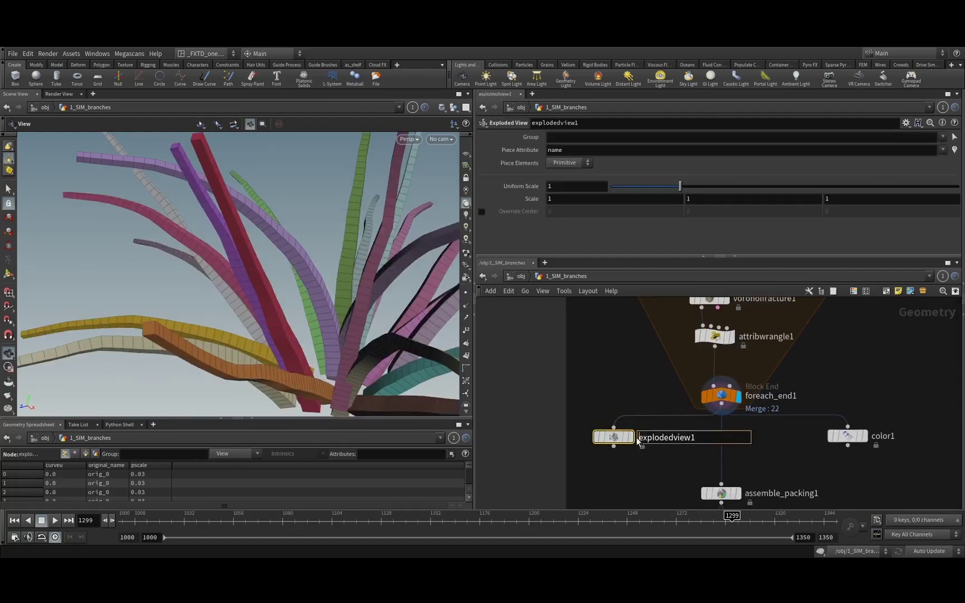
pyautogui.click(631, 437)
pyautogui.moveTo(680, 186); pyautogui.dragTo(625, 187)
pyautogui.moveTo(281, 253); pyautogui.dragTo(223, 302, button='right')
pyautogui.moveTo(223, 303); pyautogui.dragTo(183, 319)
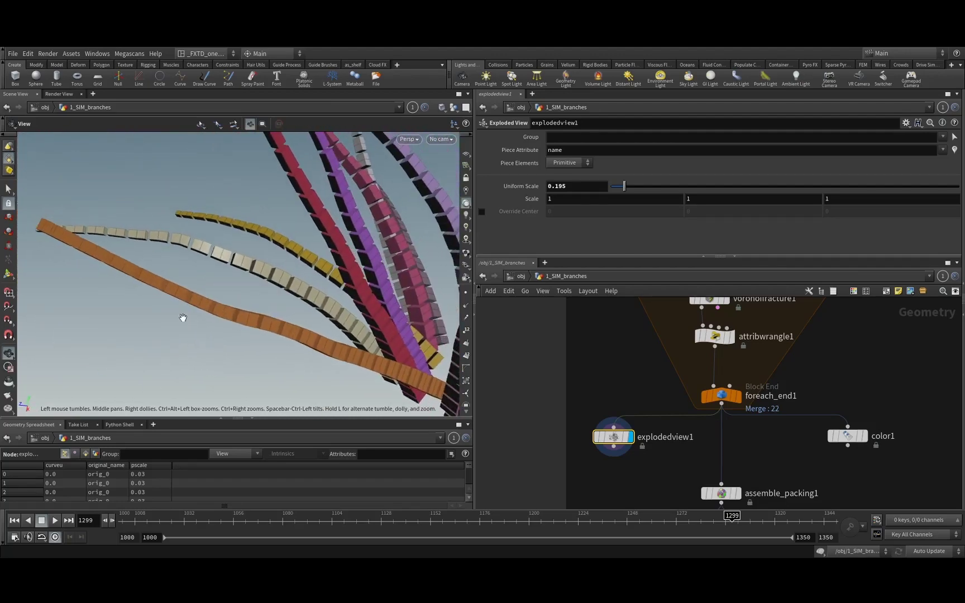
# Display the assemble_packing node below copy_spheres_to_points to view the packed sphere chains.
pyautogui.moveTo(569, 369); pyautogui.dragTo(849, 360, button='middle')
pyautogui.scroll(-6, 684, 411)
pyautogui.moveTo(696, 407); pyautogui.dragTo(788, 410, button='middle')
pyautogui.scroll(4, 612, 389)
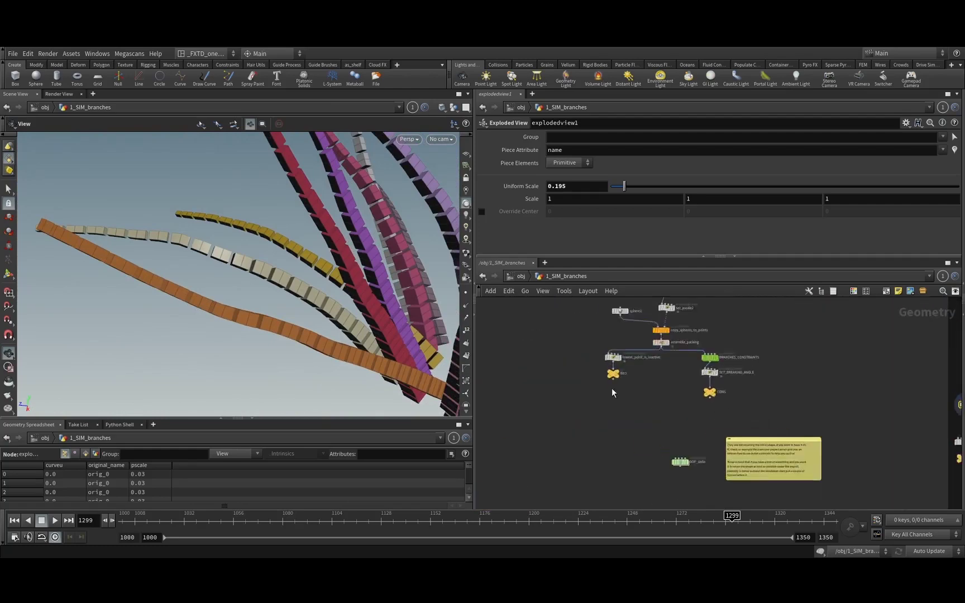
pyautogui.moveTo(690, 346); pyautogui.dragTo(676, 392, button='middle')
pyautogui.scroll(1, 677, 393)
pyautogui.scroll(-4, 650, 396)
pyautogui.moveTo(649, 429); pyautogui.dragTo(602, 408, button='middle')
pyautogui.scroll(3, 607, 388)
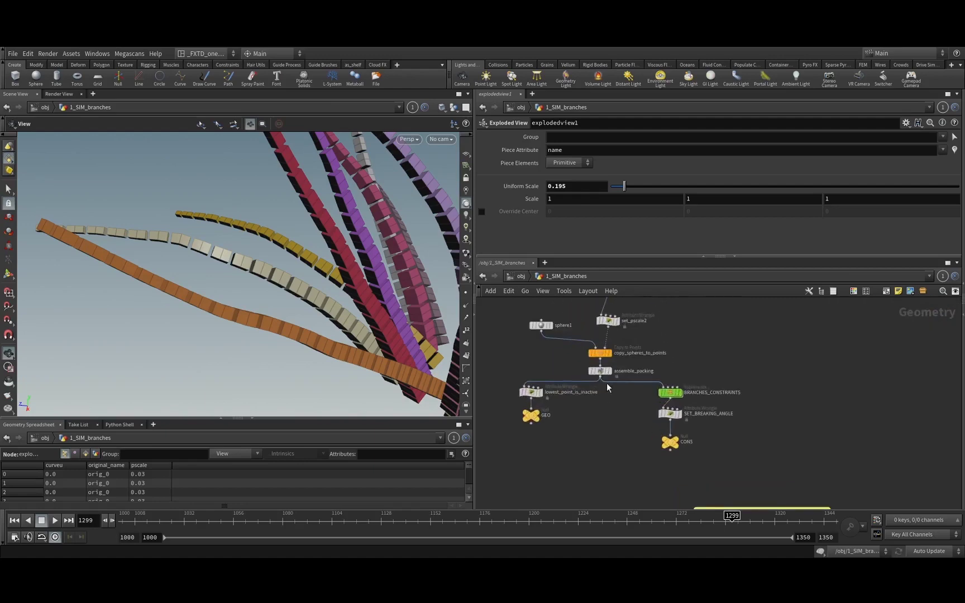
pyautogui.click(610, 372)
# Display and select the filecache1 node below switch1 to view the cached branch simulation.
pyautogui.scroll(-3, 560, 353)
pyautogui.moveTo(575, 425); pyautogui.dragTo(554, 381, button='middle')
pyautogui.scroll(3, 570, 391)
pyautogui.moveTo(583, 493); pyautogui.dragTo(573, 407, button='middle')
pyautogui.moveTo(589, 496); pyautogui.dragTo(602, 321, button='middle')
pyautogui.moveTo(644, 462); pyautogui.dragTo(643, 396, button='middle')
pyautogui.click(588, 393)
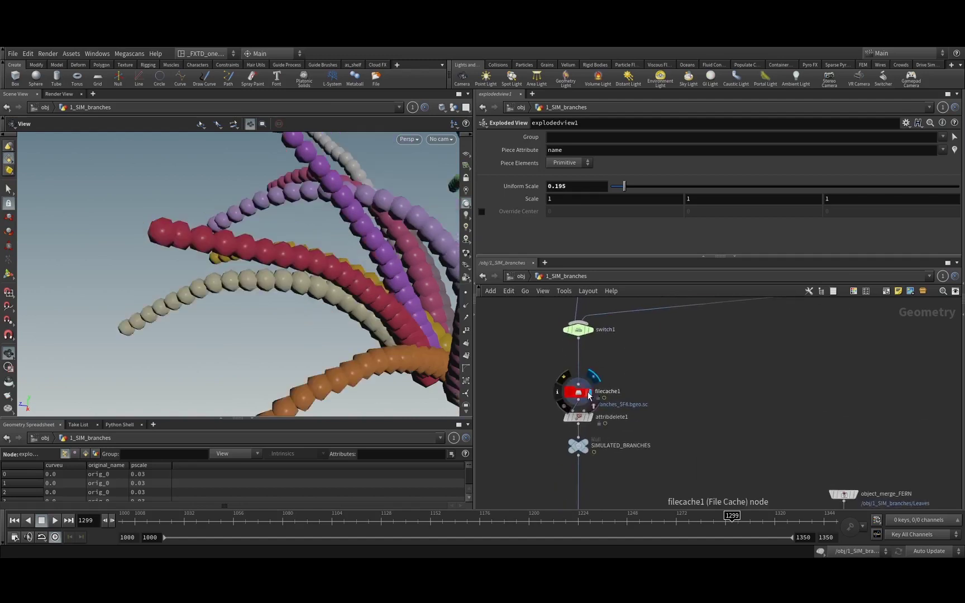
pyautogui.click(584, 393)
# Interrupt the running simulation cook and scrub the cached branches from filecache1 to frame 1313.
pyautogui.moveTo(618, 348); pyautogui.dragTo(632, 413, button='middle')
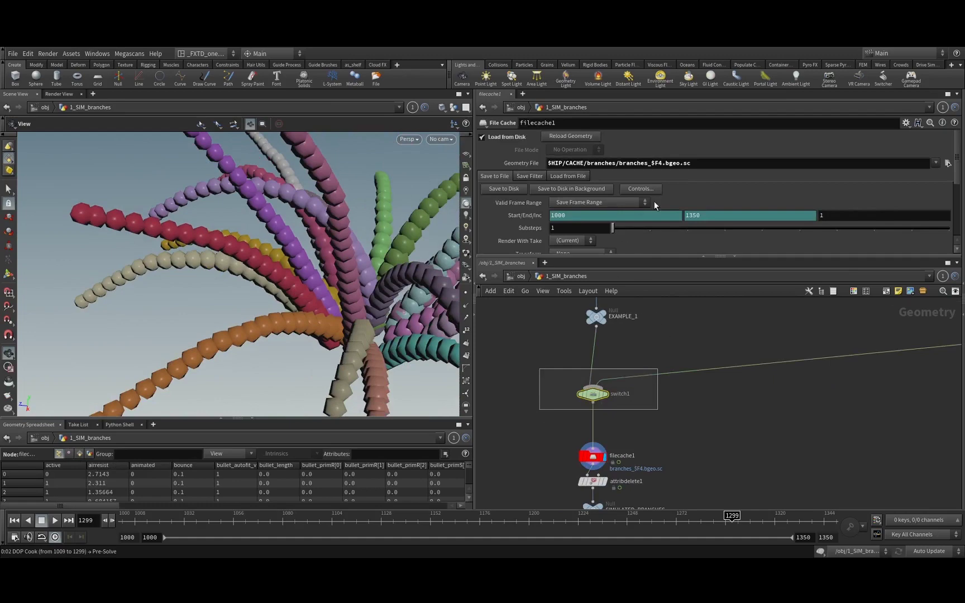
pyautogui.press('Escape')
pyautogui.moveTo(555, 456); pyautogui.dragTo(548, 384, button='middle')
pyautogui.click(580, 409)
pyautogui.click(589, 384)
pyautogui.scroll(-5, 333, 264)
pyautogui.scroll(1, 271, 283)
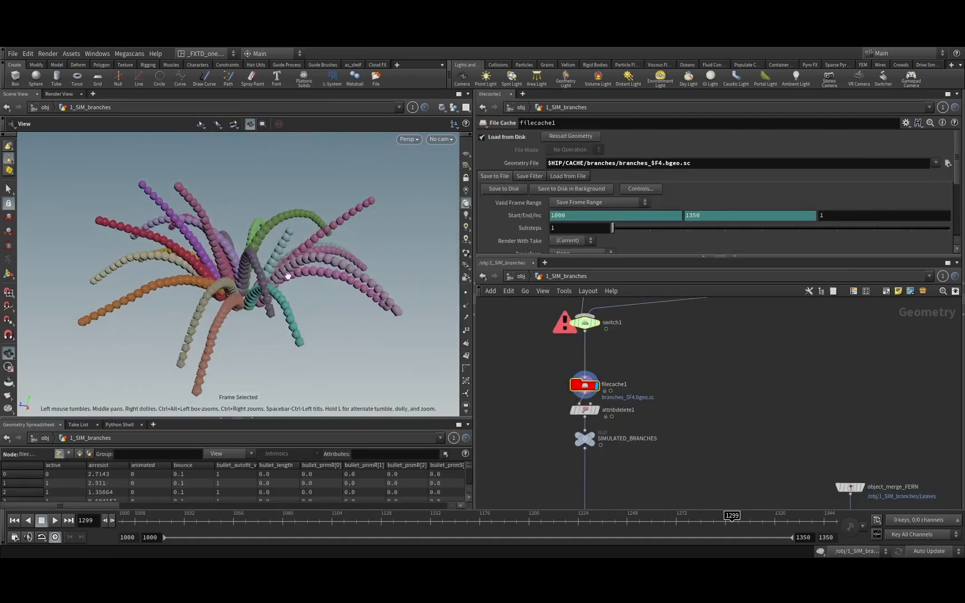
pyautogui.moveTo(180, 517); pyautogui.dragTo(761, 528)
# Display and select the object_merge_FERN node and frame the fern leaves in the 3D view.
pyautogui.scroll(-5, 729, 450)
pyautogui.moveTo(721, 453); pyautogui.dragTo(678, 366, button='middle')
pyautogui.moveTo(764, 488); pyautogui.dragTo(739, 439, button='middle')
pyautogui.moveTo(789, 476)
pyautogui.mouseDown(button='middle')
pyautogui.moveTo(756, 433)
pyautogui.moveTo(791, 488)
pyautogui.mouseUp(button='middle')
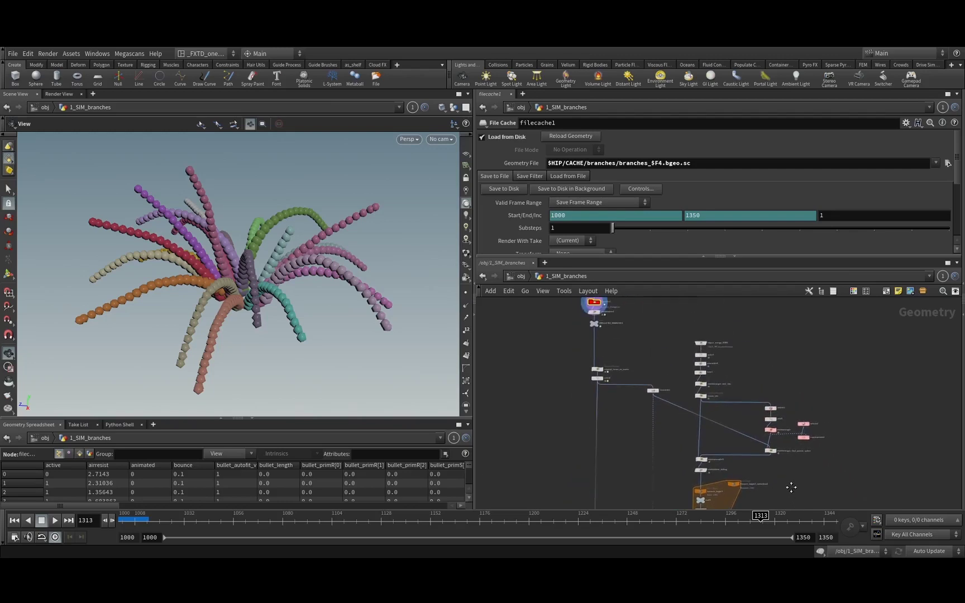
pyautogui.scroll(5, 678, 382)
pyautogui.click(735, 330)
pyautogui.click(744, 330)
pyautogui.hotkey('space', 'f')
pyautogui.moveTo(363, 288); pyautogui.dragTo(320, 331)
pyautogui.scroll(10, 313, 319)
# Display and select the attribcopy1 node at the end of the leaf association network to show the leaves coloured by branch.
pyautogui.scroll(-5, 652, 403)
pyautogui.moveTo(690, 484); pyautogui.dragTo(657, 398, button='middle')
pyautogui.moveTo(711, 459); pyautogui.dragTo(708, 390, button='middle')
pyautogui.moveTo(699, 436); pyautogui.dragTo(714, 382, button='middle')
pyautogui.moveTo(640, 373); pyautogui.dragTo(605, 453, button='middle')
pyautogui.moveTo(668, 304); pyautogui.dragTo(638, 392, button='middle')
pyautogui.scroll(4, 657, 378)
pyautogui.scroll(2, 657, 378)
pyautogui.moveTo(640, 434); pyautogui.dragTo(644, 368, button='middle')
pyautogui.moveTo(672, 439); pyautogui.dragTo(734, 403, button='middle')
pyautogui.moveTo(542, 448); pyautogui.dragTo(552, 334, button='middle')
pyautogui.moveTo(577, 477); pyautogui.dragTo(567, 382, button='middle')
pyautogui.moveTo(579, 423); pyautogui.dragTo(602, 386, button='middle')
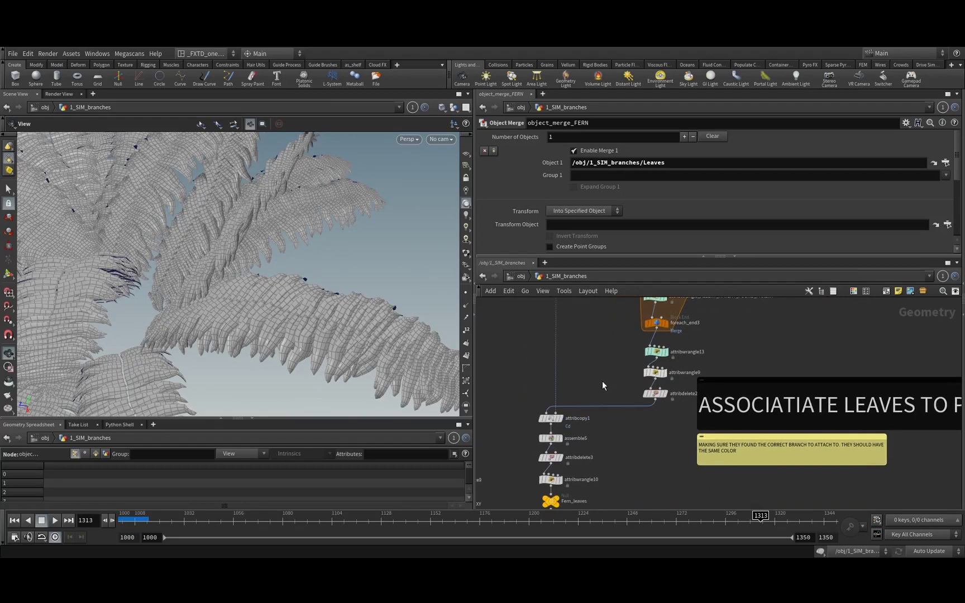
pyautogui.click(564, 408)
pyautogui.click(551, 418)
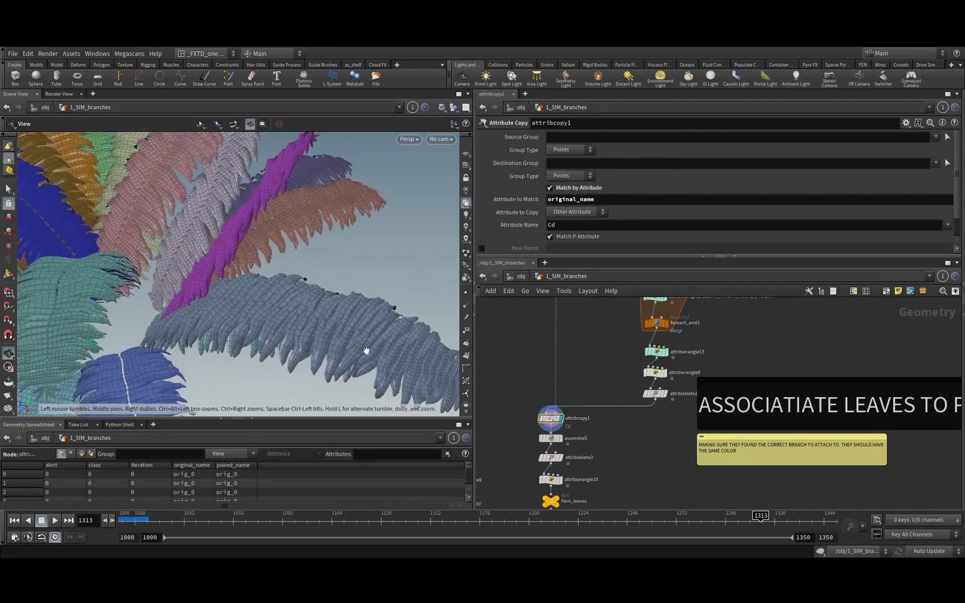
# Compare the coloured leaves of attribcopy1 with the sphere chains by displaying Branches_PROXY, and return to attribcopy1.
pyautogui.moveTo(366, 351); pyautogui.dragTo(312, 352)
pyautogui.moveTo(525, 392); pyautogui.dragTo(573, 374, button='middle')
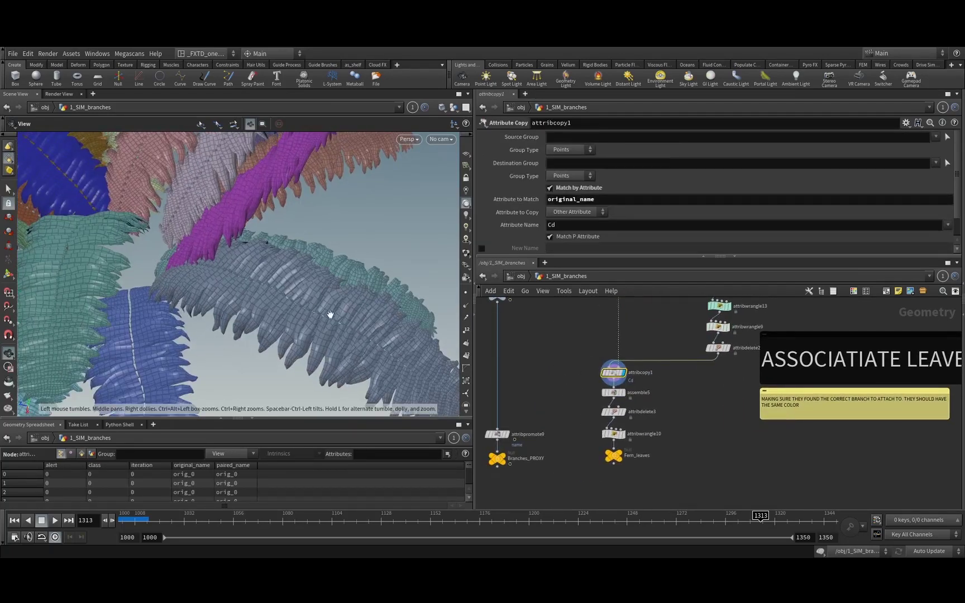
pyautogui.click(505, 461)
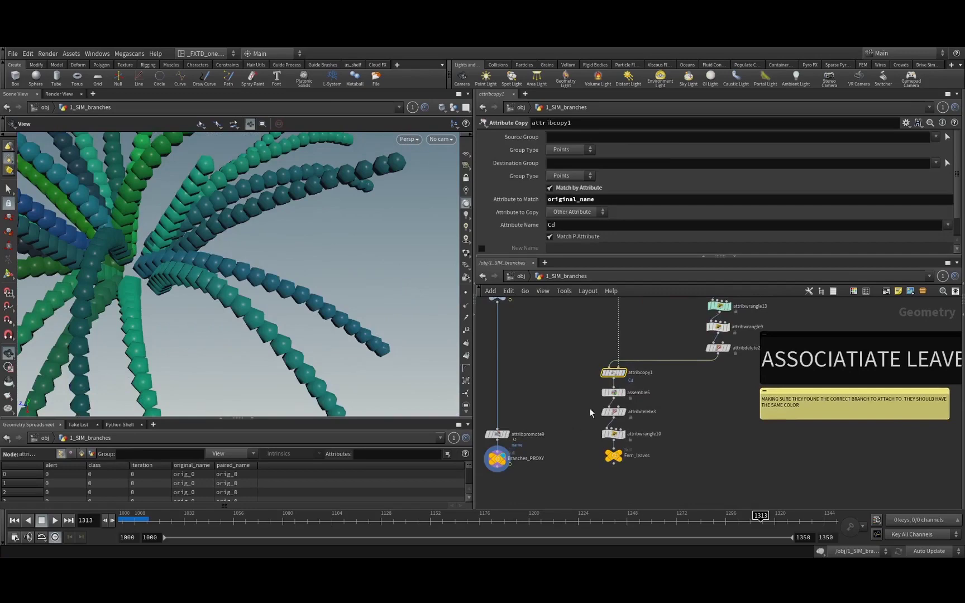
pyautogui.click(624, 371)
pyautogui.moveTo(314, 307); pyautogui.dragTo(254, 266)
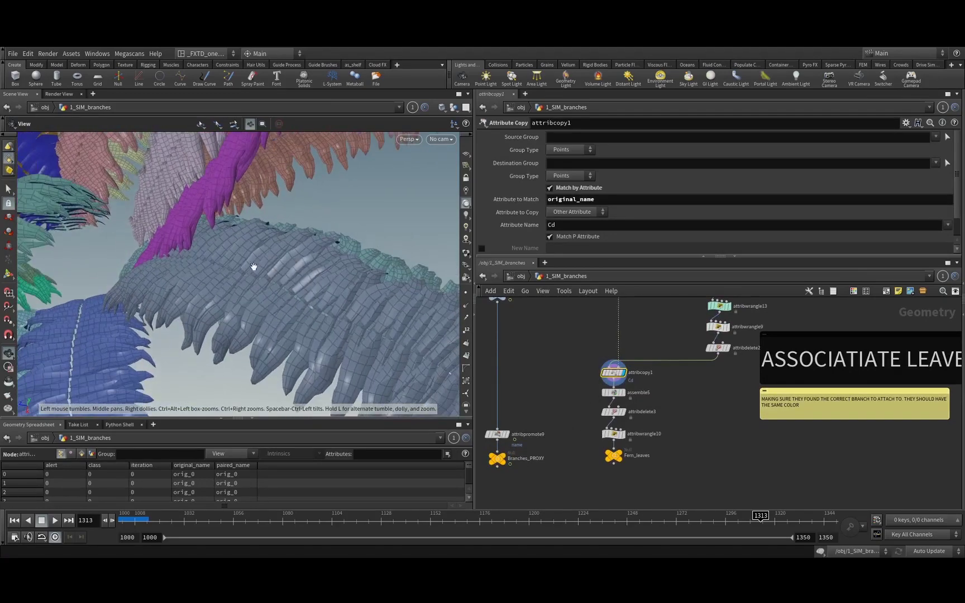
# Examine up close how the magenta and grey fronds' leaves match their branches by colour.
pyautogui.scroll(-5, 306, 319)
pyautogui.moveTo(306, 318); pyautogui.dragTo(324, 329)
pyautogui.scroll(5, 357, 267)
pyautogui.moveTo(357, 267); pyautogui.dragTo(283, 269)
pyautogui.moveTo(289, 252); pyautogui.dragTo(386, 209)
pyautogui.moveTo(314, 241); pyautogui.dragTo(358, 234)
pyautogui.moveTo(312, 273); pyautogui.dragTo(274, 313)
pyautogui.moveTo(294, 306); pyautogui.dragTo(282, 307, button='middle')
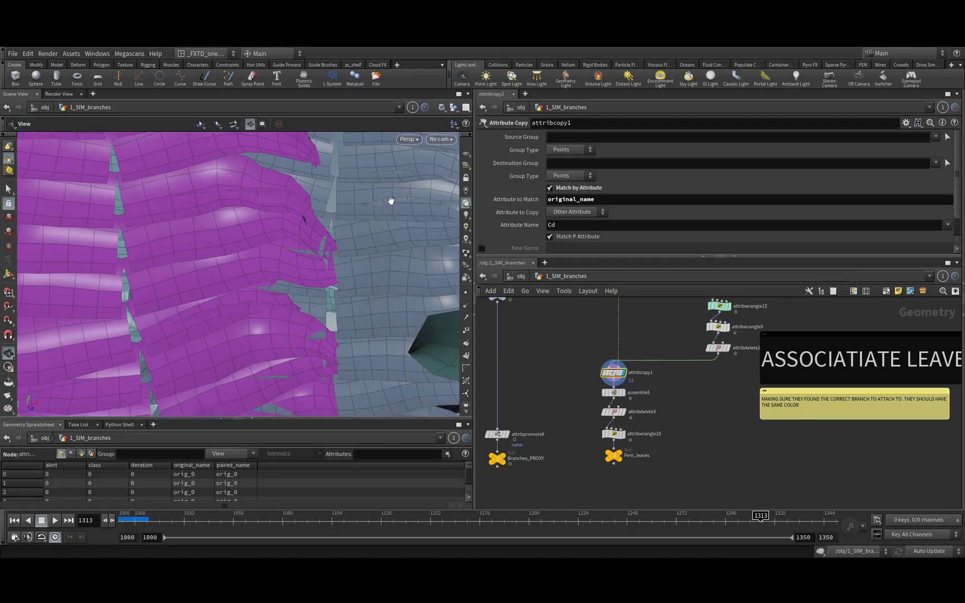
# Inspect the centre line of the magenta frond and display Branches_PROXY at the same spot.
pyautogui.moveTo(236, 259); pyautogui.dragTo(209, 283)
pyautogui.moveTo(160, 335); pyautogui.dragTo(179, 332, button='middle')
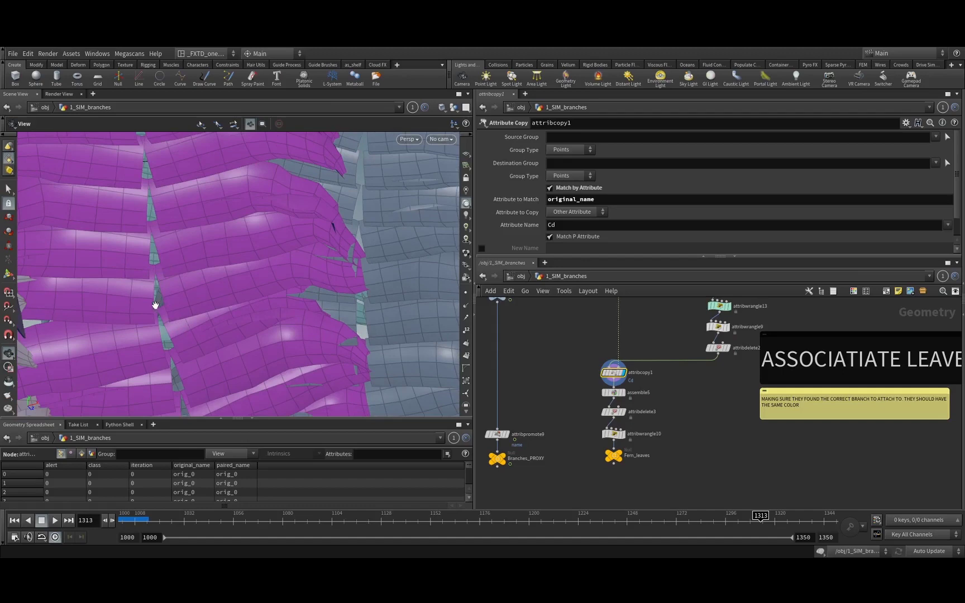
pyautogui.moveTo(170, 289); pyautogui.dragTo(257, 338, button='middle')
pyautogui.moveTo(581, 416); pyautogui.dragTo(601, 398, button='middle')
pyautogui.click(588, 392)
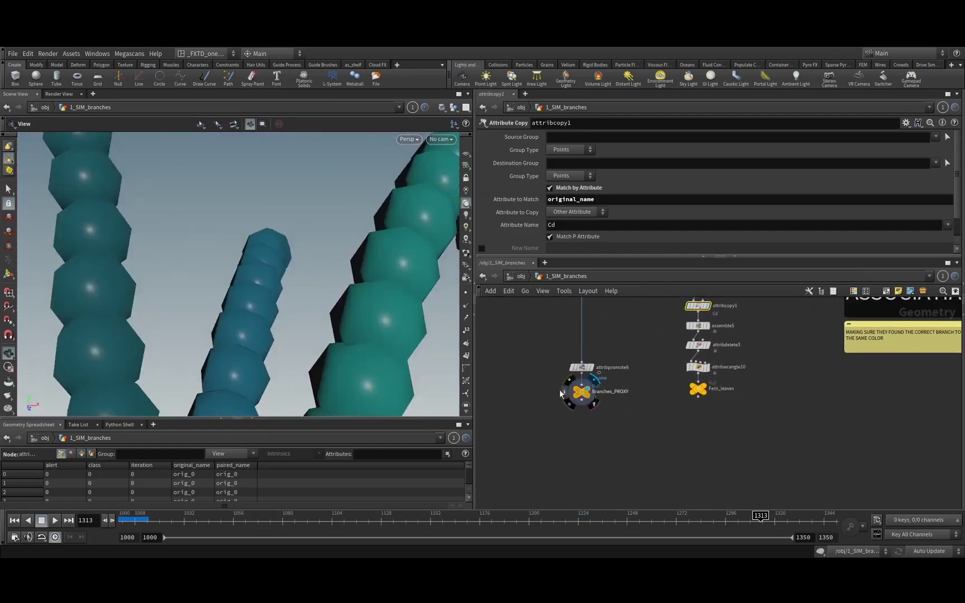
# Display the merge1 node above foreach_begin5 and frame the original and proxy branches together.
pyautogui.moveTo(525, 363); pyautogui.dragTo(649, 409, button='middle')
pyautogui.scroll(1, 649, 409)
pyautogui.scroll(-6, 642, 403)
pyautogui.moveTo(553, 397); pyautogui.dragTo(631, 421, button='middle')
pyautogui.moveTo(640, 367); pyautogui.dragTo(668, 486, button='middle')
pyautogui.scroll(2, 628, 371)
pyautogui.moveTo(590, 333); pyautogui.dragTo(612, 402, button='middle')
pyautogui.scroll(5, 612, 403)
pyautogui.click(578, 442)
pyautogui.hotkey('space', 'g')
pyautogui.moveTo(344, 327); pyautogui.dragTo(310, 325)
pyautogui.moveTo(309, 325); pyautogui.dragTo(325, 261, button='right')
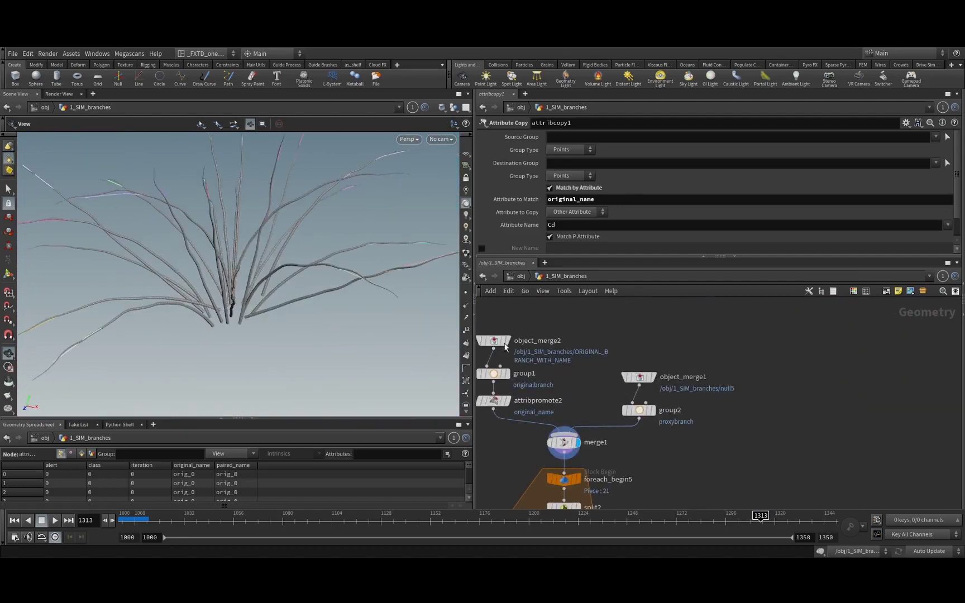
pyautogui.scroll(-3, 616, 405)
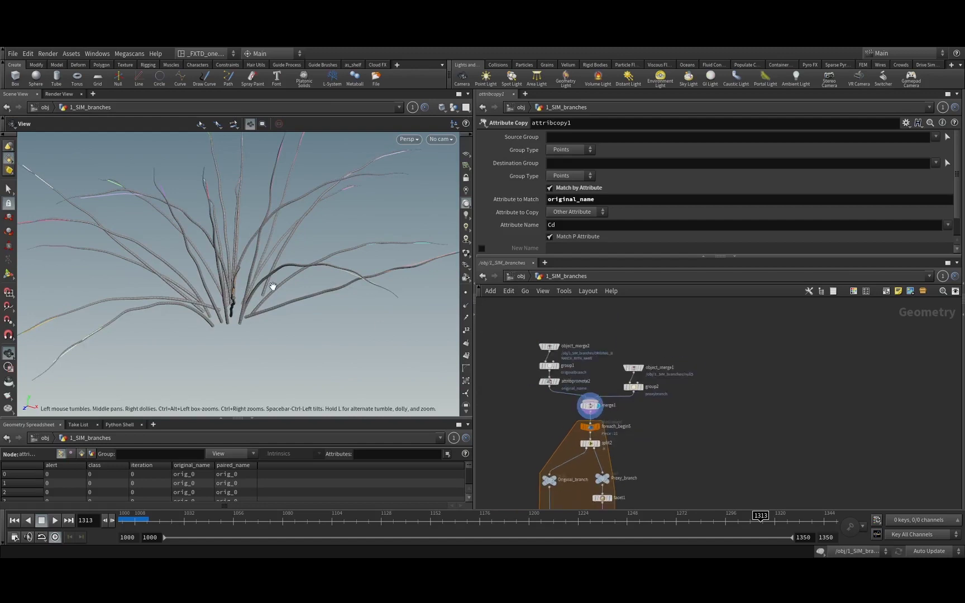
pyautogui.moveTo(274, 284); pyautogui.dragTo(269, 303)
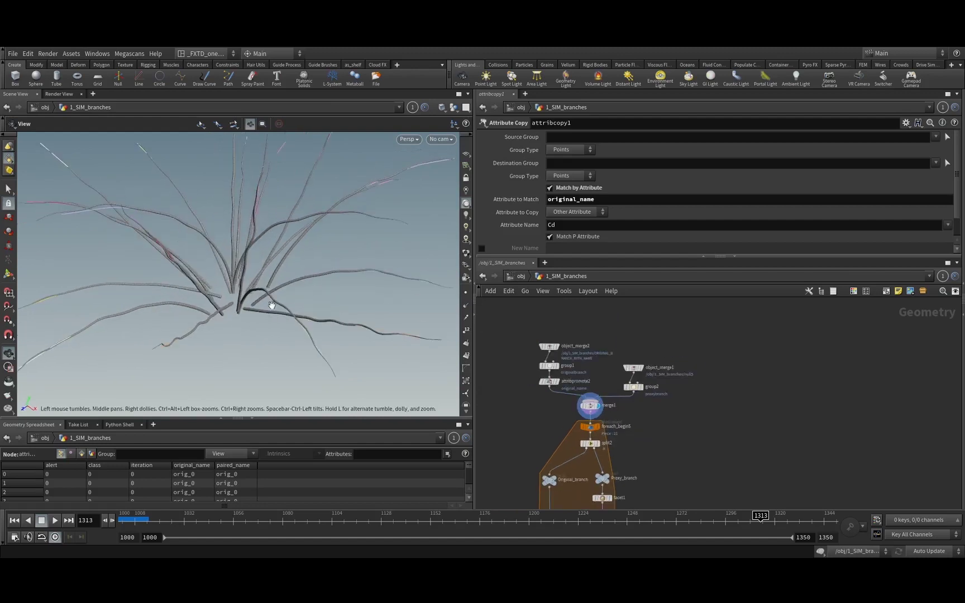
# Display group2 for the proxy branches, and group3 and attribpromote3 for the simulated branches.
pyautogui.click(644, 385)
pyautogui.click(633, 387)
pyautogui.moveTo(759, 401); pyautogui.dragTo(659, 389, button='middle')
pyautogui.click(650, 388)
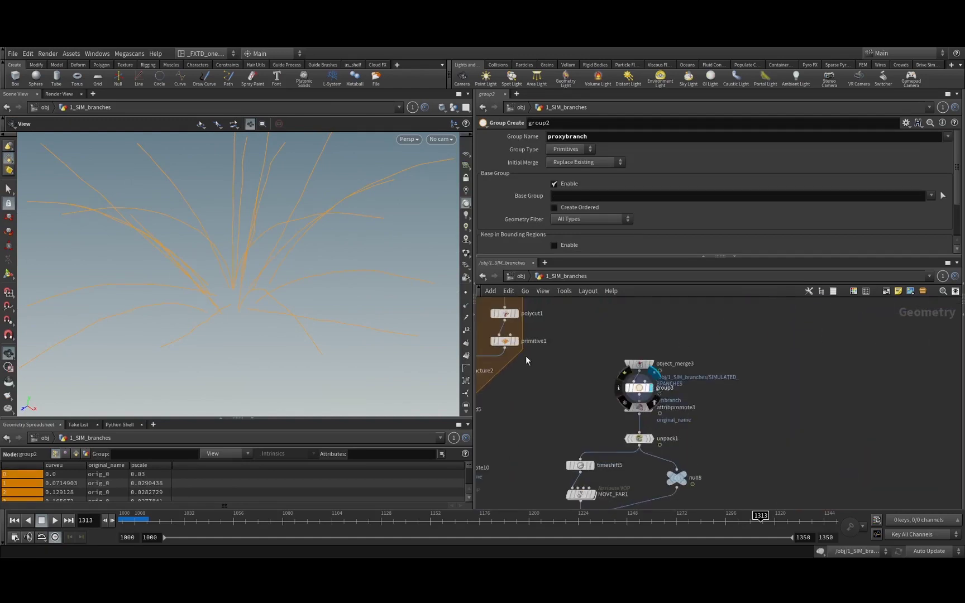
pyautogui.click(652, 408)
pyautogui.click(640, 408)
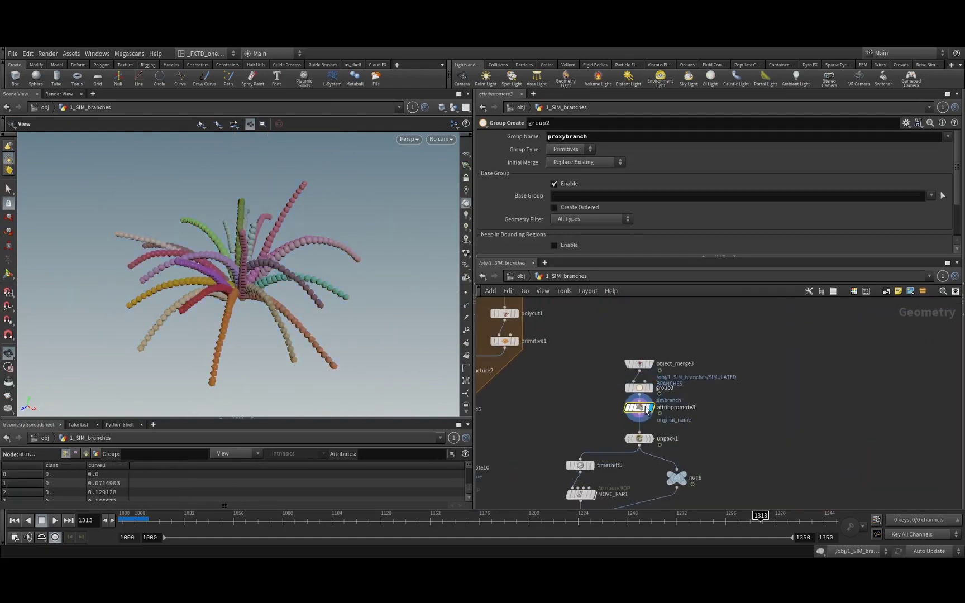
# Scrub the simulated branches to frame 1269 and inspect the detached sphere chain up close.
pyautogui.moveTo(320, 521); pyautogui.dragTo(564, 529)
pyautogui.moveTo(51, 342); pyautogui.dragTo(184, 305)
pyautogui.moveTo(528, 521); pyautogui.dragTo(670, 520)
pyautogui.moveTo(108, 289); pyautogui.dragTo(150, 316)
pyautogui.moveTo(150, 316); pyautogui.dragTo(263, 241, button='right')
pyautogui.moveTo(205, 306); pyautogui.dragTo(252, 244, button='right')
pyautogui.moveTo(272, 239); pyautogui.dragTo(261, 274, button='middle')
pyautogui.scroll(-5, 260, 274)
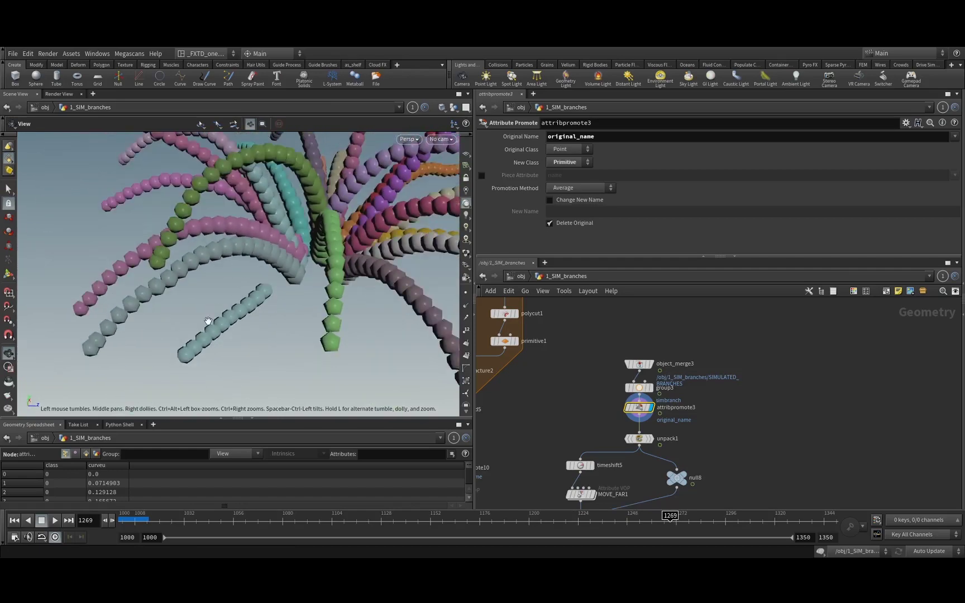
# Display and select the group1 node to view the original branch geometry.
pyautogui.scroll(-5, 682, 403)
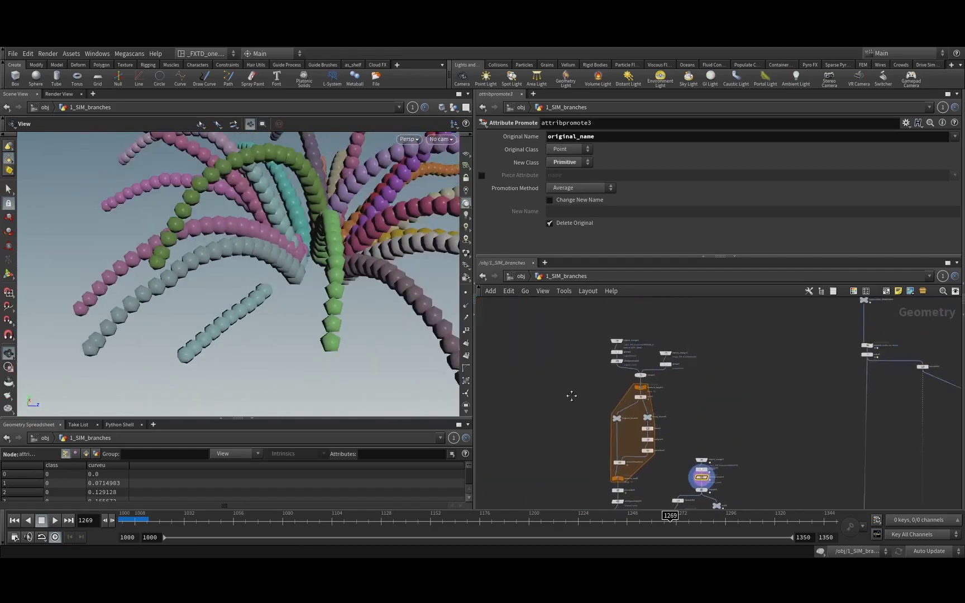
pyautogui.scroll(8, 653, 356)
pyautogui.click(645, 355)
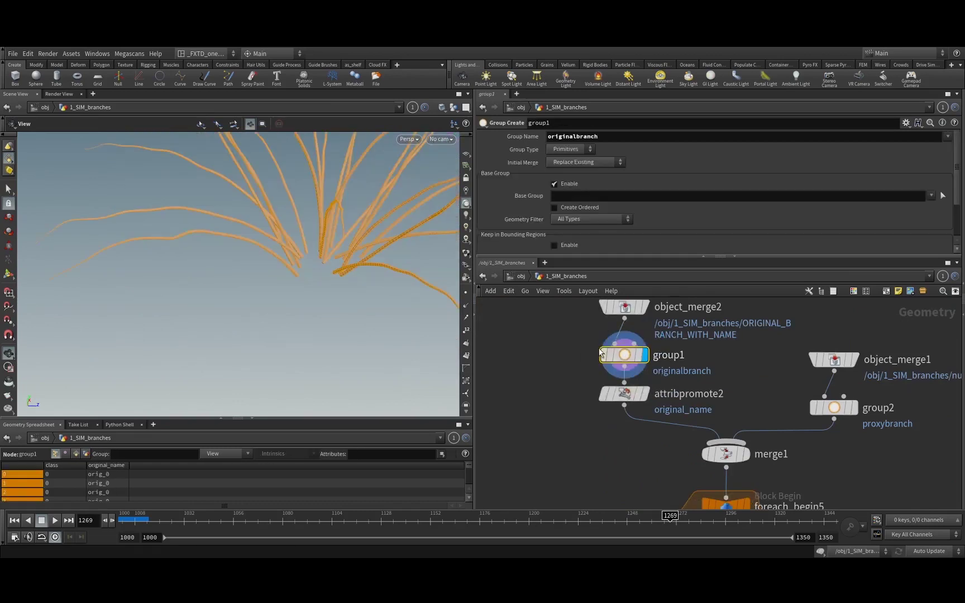
pyautogui.moveTo(279, 205); pyautogui.dragTo(270, 249)
pyautogui.scroll(-4, 622, 458)
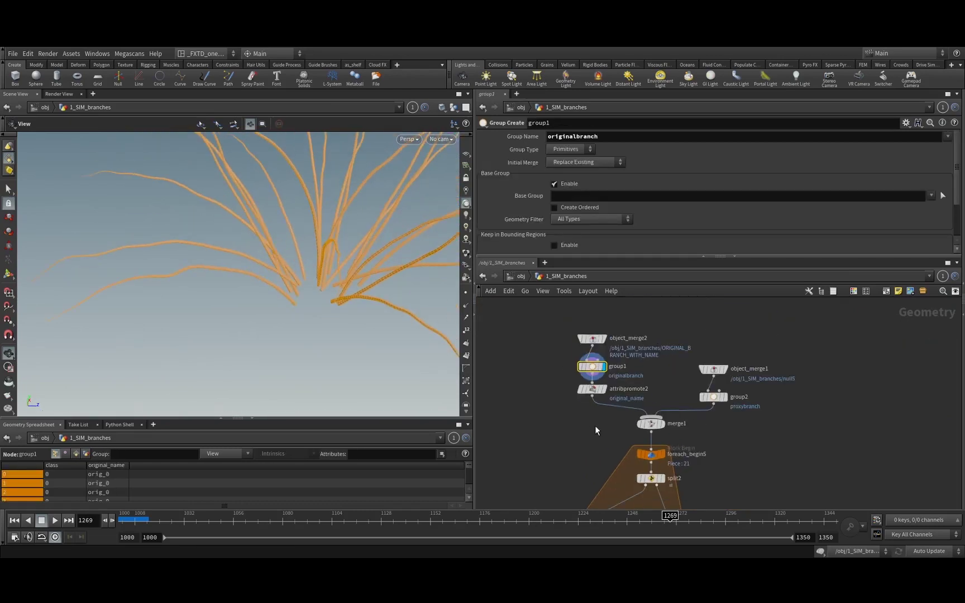
pyautogui.moveTo(343, 273); pyautogui.dragTo(330, 313)
# Select object_merge3 to show its SIMULATED_BRANCHES source and return the timeline to frame 1000.
pyautogui.moveTo(720, 427); pyautogui.dragTo(695, 391, button='middle')
pyautogui.moveTo(671, 443); pyautogui.dragTo(673, 400, button='middle')
pyautogui.scroll(-6, 680, 362)
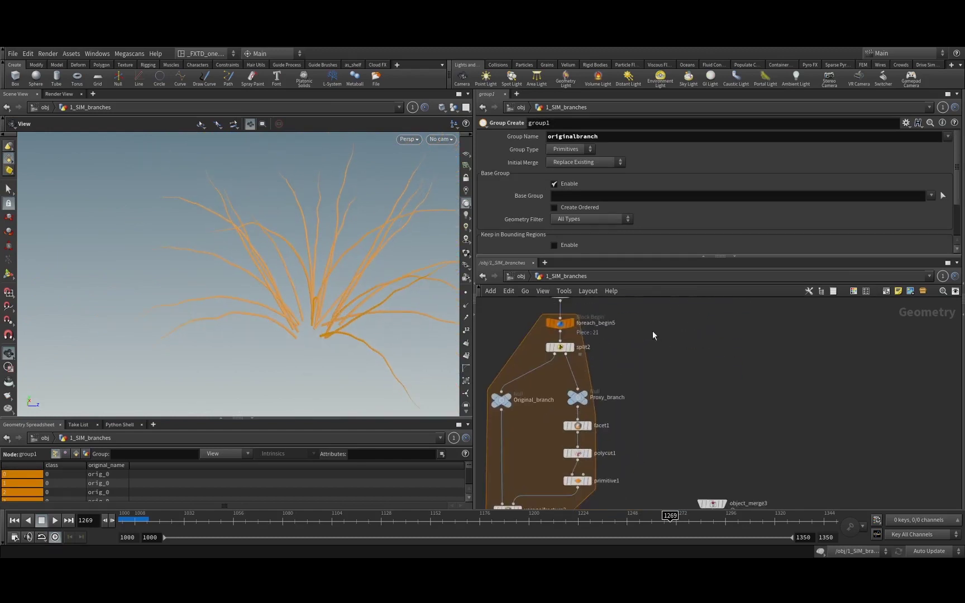
pyautogui.click(690, 432)
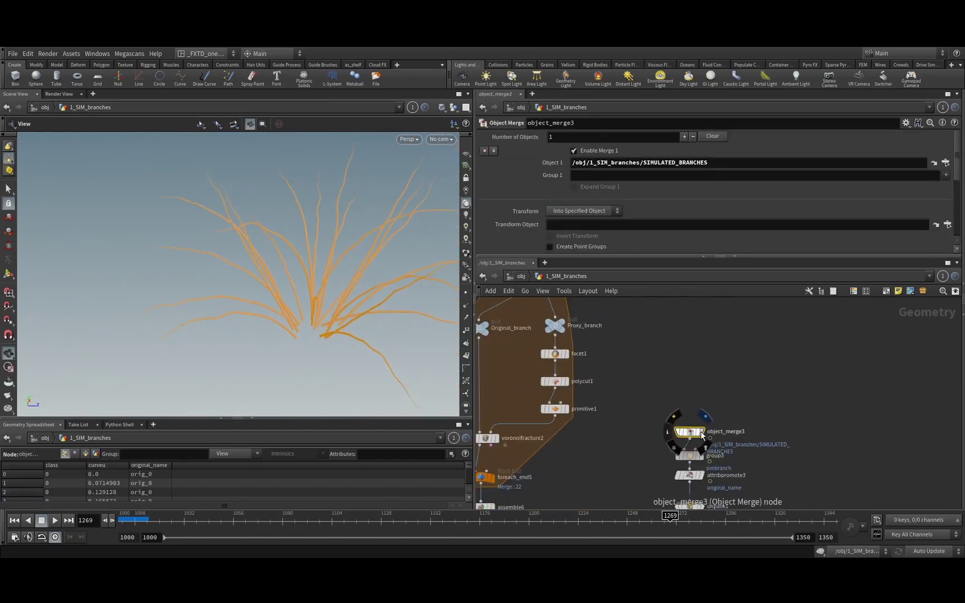
pyautogui.moveTo(653, 368); pyautogui.dragTo(690, 414, button='middle')
pyautogui.moveTo(173, 518); pyautogui.dragTo(119, 518)
# Display split2 and then voronoifracture2 inside the for-each block to view a single branch.
pyautogui.moveTo(681, 323); pyautogui.dragTo(746, 436, button='middle')
pyautogui.scroll(-3, 664, 379)
pyautogui.click(652, 382)
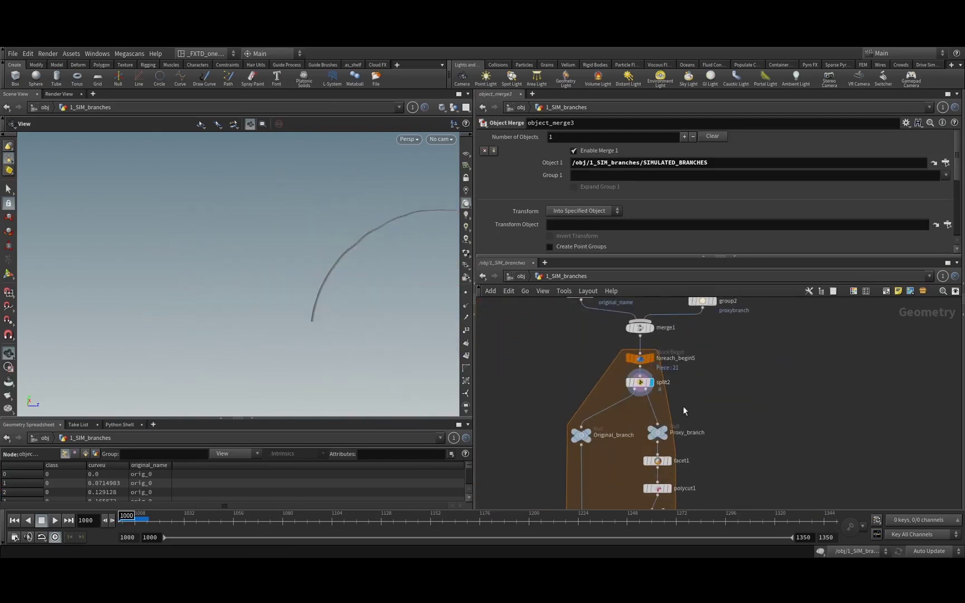
pyautogui.scroll(-8, 711, 420)
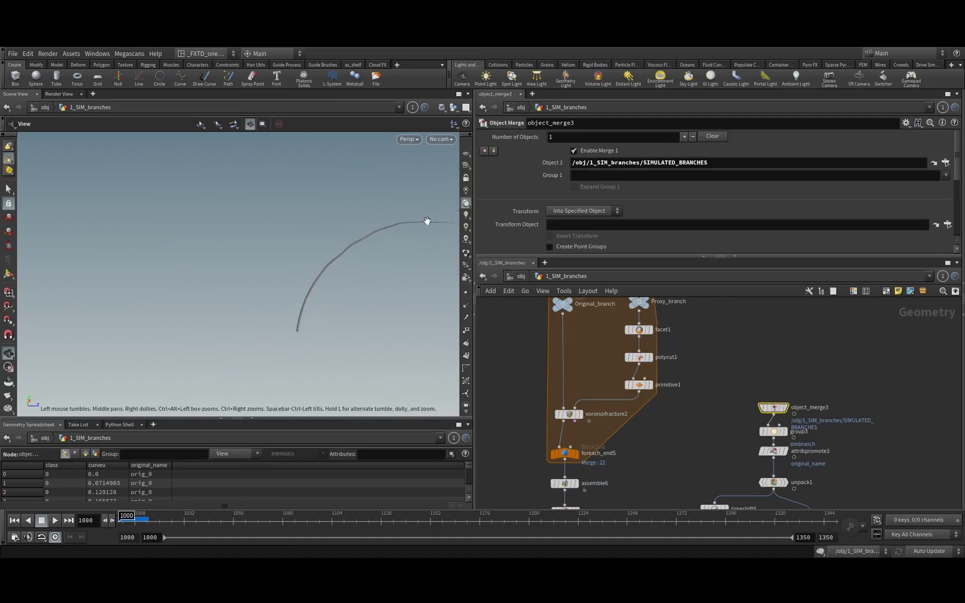
pyautogui.scroll(2, 587, 419)
pyautogui.click(577, 416)
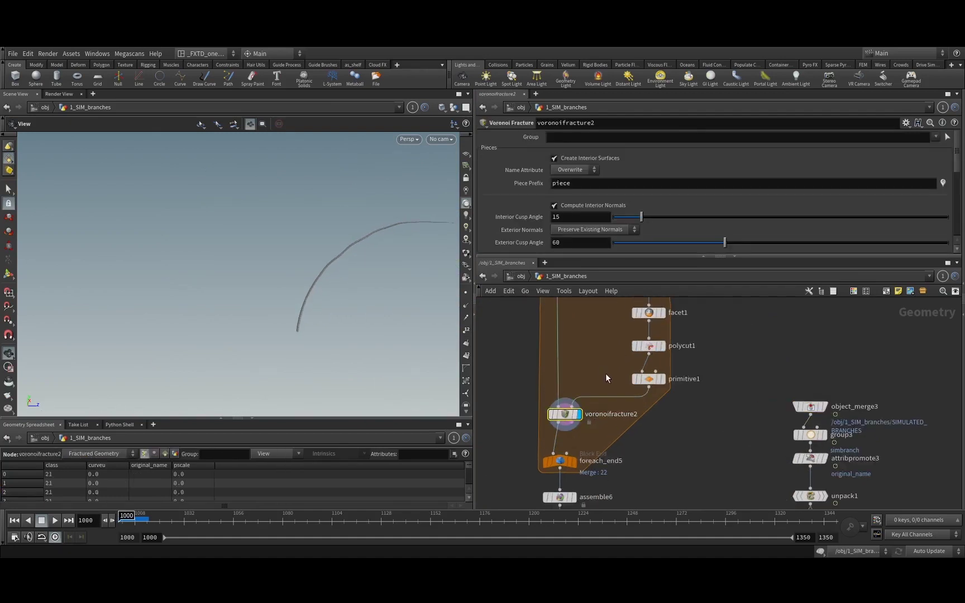
# Display the primitive1 points with point markers shown, followed by the Original_branch null they are used to fracture.
pyautogui.scroll(2, 606, 378)
pyautogui.click(625, 409)
pyautogui.click(640, 409)
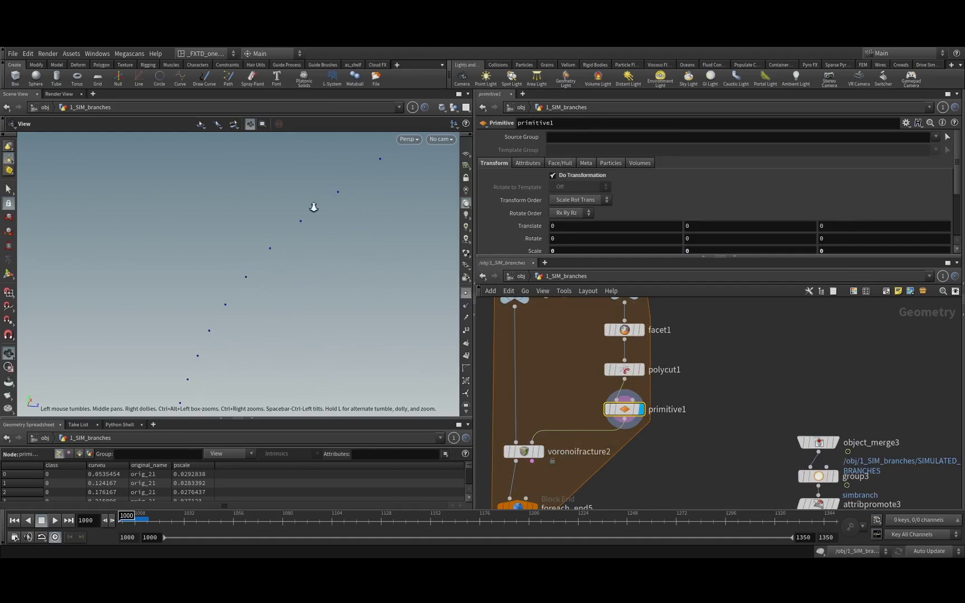
pyautogui.moveTo(553, 359); pyautogui.dragTo(567, 395, button='middle')
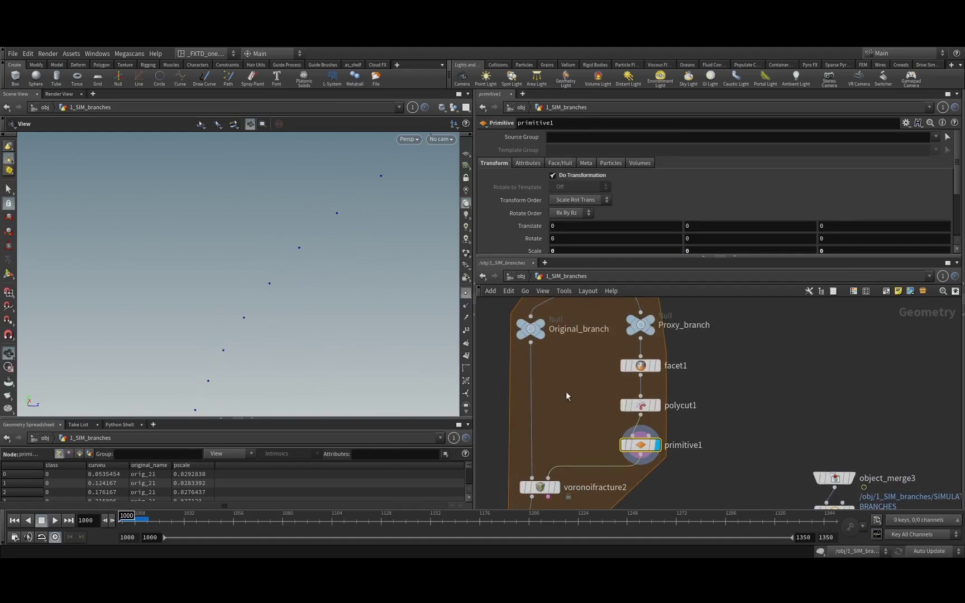
pyautogui.click(540, 324)
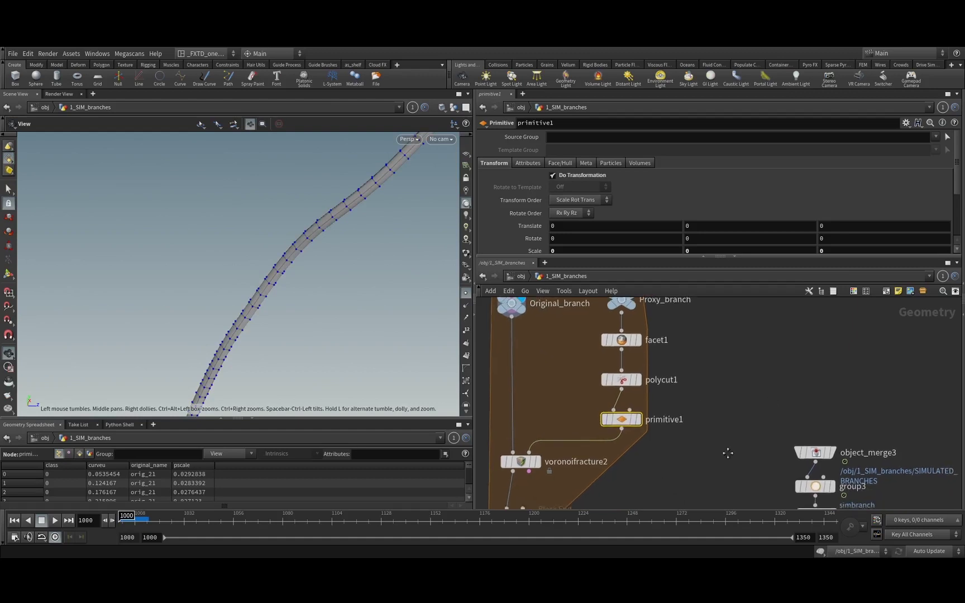
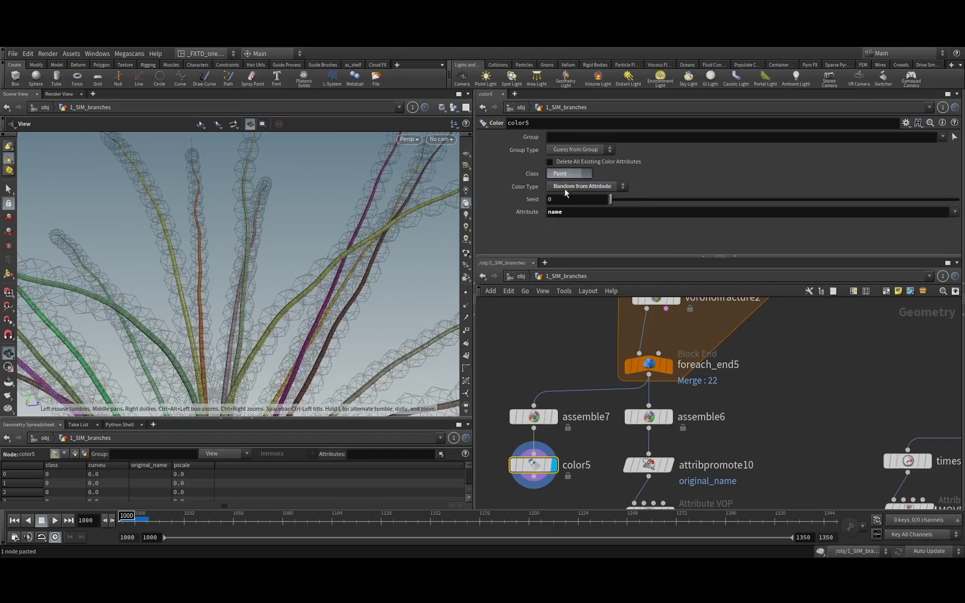
# Switch color5's class to Primitive and back to Point, and enable Delete All Existing Color Attributes.
pyautogui.click(562, 196)
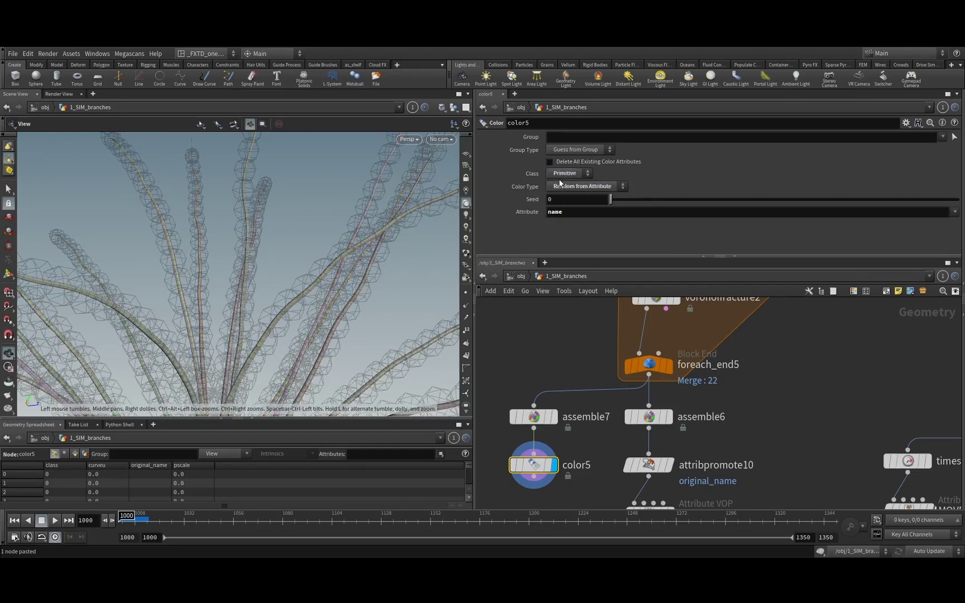
pyautogui.click(564, 206)
pyautogui.click(533, 417)
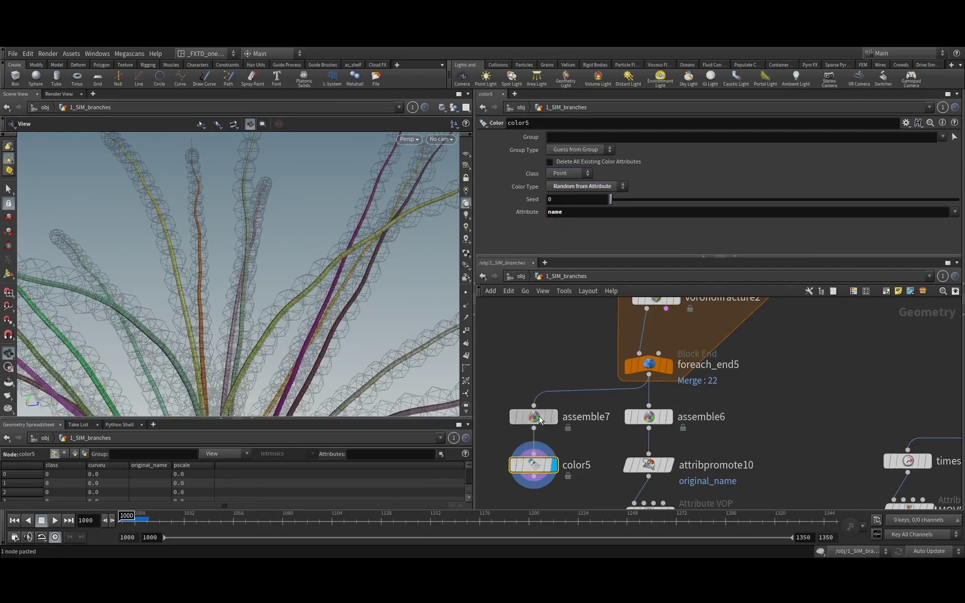
pyautogui.moveTo(556, 355); pyautogui.dragTo(591, 342, button='middle')
pyautogui.click(563, 453)
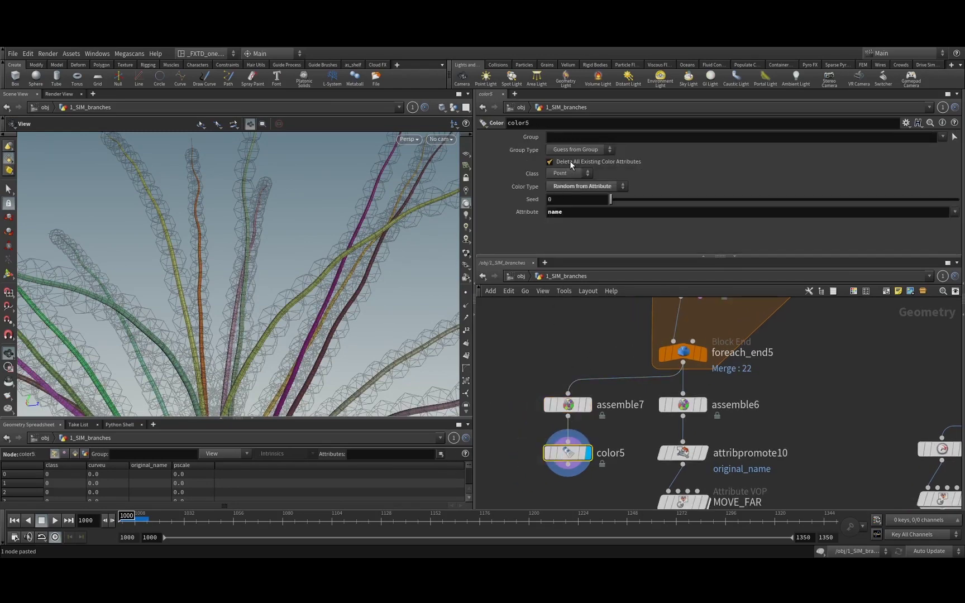
# Select assemble7, enlarge the geometry spreadsheet and show the primitive attributes.
pyautogui.click(547, 404)
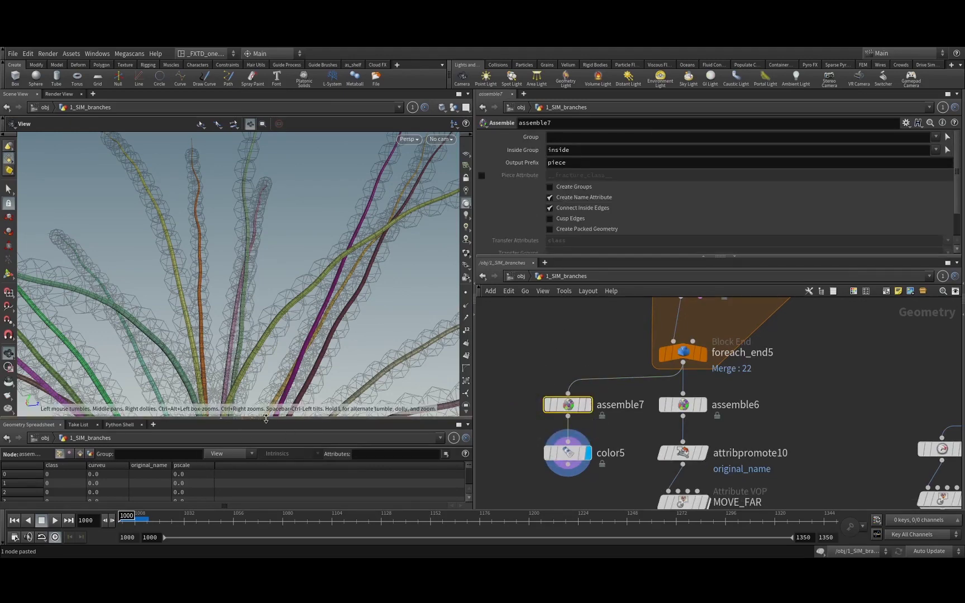
pyautogui.moveTo(265, 419); pyautogui.dragTo(272, 379)
pyautogui.click(80, 414)
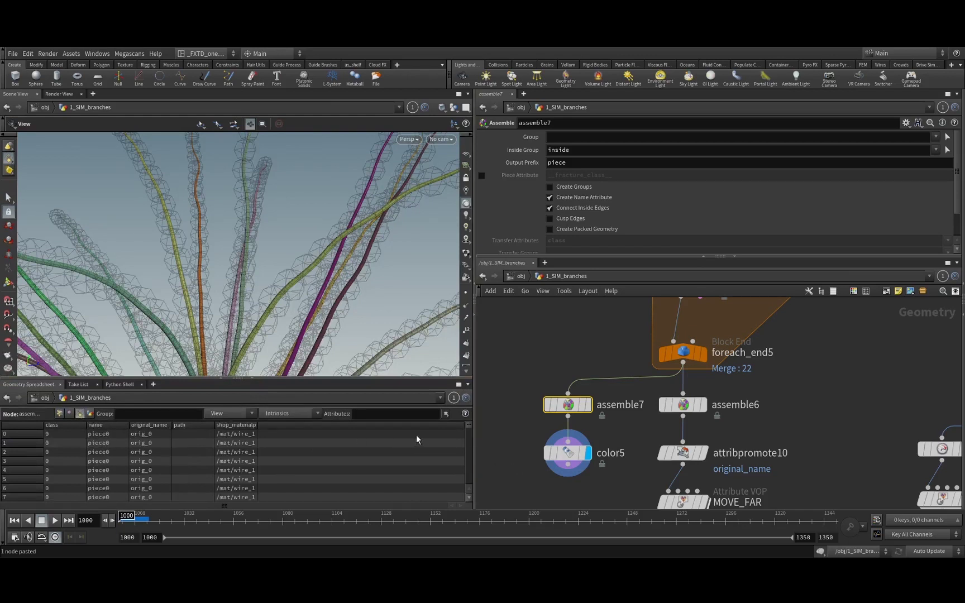
# Set color5's class to Primitive so each fractured branch piece gets a random color from its name attribute.
pyautogui.click(569, 451)
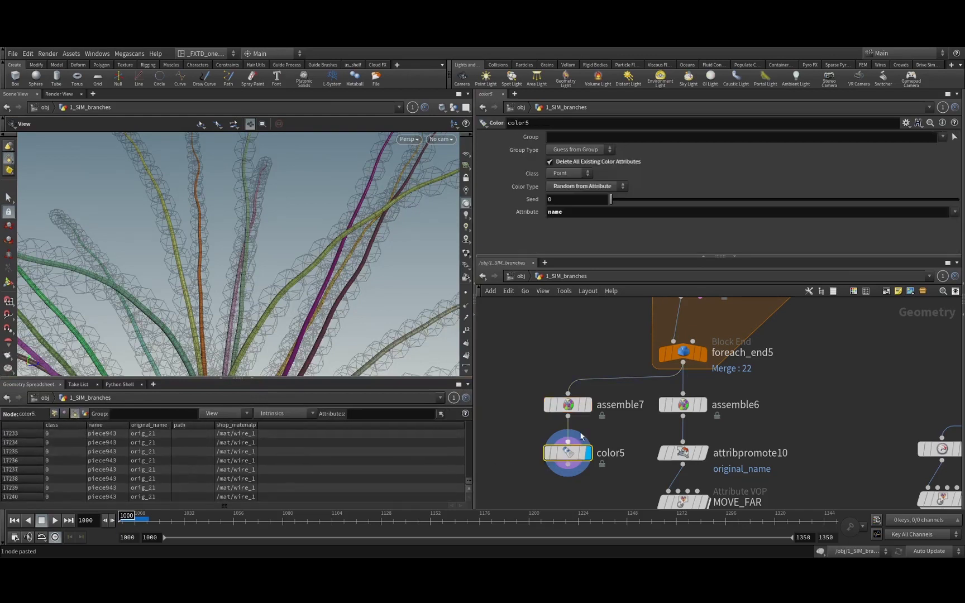
pyautogui.click(569, 173)
pyautogui.click(569, 184)
pyautogui.moveTo(410, 254); pyautogui.dragTo(328, 269)
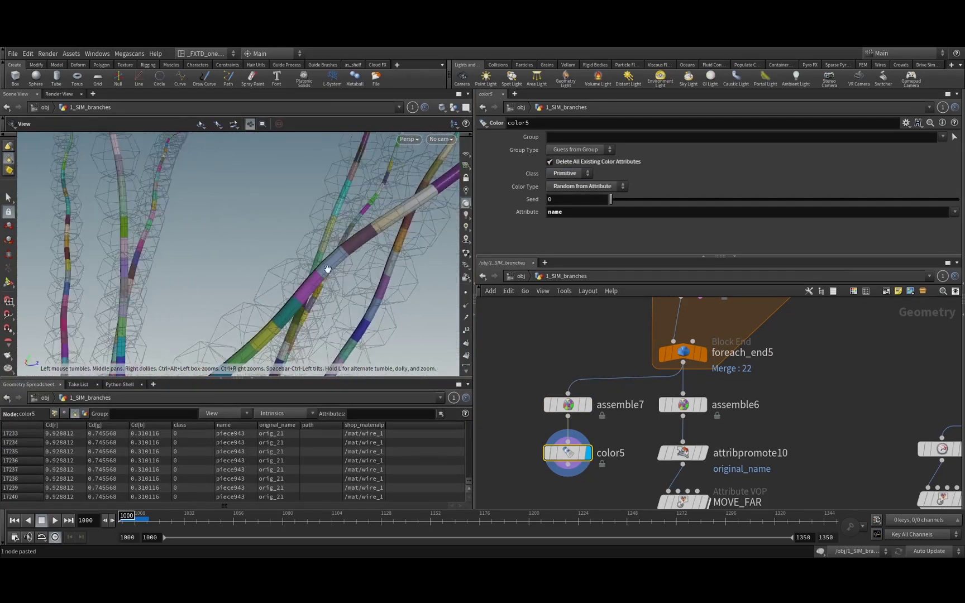
pyautogui.moveTo(353, 234); pyautogui.dragTo(164, 228)
# Display MOVE_FAR and then pointdeform1, with pointdeform1 selected and the whole set of branches framed.
pyautogui.moveTo(611, 463)
pyautogui.mouseDown(button='middle')
pyautogui.moveTo(607, 403)
pyautogui.moveTo(577, 410)
pyautogui.moveTo(607, 471)
pyautogui.moveTo(602, 451)
pyautogui.mouseUp(button='middle')
pyautogui.scroll(-4, 607, 403)
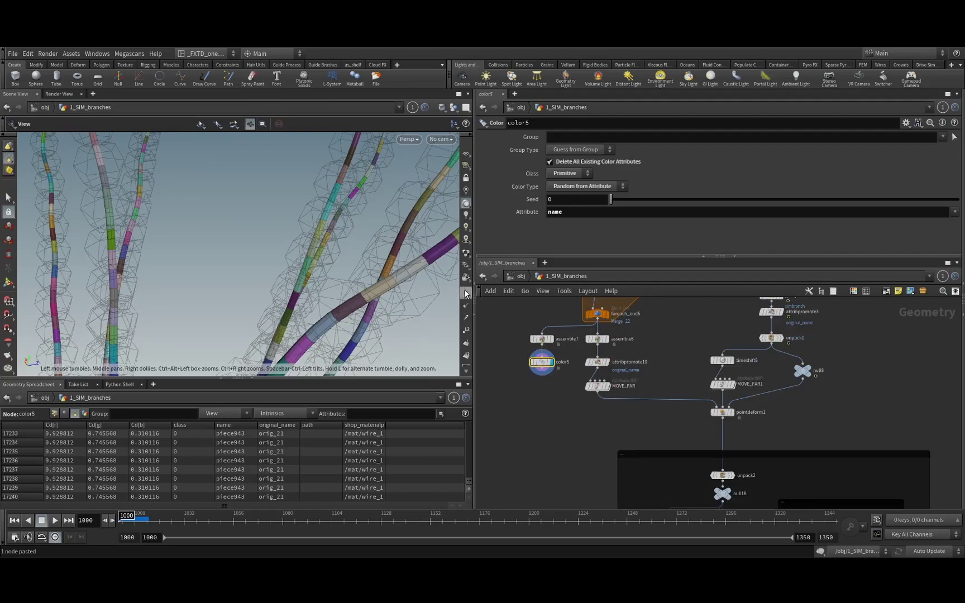
pyautogui.moveTo(642, 388); pyautogui.dragTo(614, 361, button='middle')
pyautogui.click(579, 358)
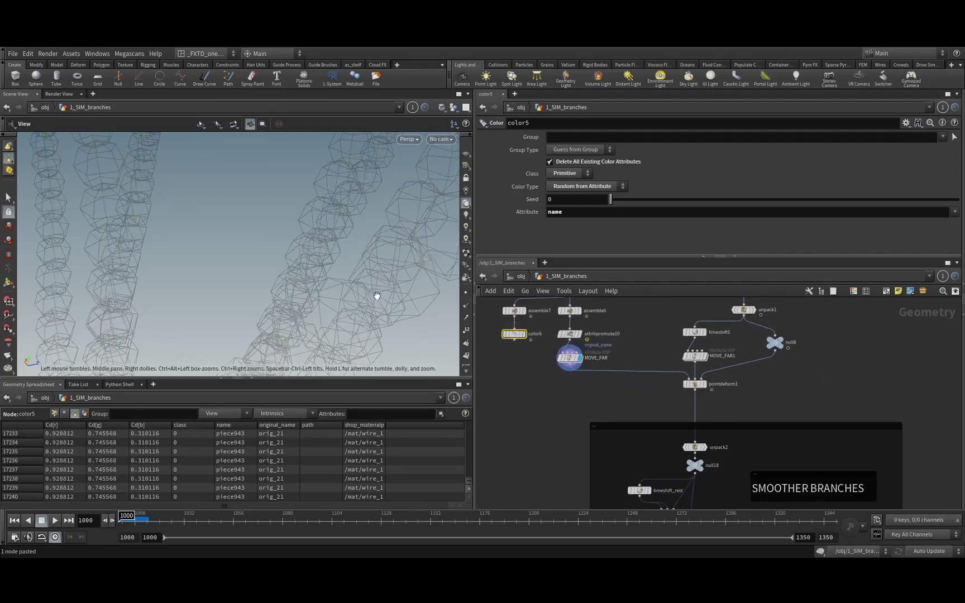
pyautogui.click(705, 384)
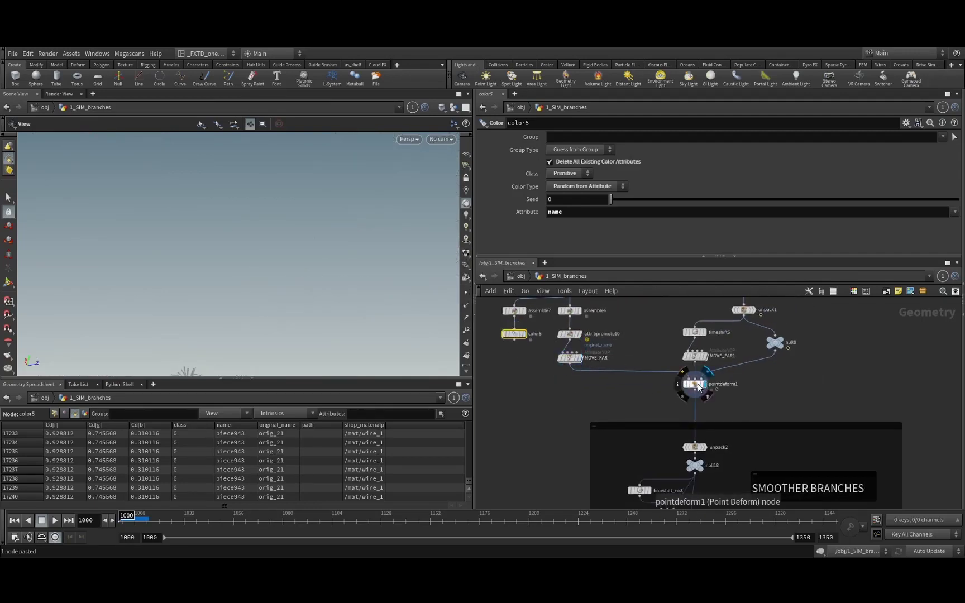
pyautogui.click(694, 385)
pyautogui.press('f')
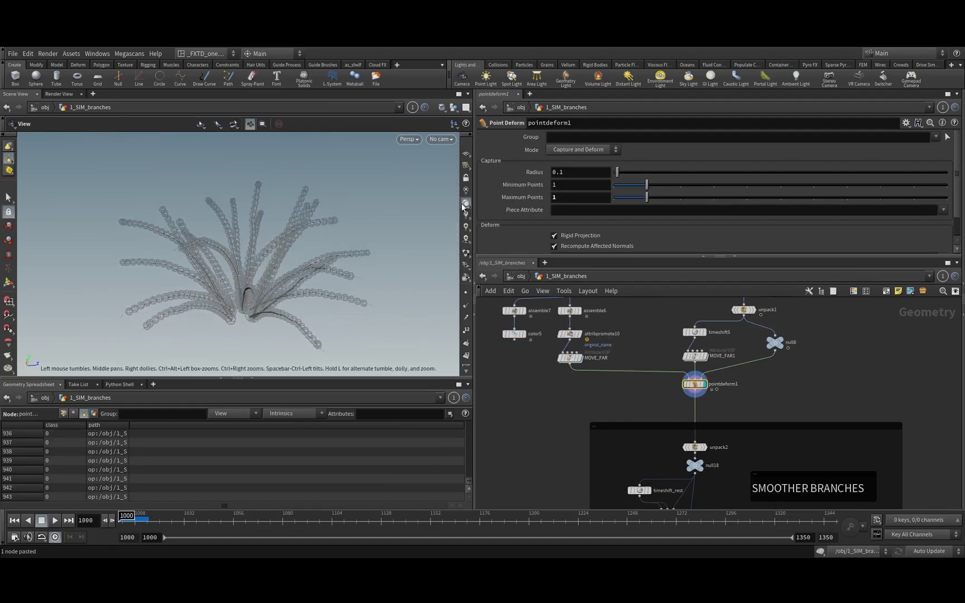
pyautogui.moveTo(288, 310); pyautogui.dragTo(292, 263, button='right')
pyautogui.moveTo(292, 263); pyautogui.dragTo(269, 262)
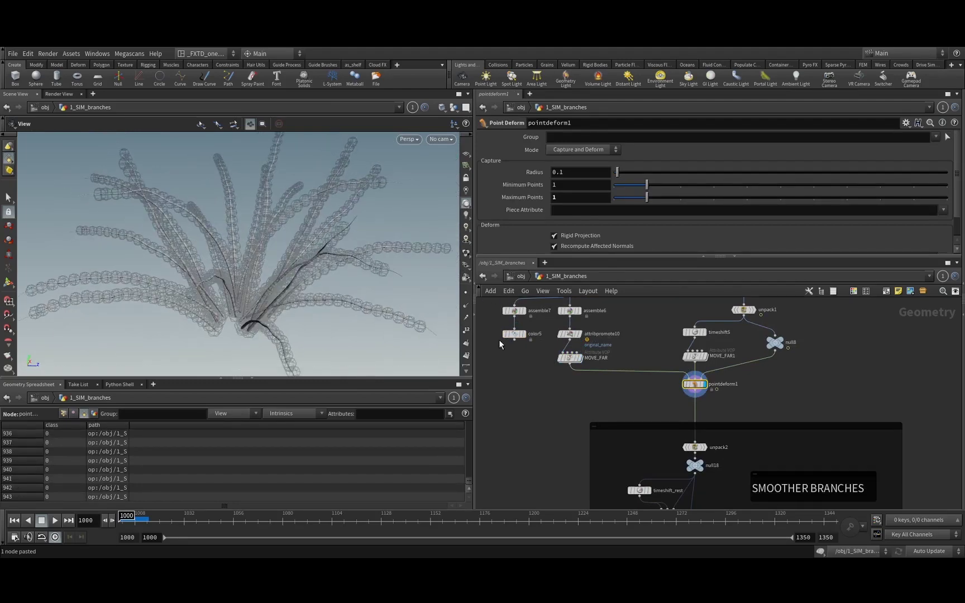
# Display unpack2 and scrub to frame 1137 to examine the segments of the bent branches up close.
pyautogui.scroll(4, 694, 384)
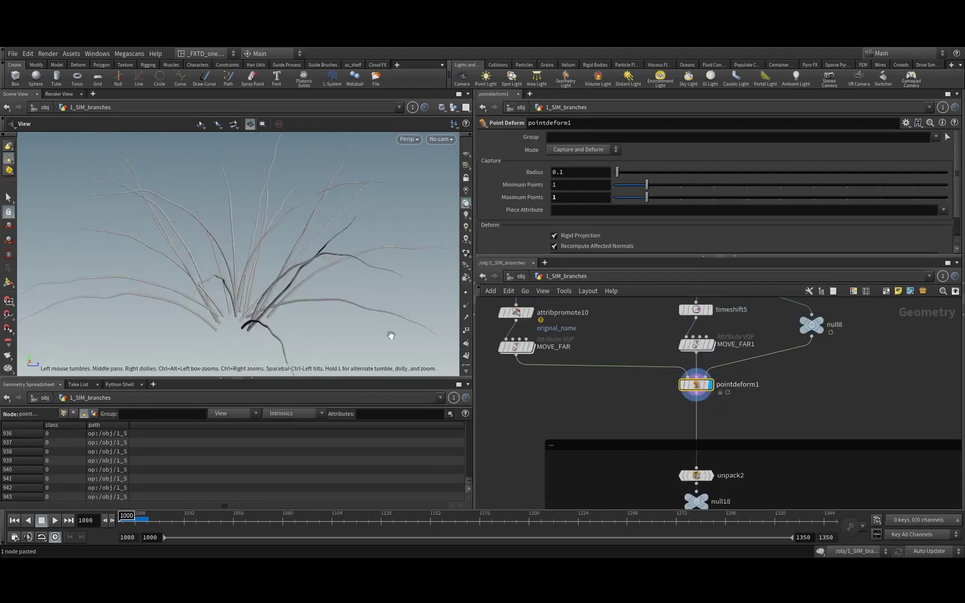
pyautogui.moveTo(636, 432); pyautogui.dragTo(618, 392, button='middle')
pyautogui.scroll(-4, 648, 395)
pyautogui.scroll(4, 684, 421)
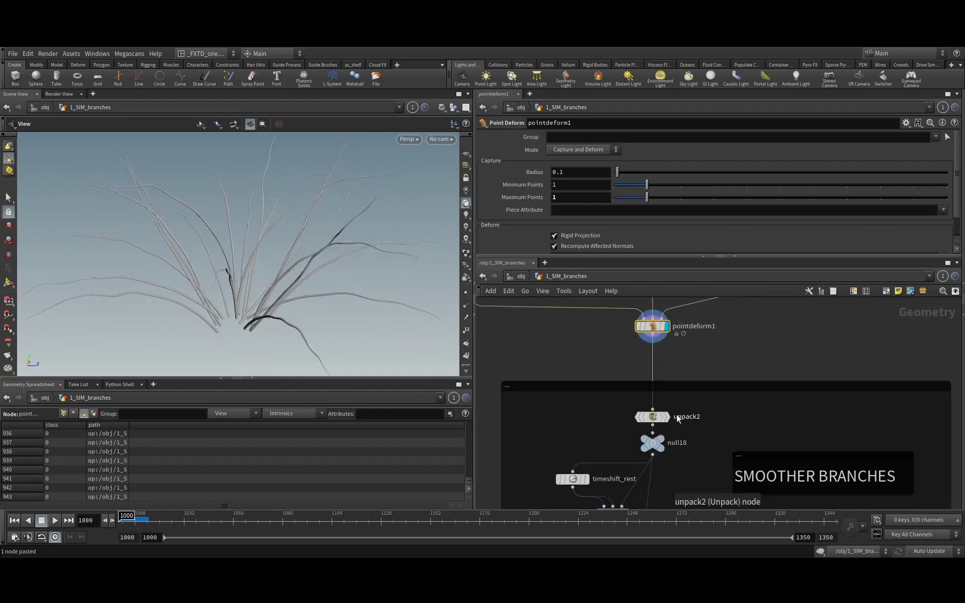
pyautogui.click(668, 419)
pyautogui.scroll(3, 248, 319)
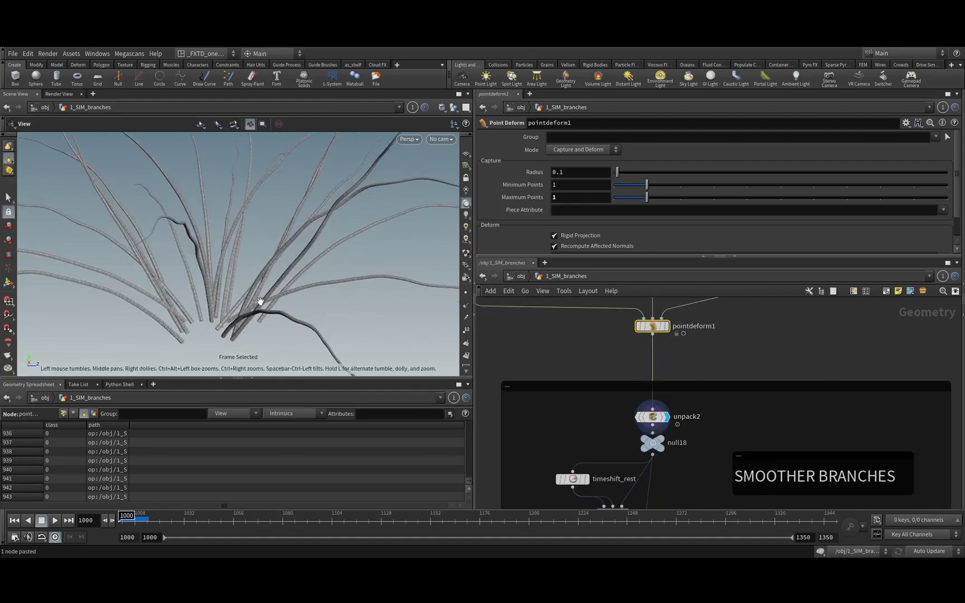
pyautogui.moveTo(213, 513); pyautogui.dragTo(399, 519)
pyautogui.scroll(8, 298, 256)
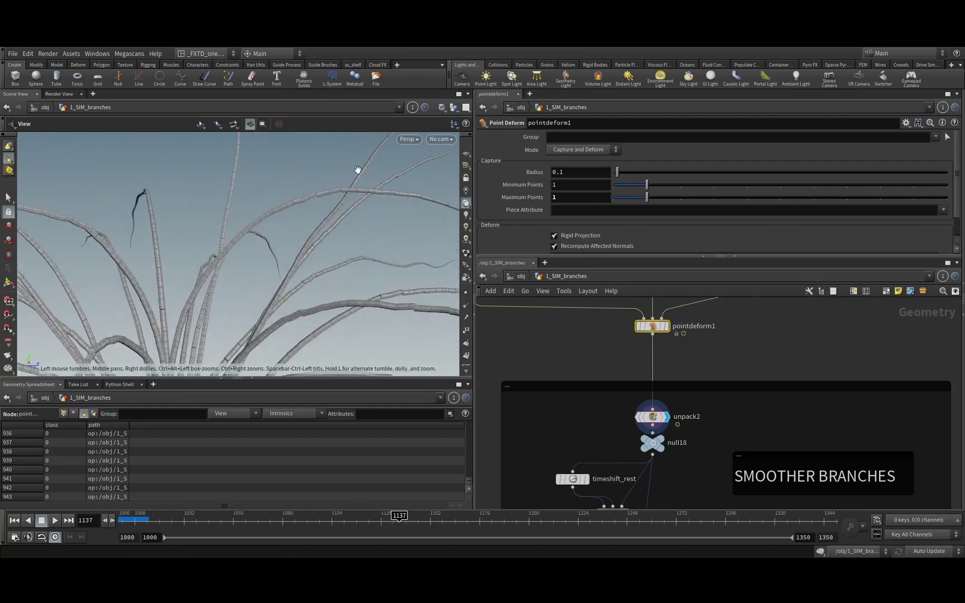
pyautogui.scroll(4, 332, 200)
pyautogui.moveTo(334, 211); pyautogui.dragTo(301, 201)
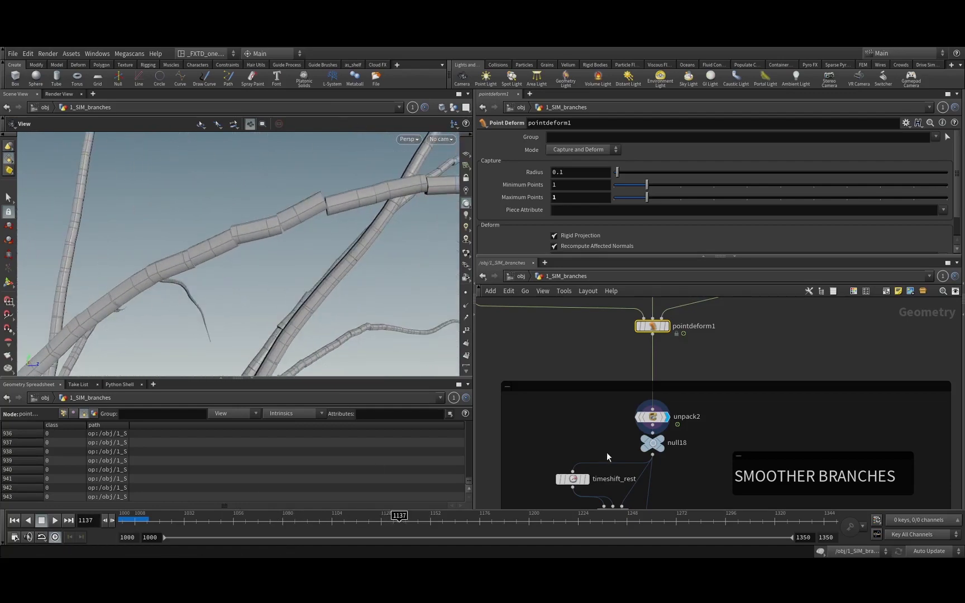
# Select and display the test_pos wrangle in the SMOOTHER BRANCHES section to compare the branch shape.
pyautogui.moveTo(607, 455); pyautogui.dragTo(591, 361, button='middle')
pyautogui.moveTo(657, 417); pyautogui.dragTo(666, 365, button='middle')
pyautogui.click(661, 409)
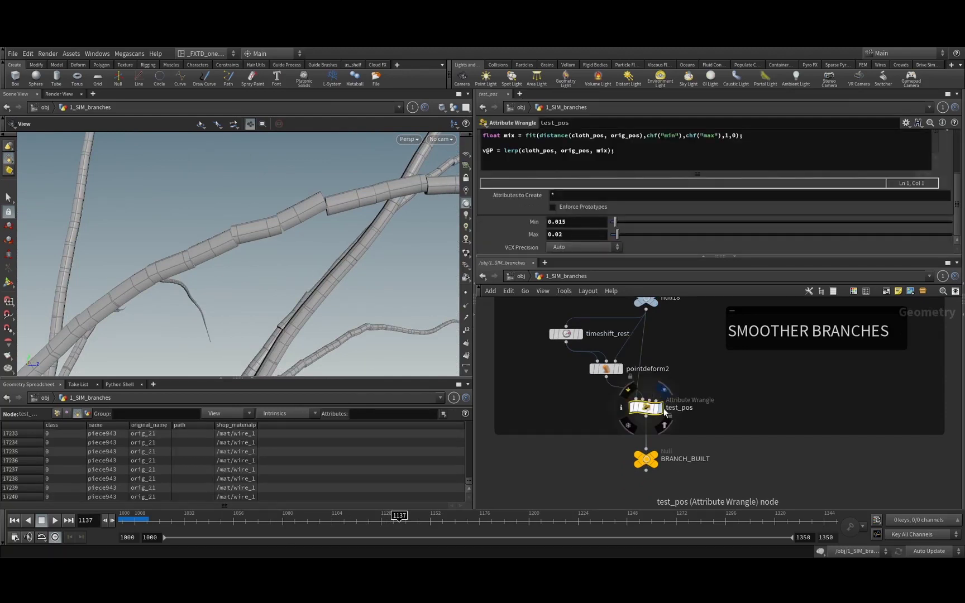
pyautogui.click(662, 409)
pyautogui.moveTo(313, 228); pyautogui.dragTo(347, 191)
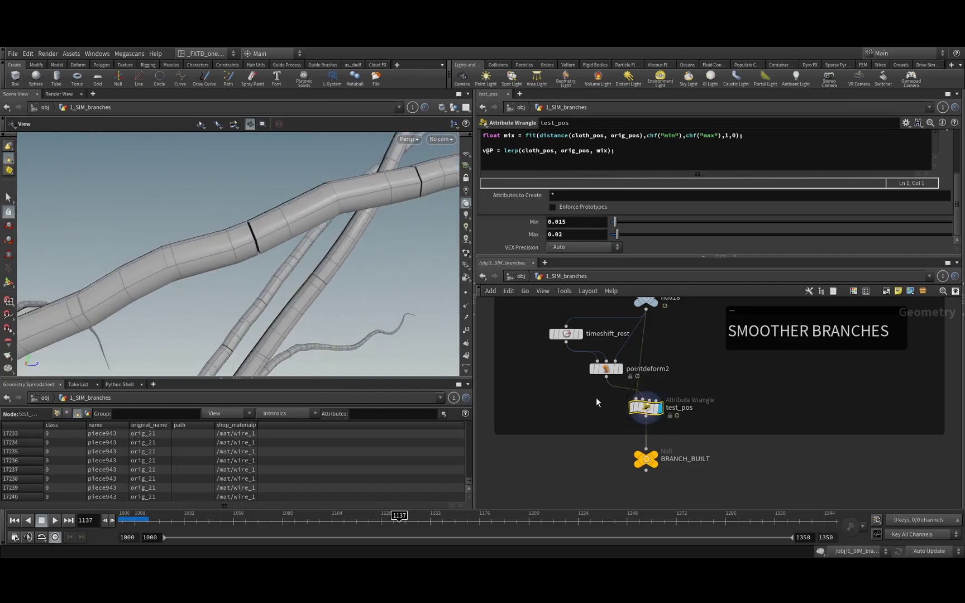
# Examine test_pos's VEXpression that blends cloth_pos and orig_pos alongside the branch surface.
pyautogui.moveTo(595, 397); pyautogui.dragTo(604, 433, button='middle')
pyautogui.moveTo(411, 274); pyautogui.dragTo(313, 288, button='right')
pyautogui.moveTo(313, 289); pyautogui.dragTo(405, 337)
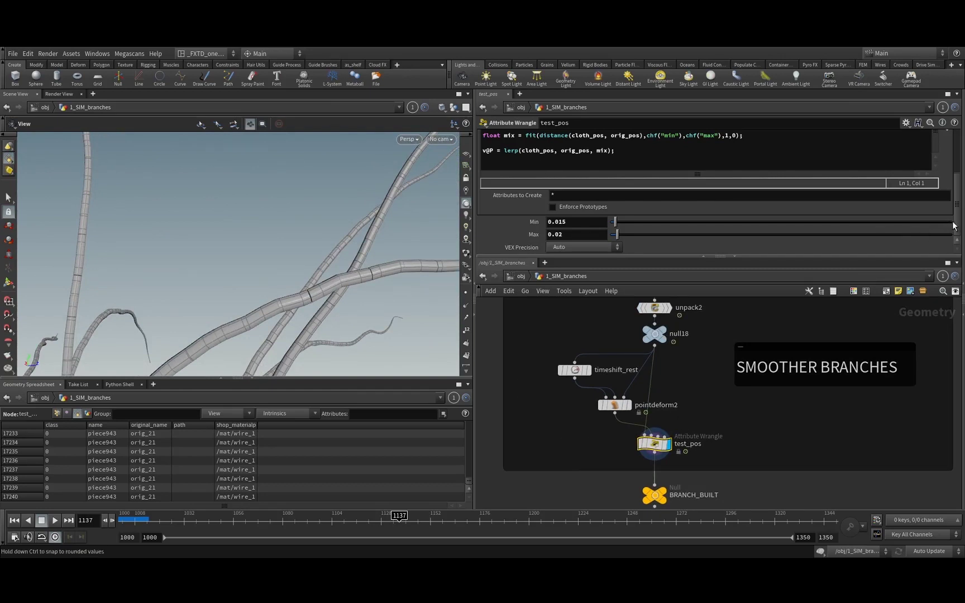
pyautogui.scroll(4, 949, 212)
pyautogui.moveTo(356, 308); pyautogui.dragTo(436, 271)
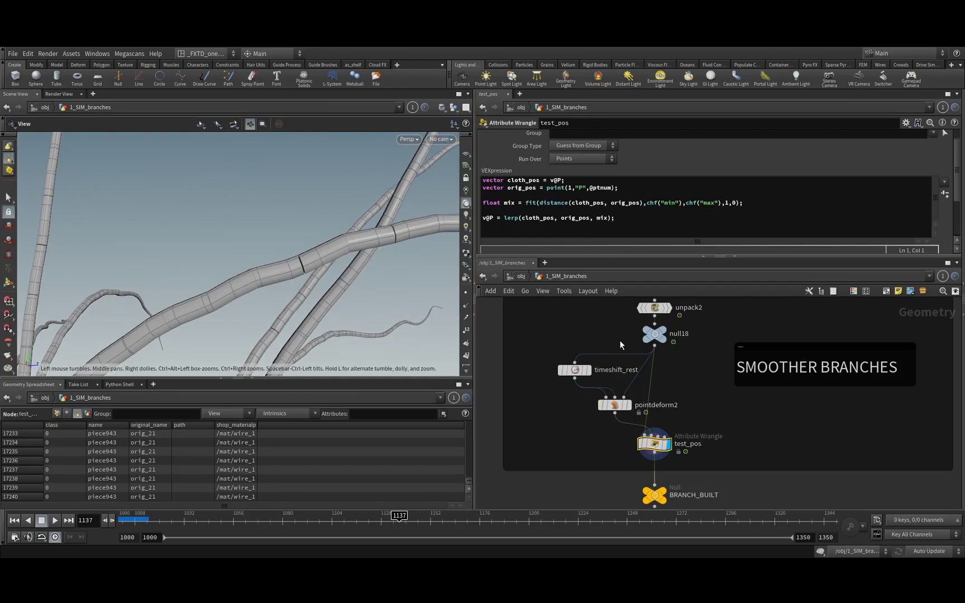
# Display null18 to view the unsmoothed branches, then select and display pointdeform1.
pyautogui.click(663, 330)
pyautogui.moveTo(340, 247); pyautogui.dragTo(228, 319, button='right')
pyautogui.moveTo(723, 342); pyautogui.dragTo(691, 484, button='middle')
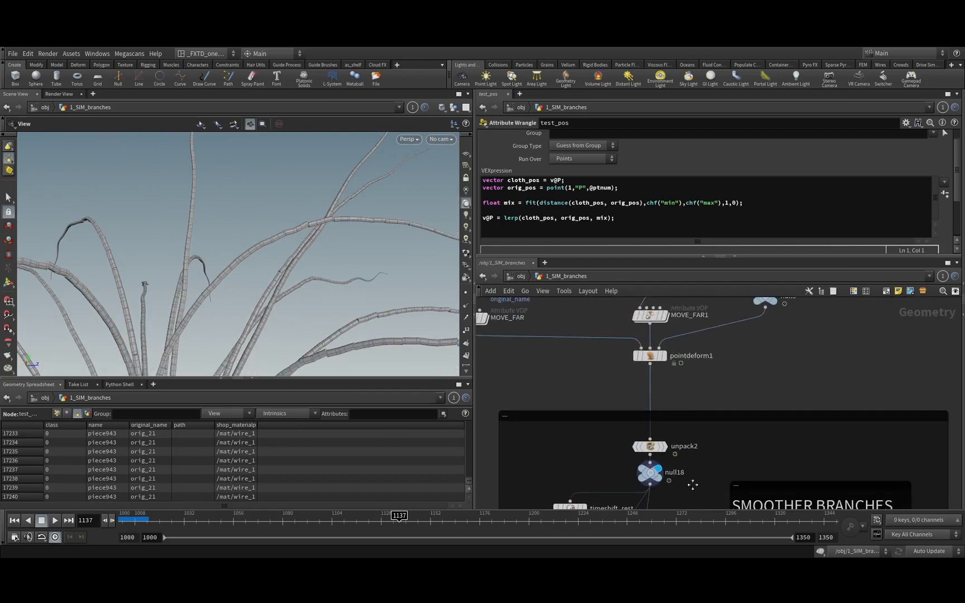
pyautogui.click(663, 356)
pyautogui.click(653, 357)
# View the whole deformed plant and scrub the timeline to frame 1271.
pyautogui.moveTo(337, 282); pyautogui.dragTo(219, 257)
pyautogui.moveTo(220, 258); pyautogui.dragTo(226, 279, button='middle')
pyautogui.moveTo(630, 456); pyautogui.dragTo(647, 390, button='middle')
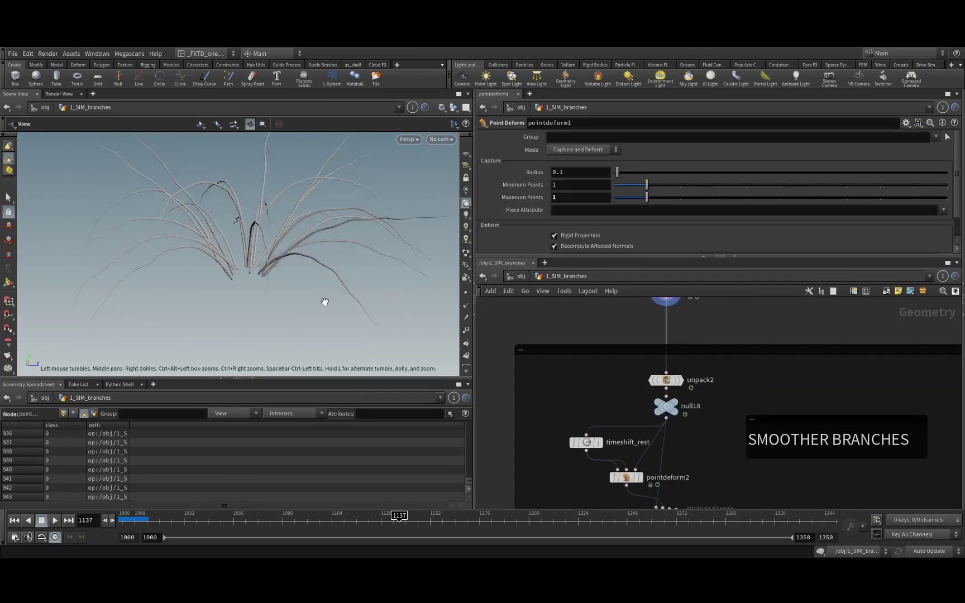
pyautogui.moveTo(325, 302); pyautogui.dragTo(311, 315)
pyautogui.moveTo(406, 521); pyautogui.dragTo(674, 523)
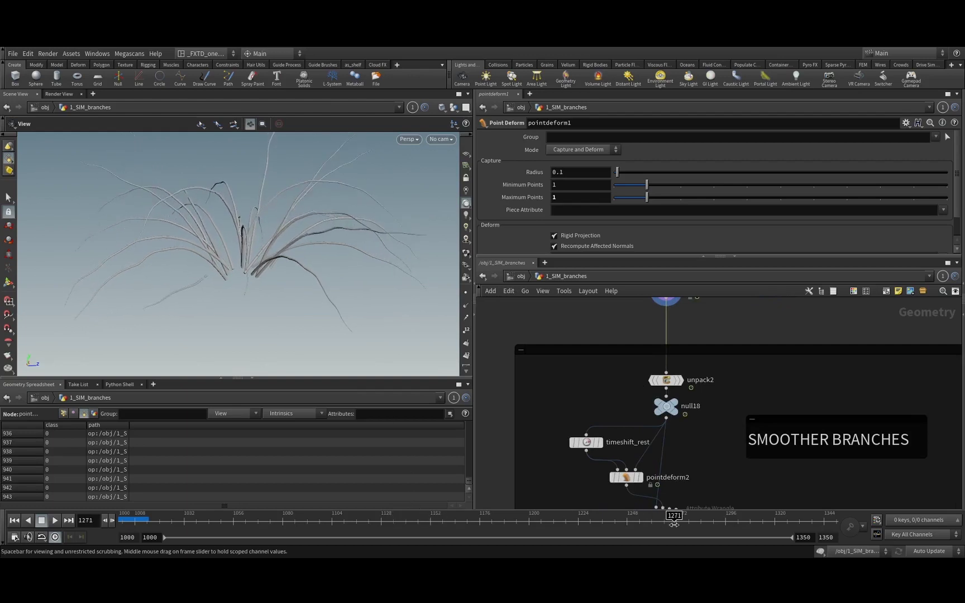
# Go to the 2_SIM_Leaves network and view the Leaf null's fern leaves at frame 1000.
pyautogui.scroll(-5, 659, 405)
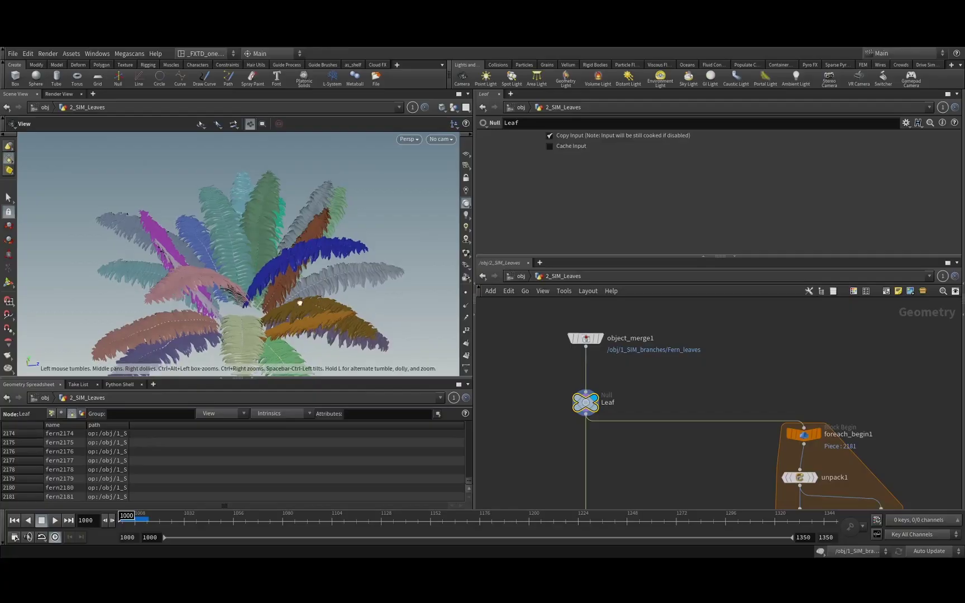
pyautogui.moveTo(299, 303); pyautogui.dragTo(266, 295)
pyautogui.moveTo(266, 295); pyautogui.dragTo(262, 276, button='middle')
pyautogui.scroll(-5, 683, 377)
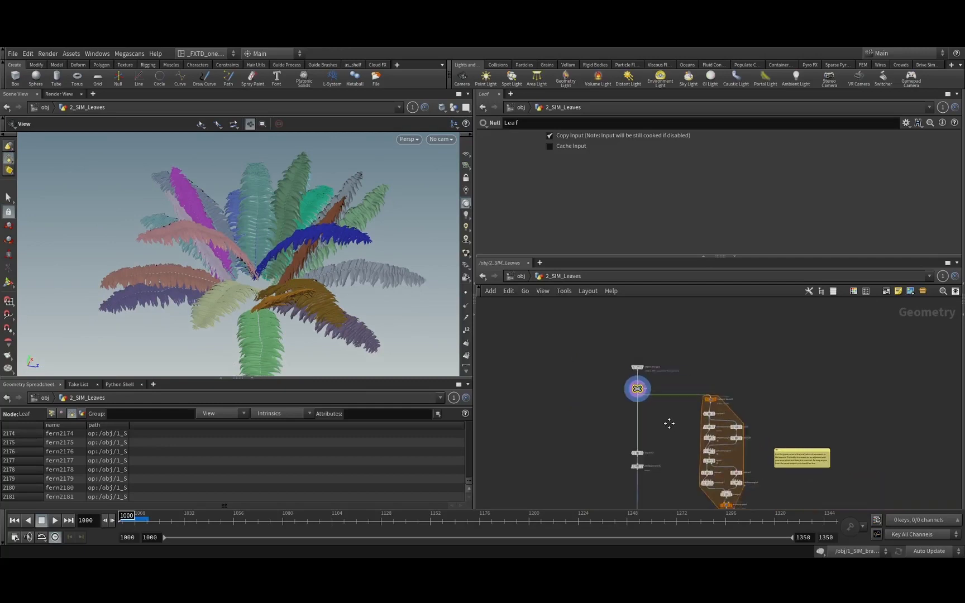
# Display the attribpromote2 node that promotes the leaves' name attribute.
pyautogui.moveTo(670, 478); pyautogui.dragTo(632, 396, button='middle')
pyautogui.scroll(2, 633, 395)
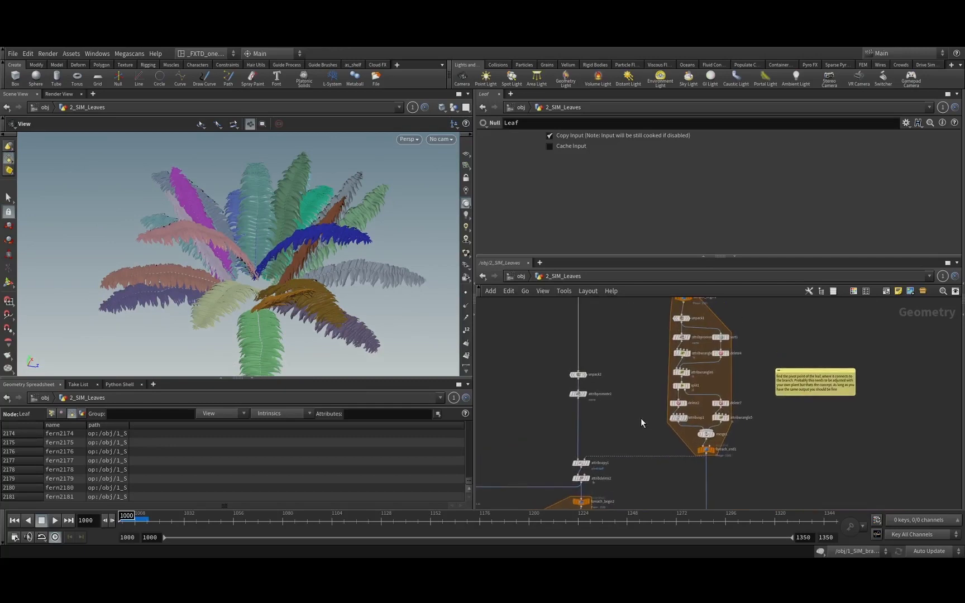
pyautogui.scroll(3, 603, 465)
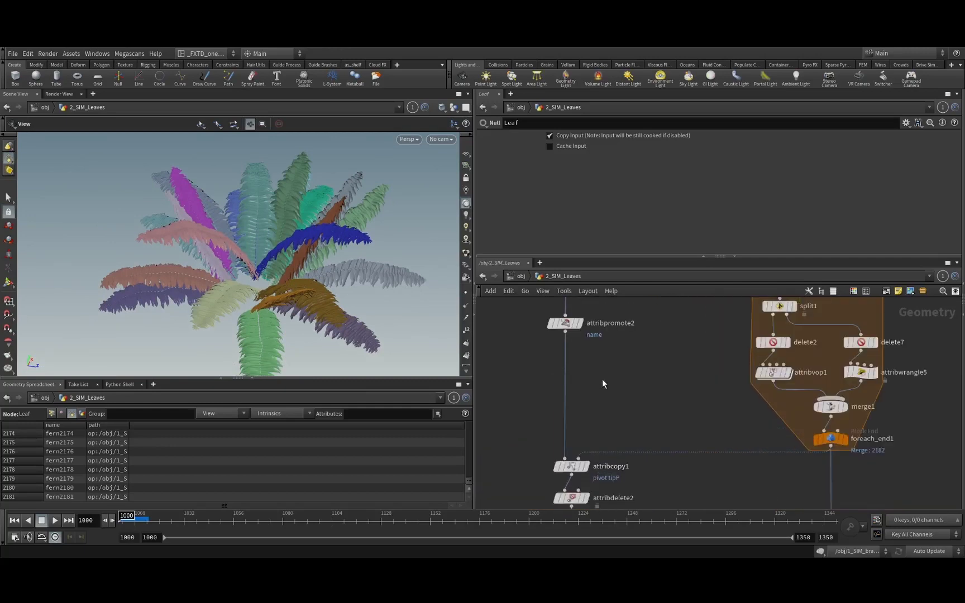
pyautogui.moveTo(584, 350); pyautogui.dragTo(589, 374, button='middle')
pyautogui.click(584, 347)
# Select and display attribcopy1, which copies pivot and tipP, and inspect the leaf bases along the branch up close.
pyautogui.moveTo(636, 428); pyautogui.dragTo(632, 382, button='middle')
pyautogui.scroll(-3, 693, 407)
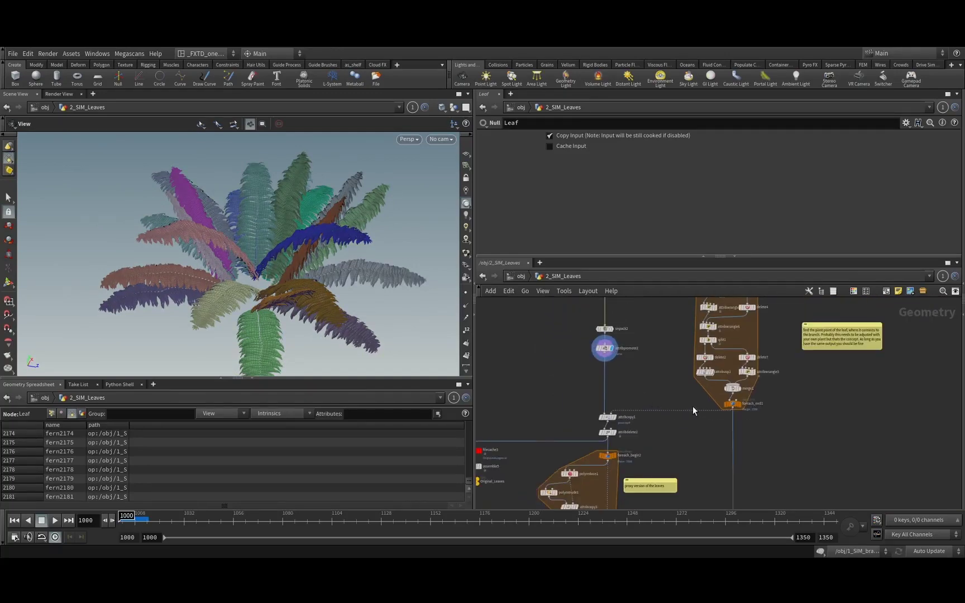
pyautogui.scroll(5, 642, 423)
pyautogui.click(540, 407)
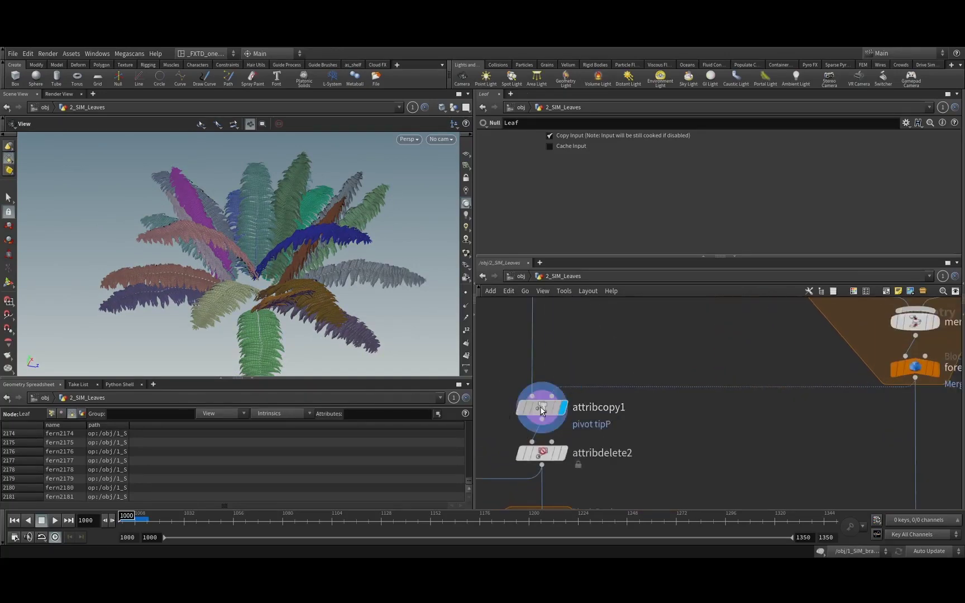
pyautogui.moveTo(296, 292); pyautogui.dragTo(280, 301)
pyautogui.moveTo(229, 282); pyautogui.dragTo(368, 206, button='right')
pyautogui.moveTo(368, 205); pyautogui.dragTo(299, 250)
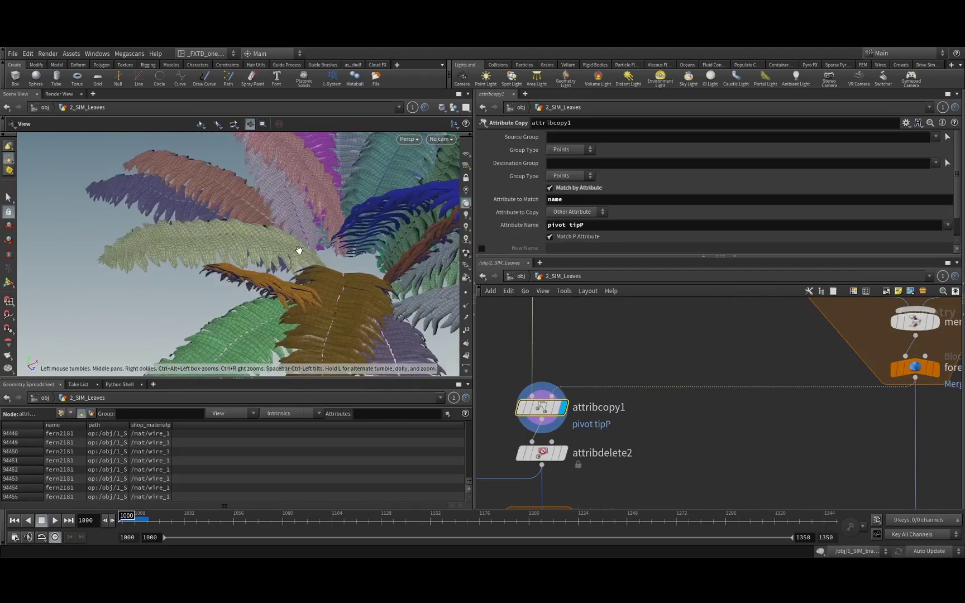
pyautogui.moveTo(610, 357); pyautogui.dragTo(583, 382, button='middle')
pyautogui.moveTo(342, 268); pyautogui.dragTo(269, 303)
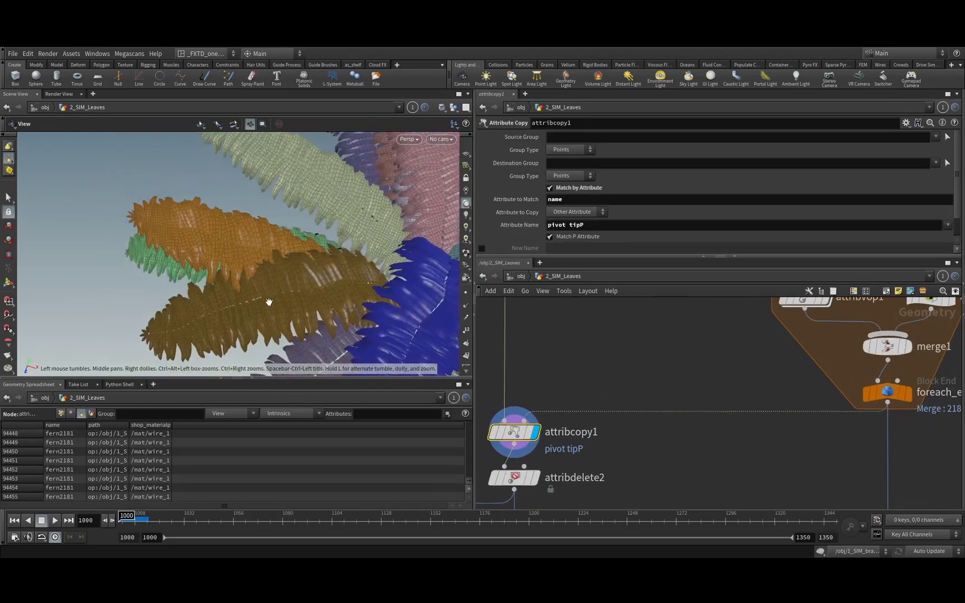
pyautogui.moveTo(269, 303); pyautogui.dragTo(427, 220, button='right')
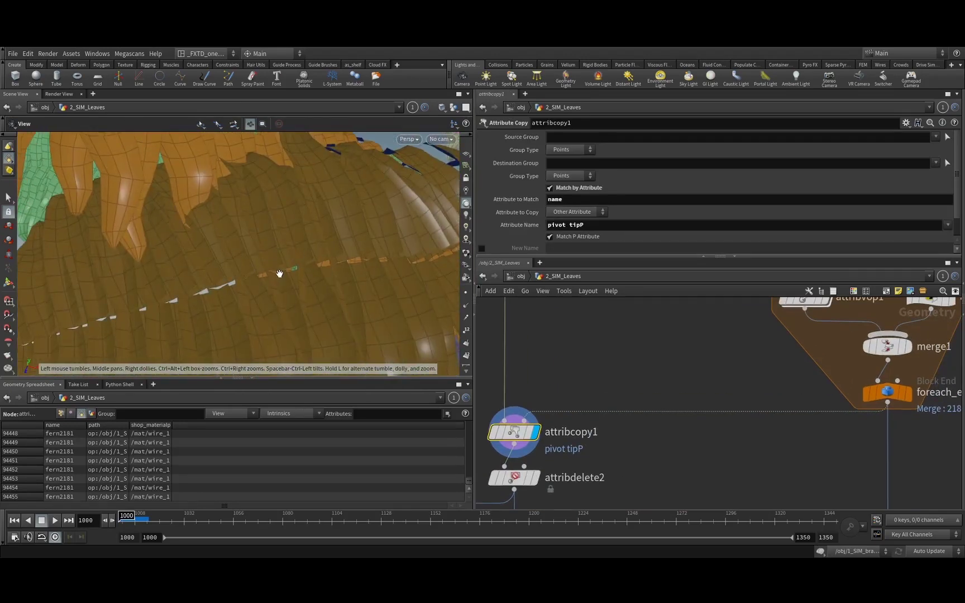
pyautogui.moveTo(279, 276)
pyautogui.mouseDown()
pyautogui.moveTo(306, 254)
pyautogui.moveTo(283, 269)
pyautogui.moveTo(289, 275)
pyautogui.mouseUp()
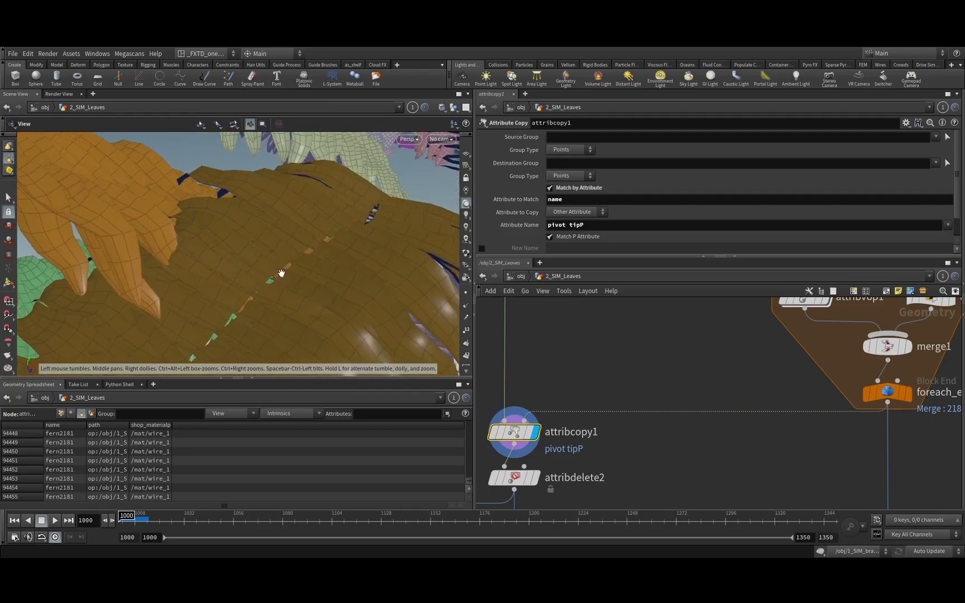
# Display the filecache1 node that caches FracturedLeaves.bgeo.sc and view the fractured leaves on the fern.
pyautogui.scroll(-4, 708, 403)
pyautogui.moveTo(694, 426); pyautogui.dragTo(716, 361, button='middle')
pyautogui.moveTo(608, 485); pyautogui.dragTo(702, 411, button='middle')
pyautogui.moveTo(645, 461); pyautogui.dragTo(570, 419, button='middle')
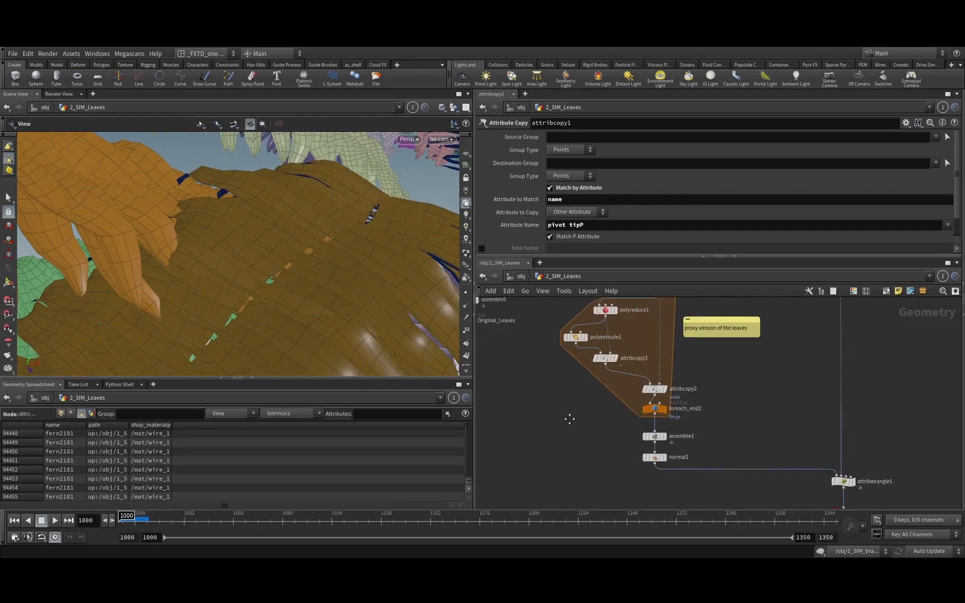
pyautogui.scroll(3, 659, 426)
pyautogui.scroll(-2, 761, 429)
pyautogui.moveTo(826, 473); pyautogui.dragTo(747, 398, button='middle')
pyautogui.scroll(1, 798, 436)
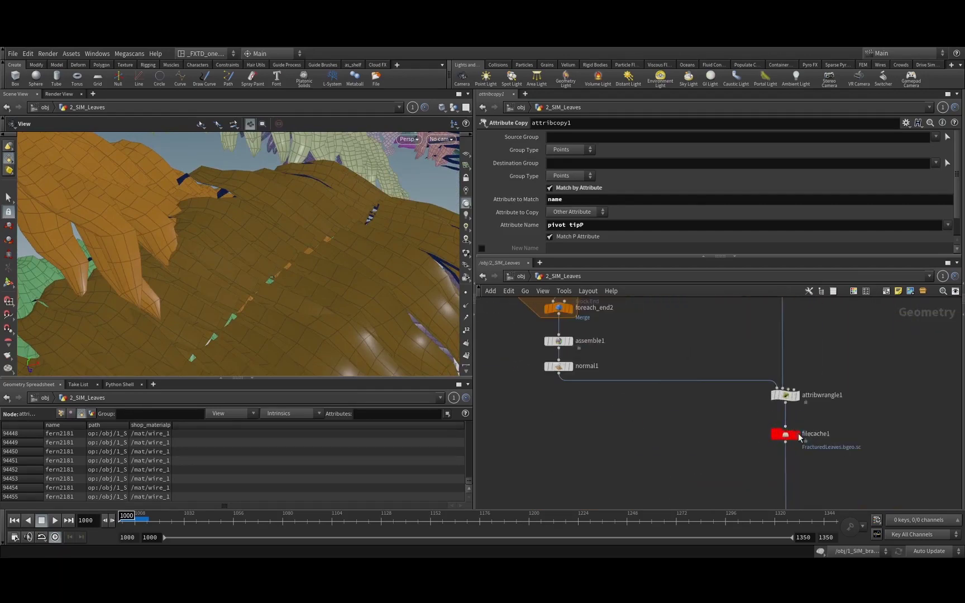
pyautogui.click(798, 435)
pyautogui.moveTo(310, 302); pyautogui.dragTo(194, 261)
pyautogui.scroll(-5, 269, 282)
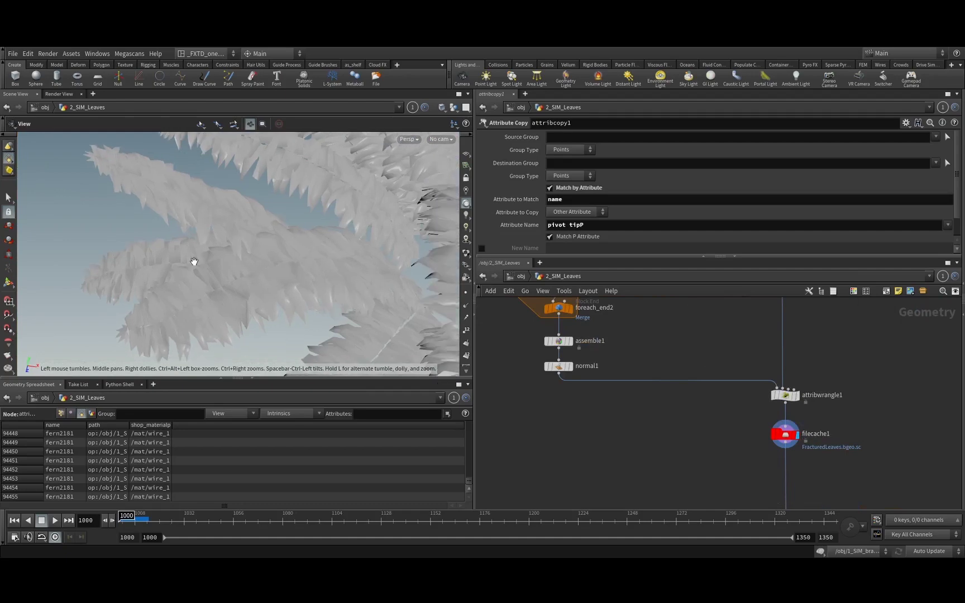
pyautogui.scroll(-3, 194, 261)
pyautogui.scroll(-2, 366, 246)
# Inspect the cached leaves up close, and select and display the creating_cons wrangle that builds the leaf hinge constraints.
pyautogui.scroll(-5, 702, 452)
pyautogui.moveTo(701, 451); pyautogui.dragTo(650, 355, button='middle')
pyautogui.moveTo(664, 402); pyautogui.dragTo(676, 373, button='middle')
pyautogui.moveTo(281, 268); pyautogui.dragTo(335, 249)
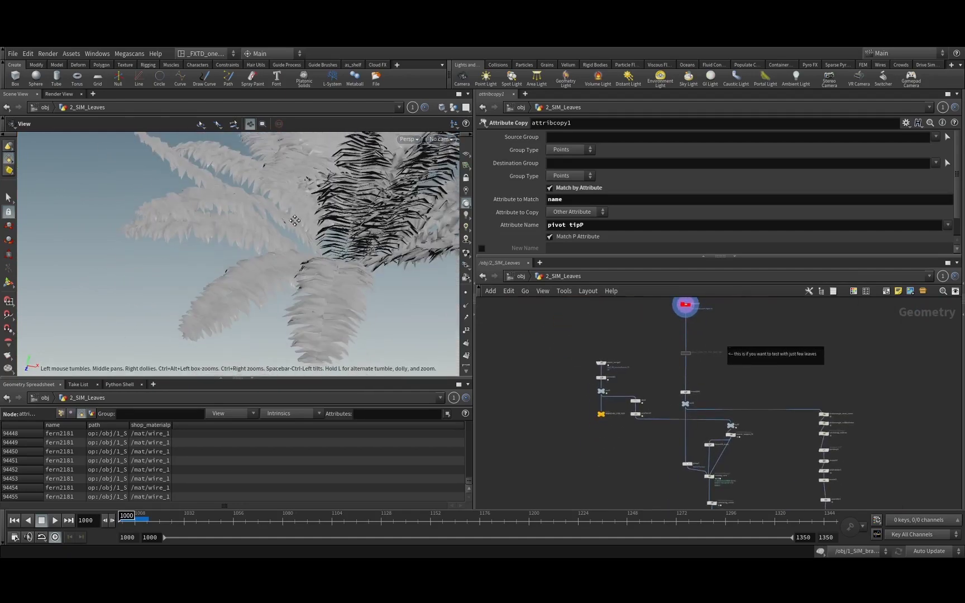
pyautogui.scroll(3, 363, 245)
pyautogui.moveTo(396, 246); pyautogui.dragTo(453, 214)
pyautogui.moveTo(369, 290)
pyautogui.mouseDown()
pyautogui.moveTo(367, 266)
pyautogui.moveTo(373, 284)
pyautogui.mouseUp()
pyautogui.scroll(-3, 654, 377)
pyautogui.moveTo(721, 443); pyautogui.dragTo(683, 393, button='middle')
pyautogui.scroll(6, 678, 388)
pyautogui.scroll(-2, 677, 387)
pyautogui.scroll(5, 678, 387)
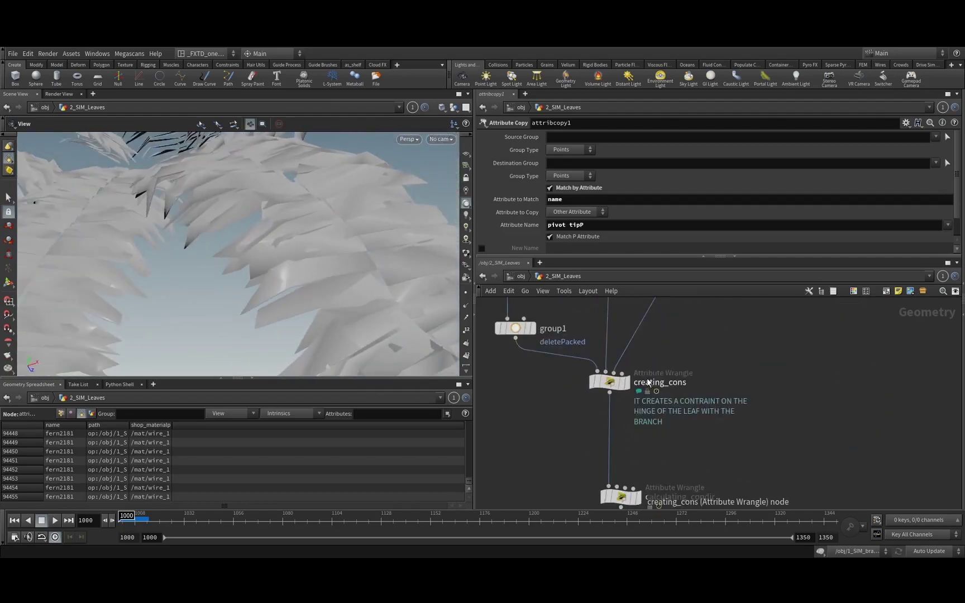
pyautogui.scroll(-3, 679, 388)
pyautogui.scroll(-2, 680, 388)
pyautogui.scroll(4, 656, 470)
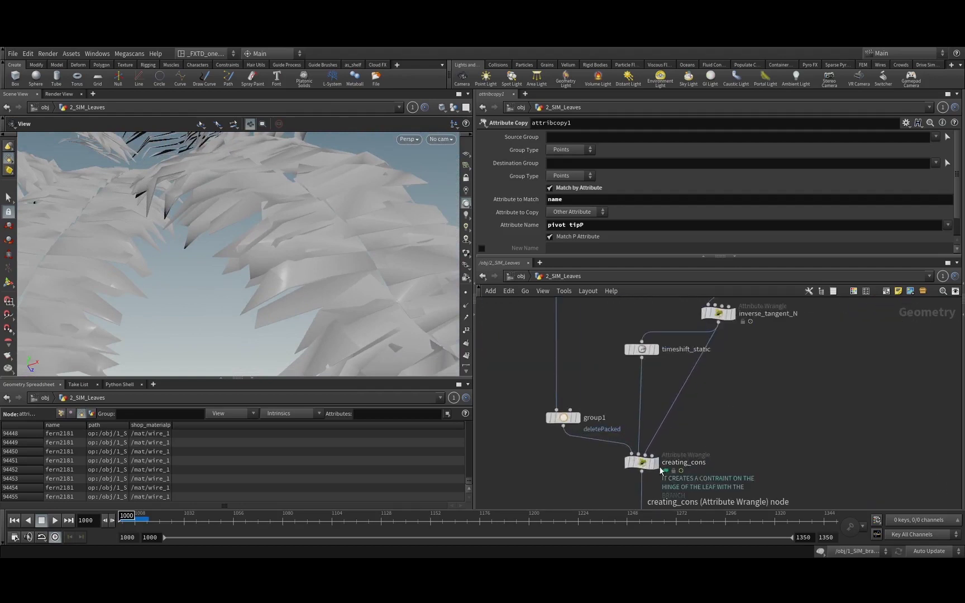
pyautogui.click(643, 462)
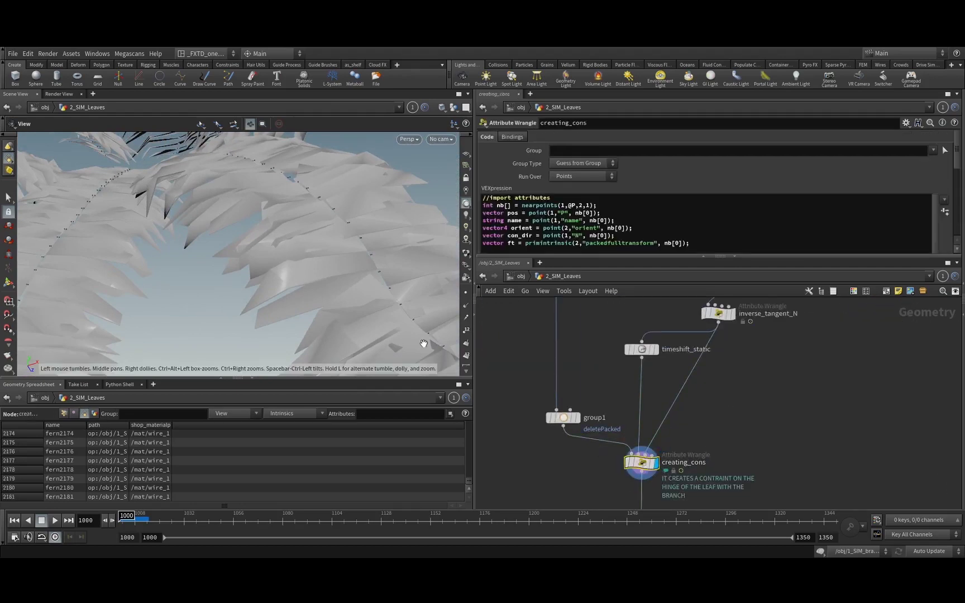
# Examine the constraint points at the leaf hinges along the branch up close.
pyautogui.moveTo(424, 344); pyautogui.dragTo(309, 299)
pyautogui.moveTo(309, 299); pyautogui.dragTo(393, 231, button='right')
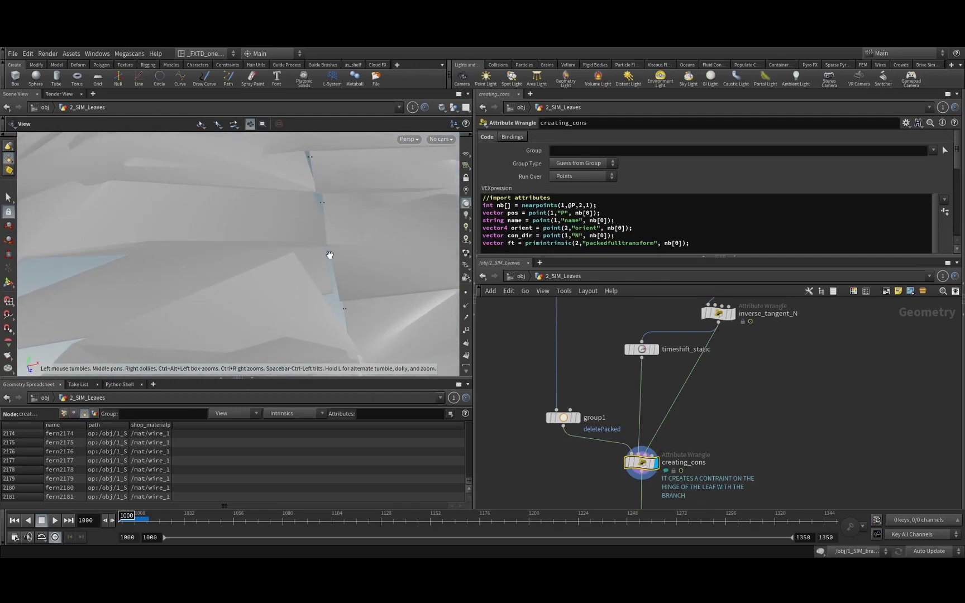
pyautogui.moveTo(331, 245); pyautogui.dragTo(303, 320)
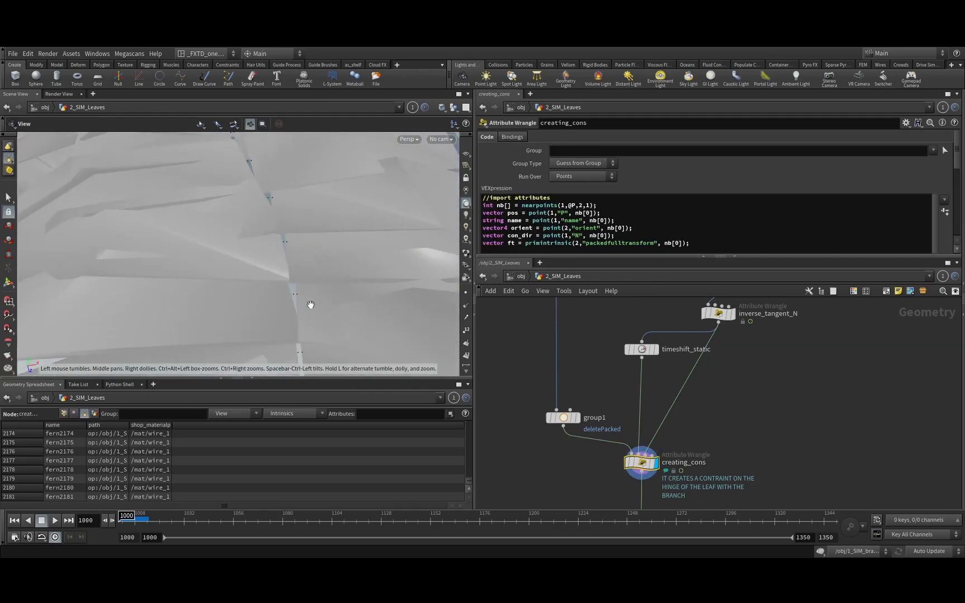
pyautogui.moveTo(327, 304); pyautogui.dragTo(369, 313)
# Display the orig_id wrangle and frame the constraint points of the whole plant with point markers shown.
pyautogui.scroll(-3, 696, 426)
pyautogui.moveTo(713, 497); pyautogui.dragTo(682, 354, button='middle')
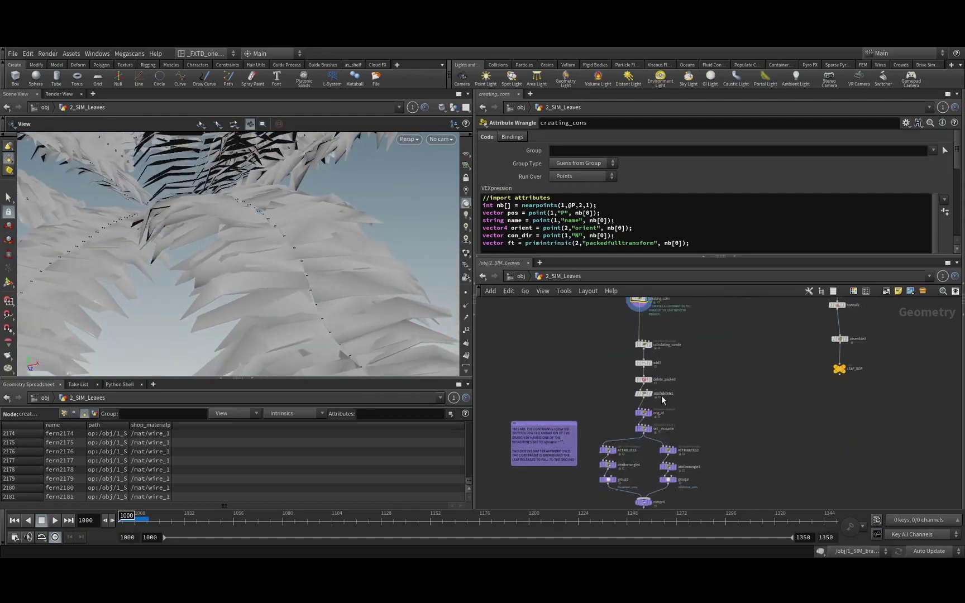
pyautogui.scroll(3, 662, 401)
pyautogui.click(643, 394)
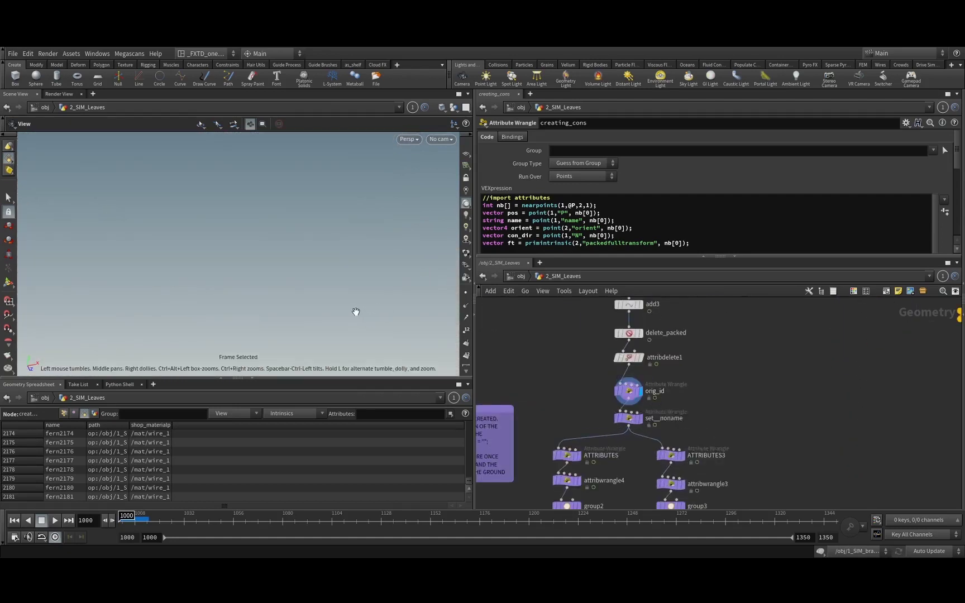
pyautogui.scroll(-4, 685, 433)
pyautogui.scroll(2, 694, 410)
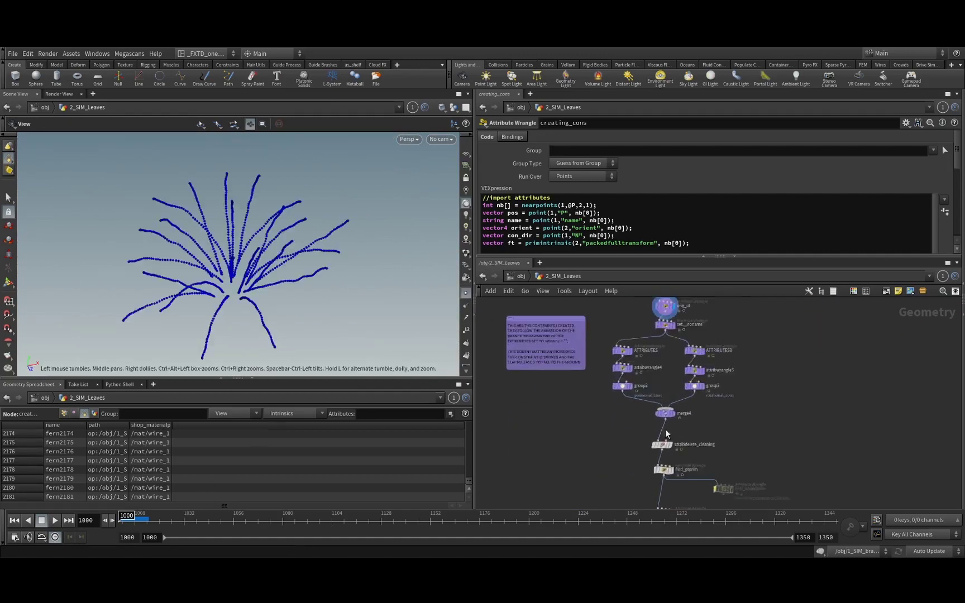
# Display merge4 with point markers hidden, and show the parameters of the set__noname wrangle.
pyautogui.scroll(4, 673, 418)
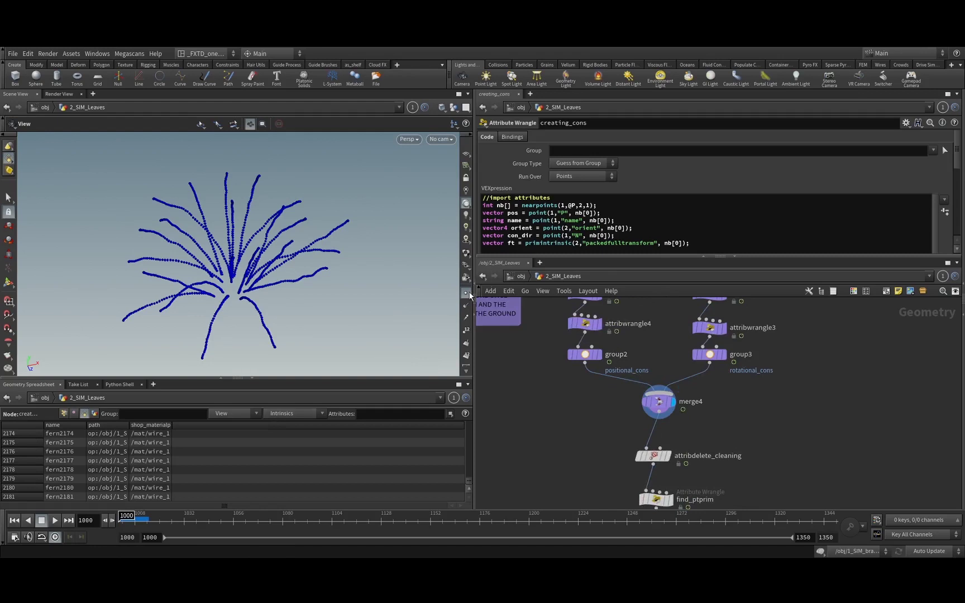
pyautogui.moveTo(658, 348); pyautogui.dragTo(663, 425, button='middle')
pyautogui.scroll(-2, 654, 374)
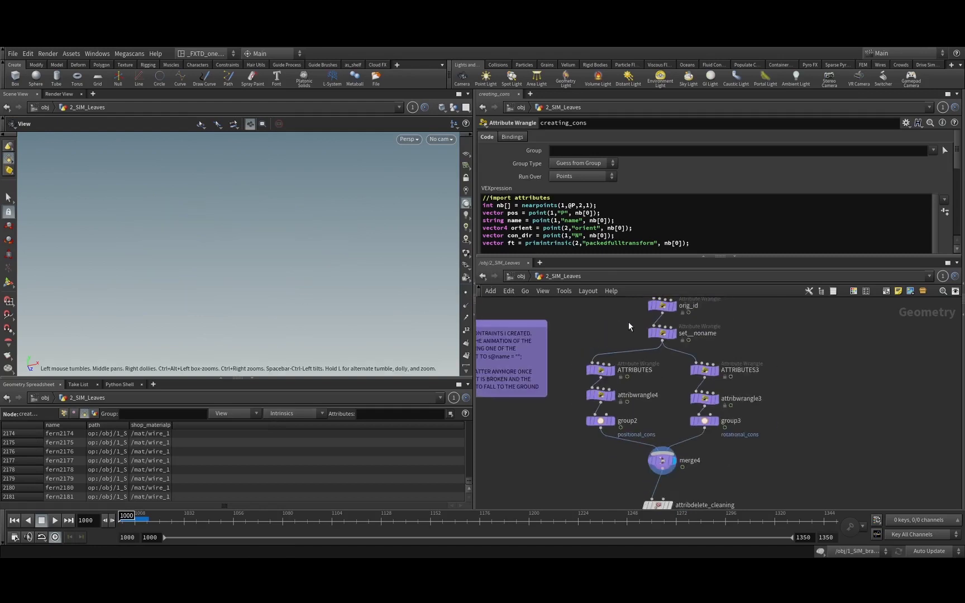
pyautogui.click(663, 334)
pyautogui.moveTo(734, 343); pyautogui.dragTo(745, 387, button='middle')
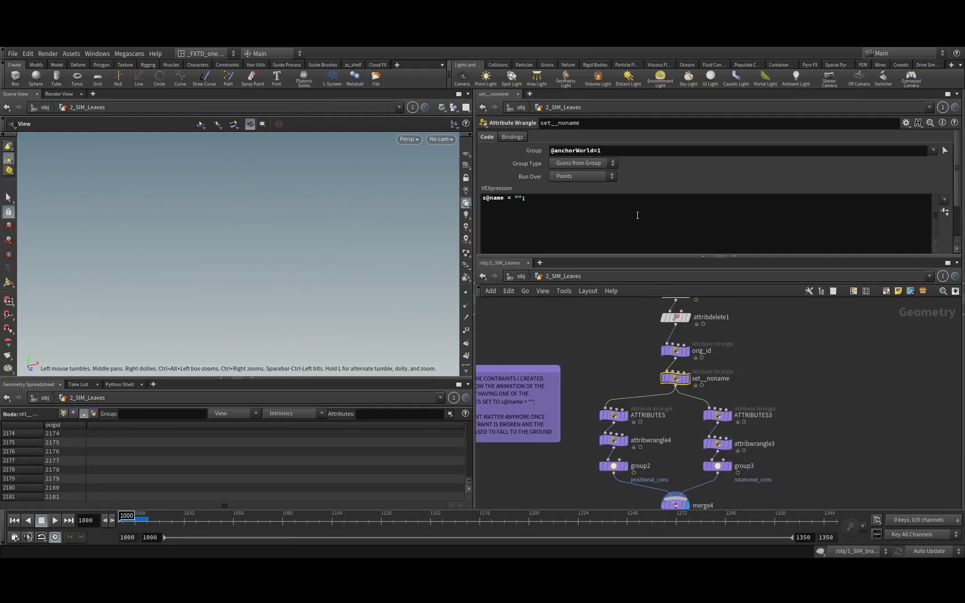
pyautogui.scroll(-3, 592, 325)
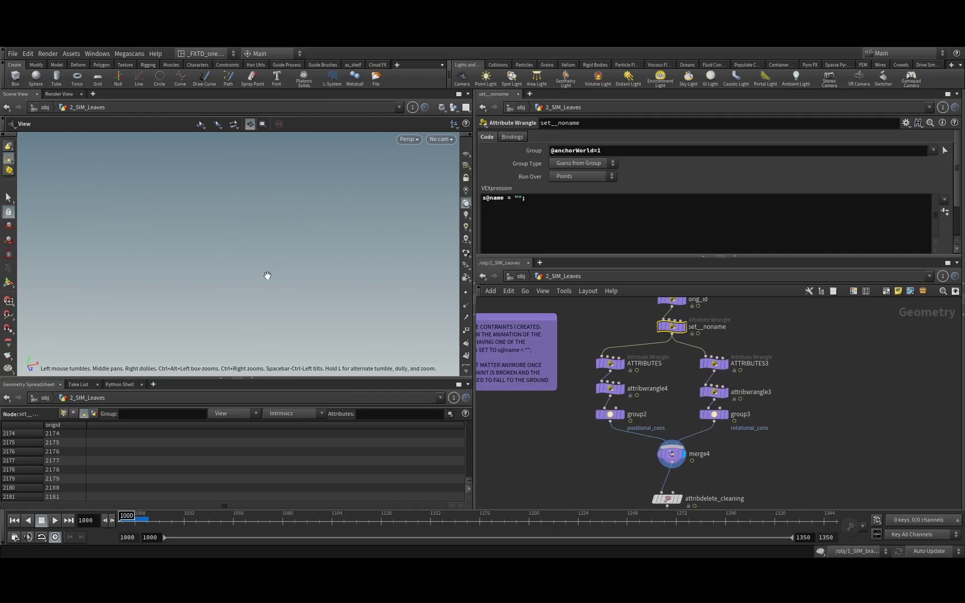
# Scrub the timeline to frame 1126 and view the stretched constraint lines of the whole plant.
pyautogui.moveTo(207, 523); pyautogui.dragTo(291, 525)
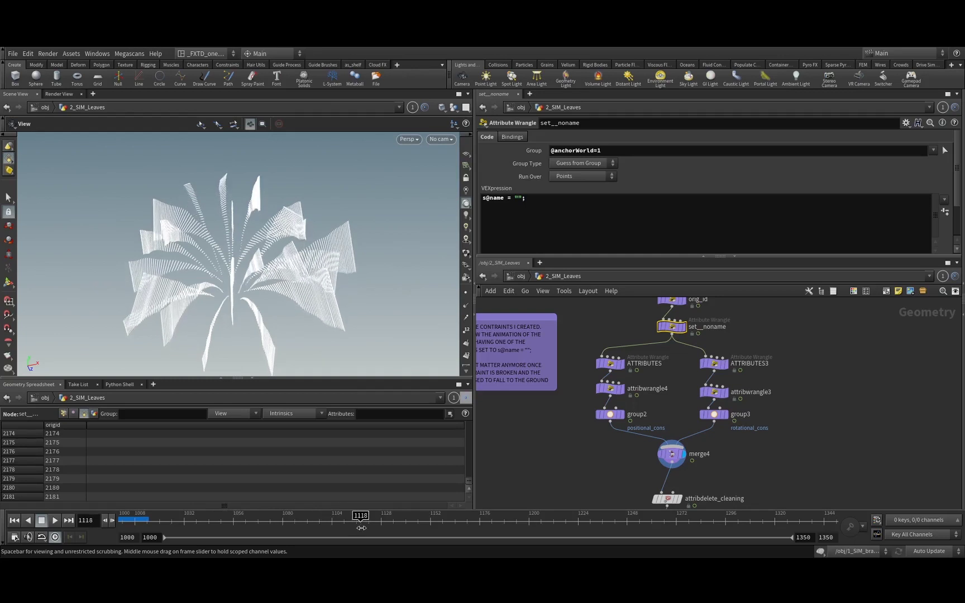
pyautogui.moveTo(264, 330)
pyautogui.mouseDown()
pyautogui.moveTo(265, 320)
pyautogui.moveTo(256, 326)
pyautogui.mouseUp()
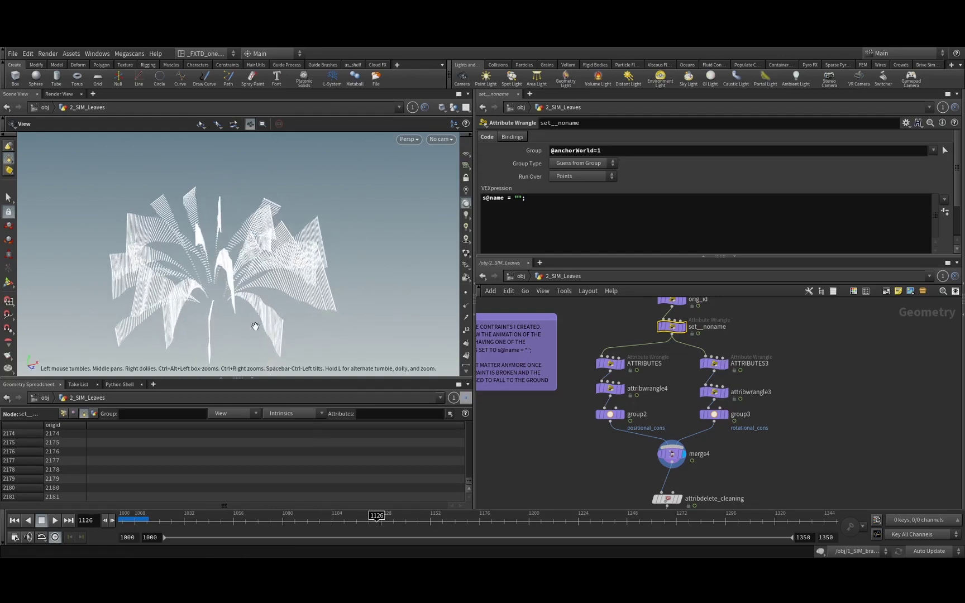
# Select and display the attribdelete_cleaning node below merge4.
pyautogui.scroll(-5, 642, 469)
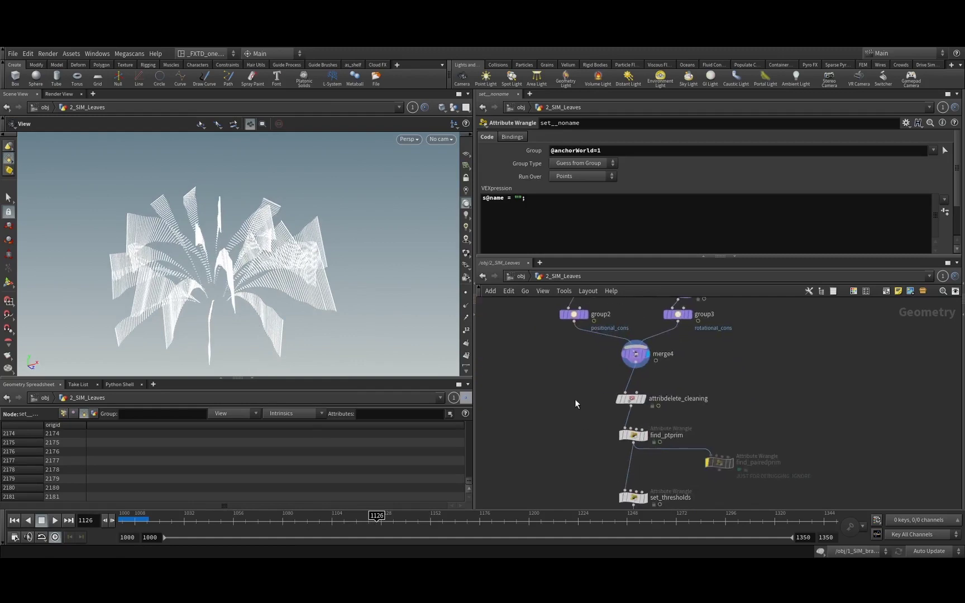
pyautogui.click(658, 400)
pyautogui.click(646, 399)
pyautogui.scroll(-3, 571, 388)
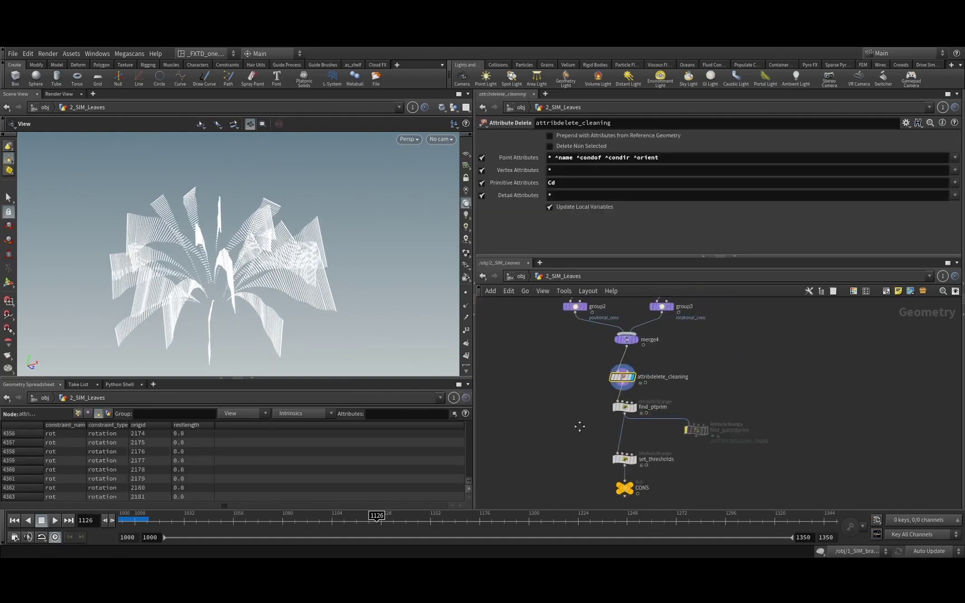
# Examine the constraint lines of the branches up close from several angles.
pyautogui.moveTo(275, 296); pyautogui.dragTo(251, 319)
pyautogui.moveTo(251, 319); pyautogui.dragTo(307, 319, button='right')
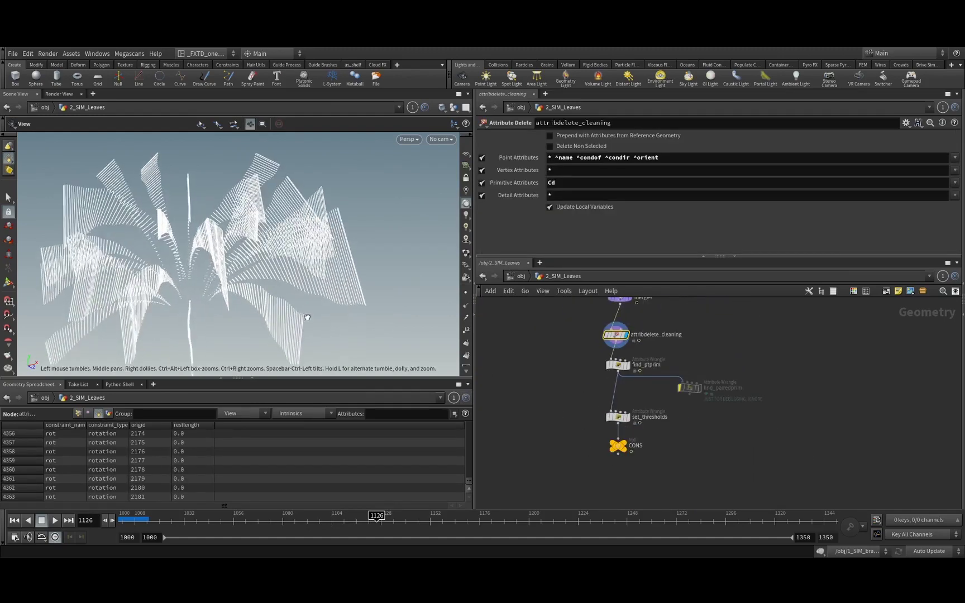
pyautogui.moveTo(306, 319); pyautogui.dragTo(355, 328)
pyautogui.moveTo(355, 328); pyautogui.dragTo(296, 287, button='middle')
pyautogui.moveTo(296, 287); pyautogui.dragTo(303, 287)
pyautogui.moveTo(304, 287); pyautogui.dragTo(291, 332, button='right')
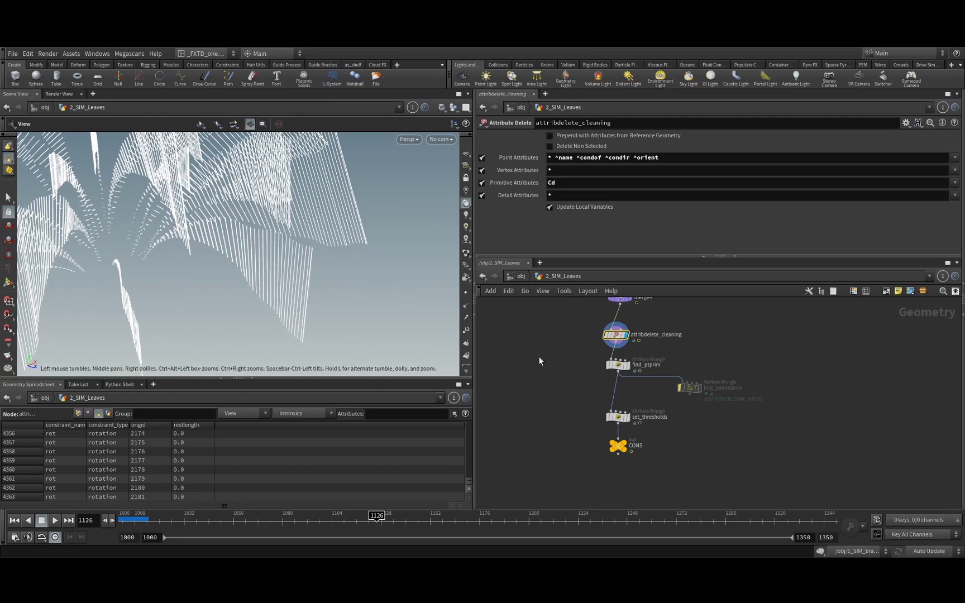
pyautogui.moveTo(554, 408); pyautogui.dragTo(535, 405, button='middle')
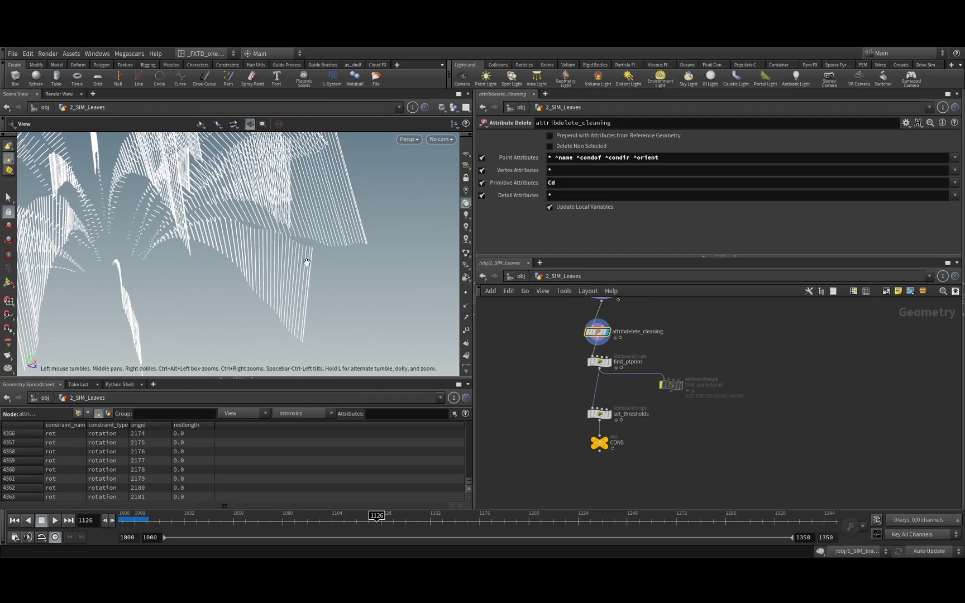
pyautogui.moveTo(307, 262); pyautogui.dragTo(286, 297)
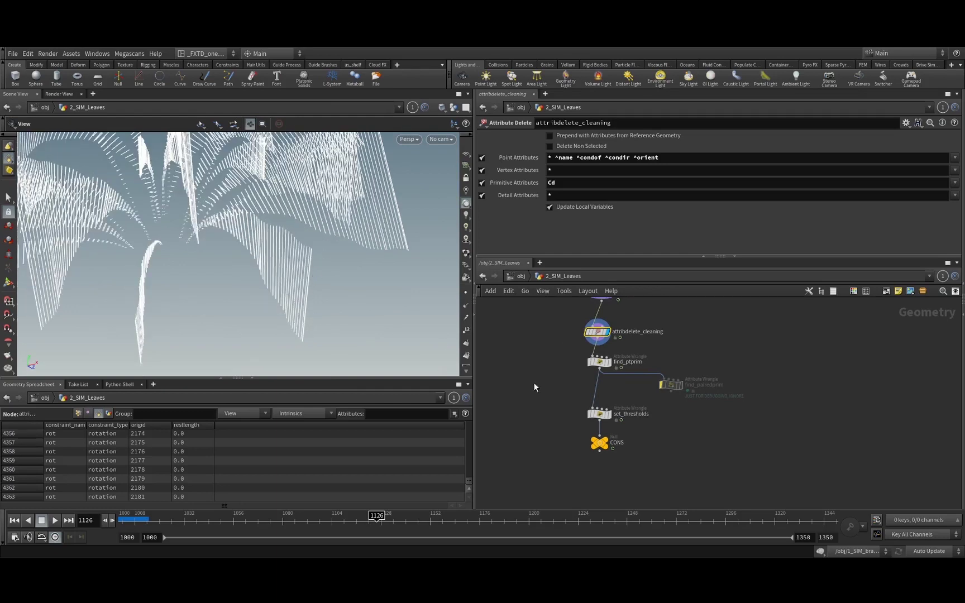
# Show the LEAF_DOP null as a template over the constraint lines and return the timeline to frame 1000.
pyautogui.scroll(-2, 533, 382)
pyautogui.moveTo(544, 368); pyautogui.dragTo(555, 435, button='middle')
pyautogui.moveTo(642, 393); pyautogui.dragTo(647, 432, button='middle')
pyautogui.scroll(1, 614, 347)
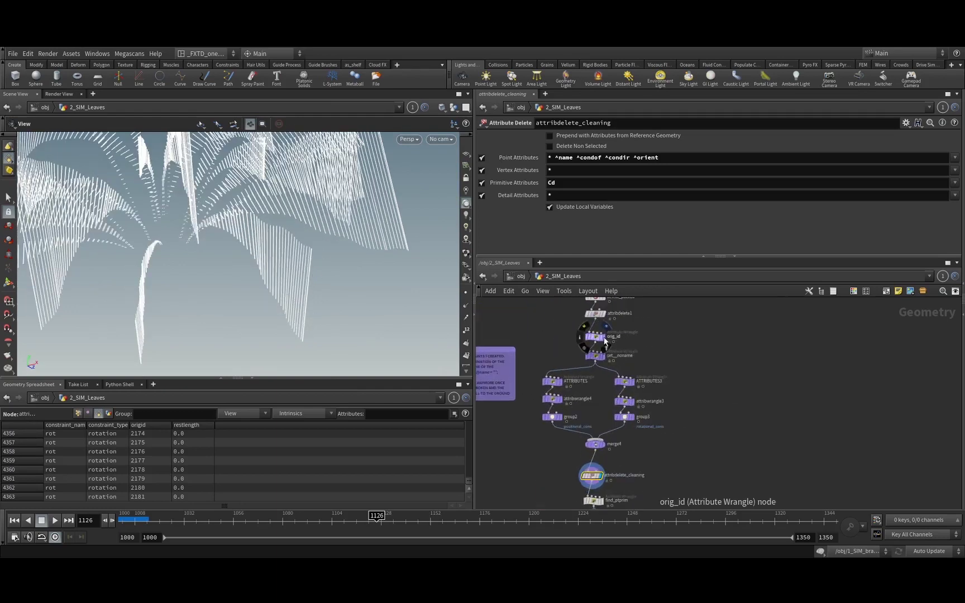
pyautogui.moveTo(660, 301); pyautogui.dragTo(645, 429, button='middle')
pyautogui.scroll(-3, 647, 426)
pyautogui.scroll(6, 734, 427)
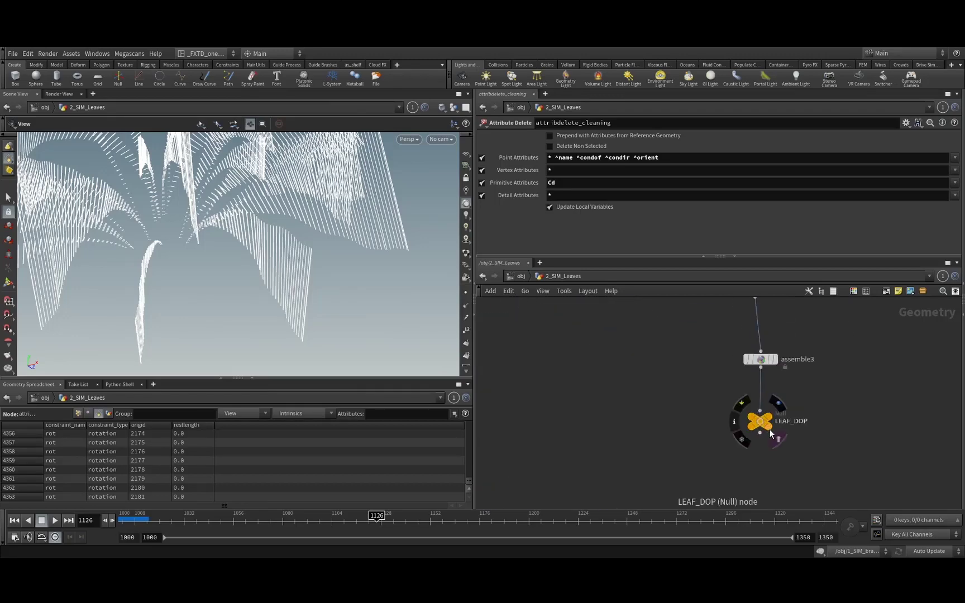
pyautogui.click(770, 430)
pyautogui.moveTo(276, 272); pyautogui.dragTo(321, 259)
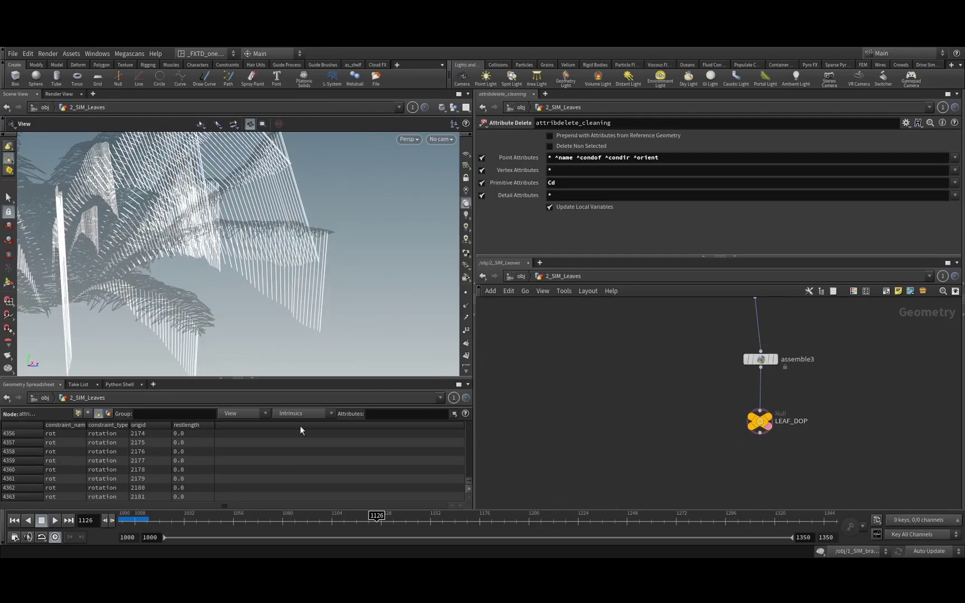
pyautogui.moveTo(187, 518); pyautogui.dragTo(116, 531)
# Find the DOP_Leaves node beside the initial timer note and enter its dynamics network.
pyautogui.scroll(-5, 879, 358)
pyautogui.moveTo(764, 367)
pyautogui.mouseDown(button='middle')
pyautogui.moveTo(802, 487)
pyautogui.moveTo(780, 304)
pyautogui.mouseUp(button='middle')
pyautogui.moveTo(700, 442)
pyautogui.mouseDown(button='middle')
pyautogui.moveTo(696, 396)
pyautogui.moveTo(730, 249)
pyautogui.mouseUp(button='middle')
pyautogui.moveTo(679, 321); pyautogui.dragTo(620, 465, button='middle')
pyautogui.scroll(-3, 621, 398)
pyautogui.scroll(5, 661, 445)
pyautogui.moveTo(668, 444); pyautogui.dragTo(681, 352, button='middle')
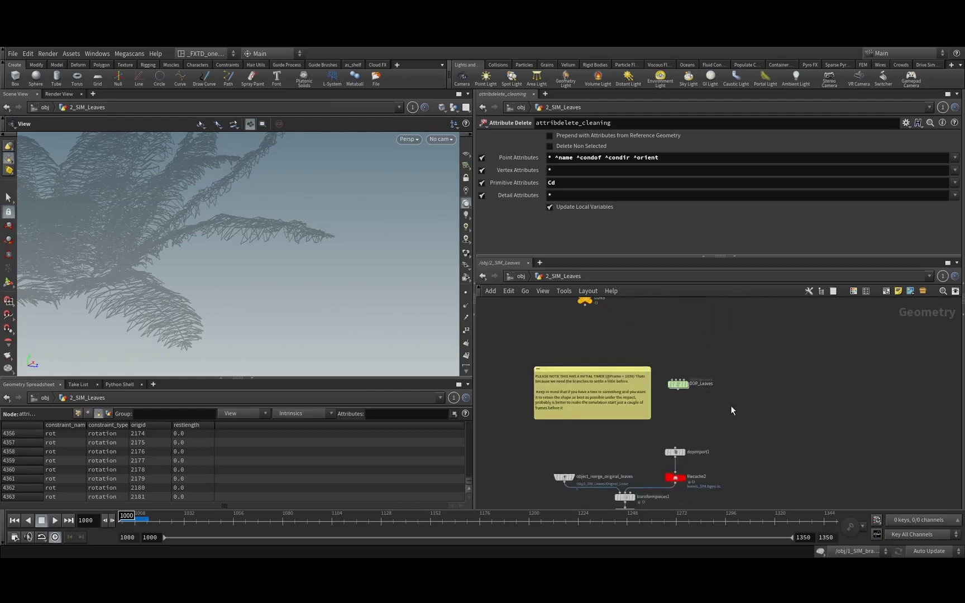
pyautogui.scroll(3, 730, 410)
pyautogui.doubleClick(631, 347)
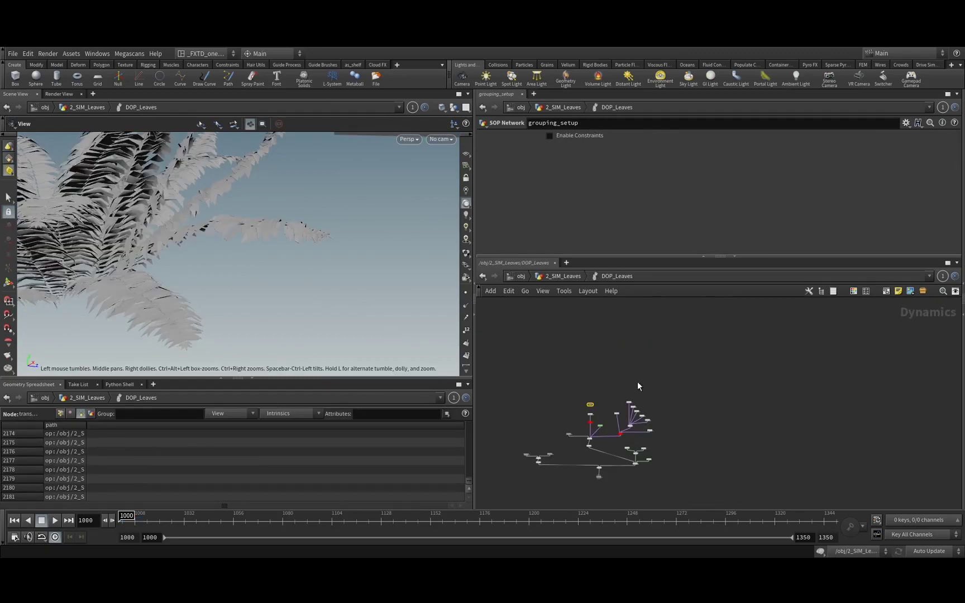
# Look over the leaf solver setup in the DOP network and show the parameters of multisolver1.
pyautogui.scroll(5, 620, 360)
pyautogui.moveTo(617, 362); pyautogui.dragTo(778, 462, button='middle')
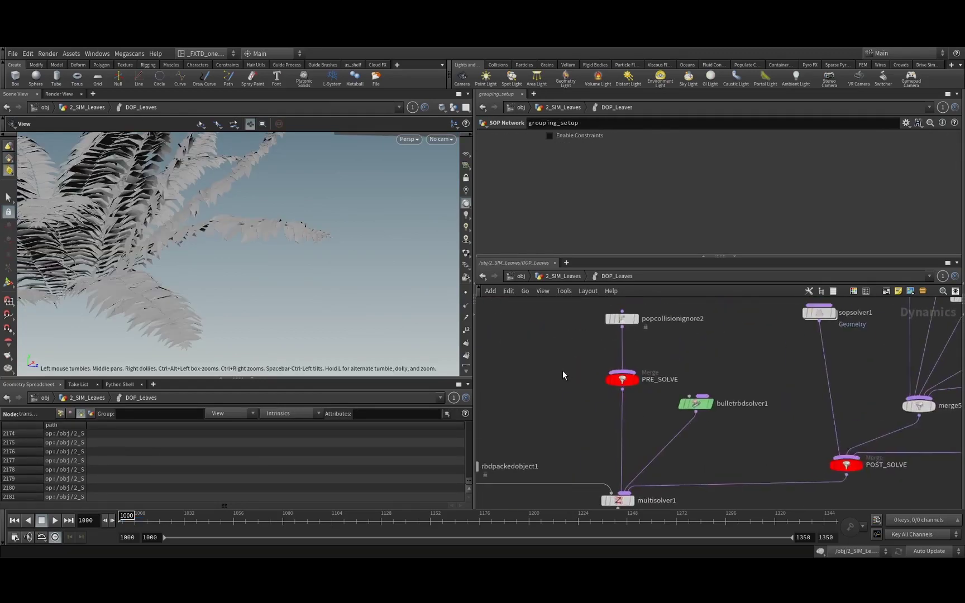
pyautogui.moveTo(527, 394); pyautogui.dragTo(658, 386, button='middle')
pyautogui.scroll(-5, 626, 414)
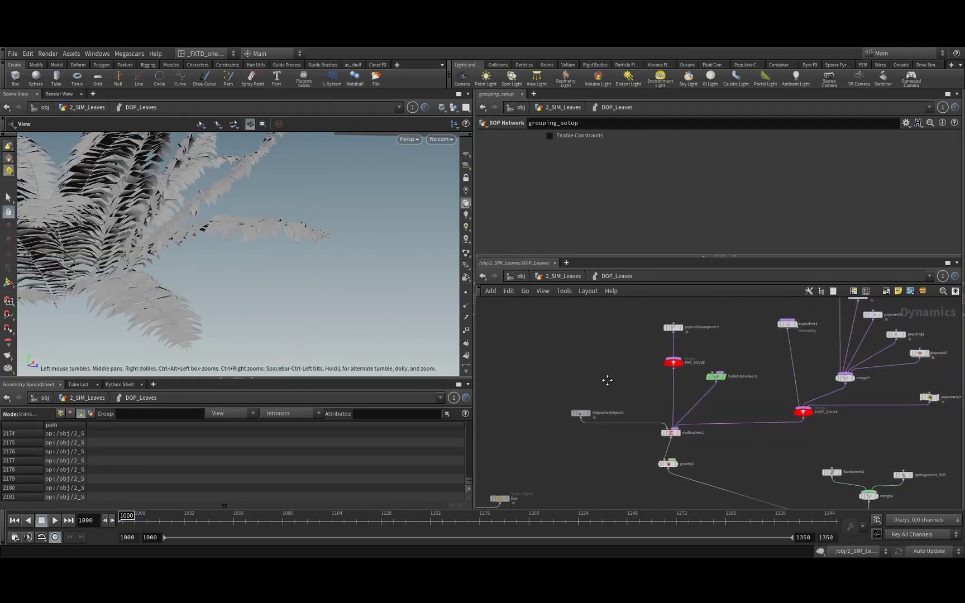
pyautogui.moveTo(702, 453); pyautogui.dragTo(697, 422, button='middle')
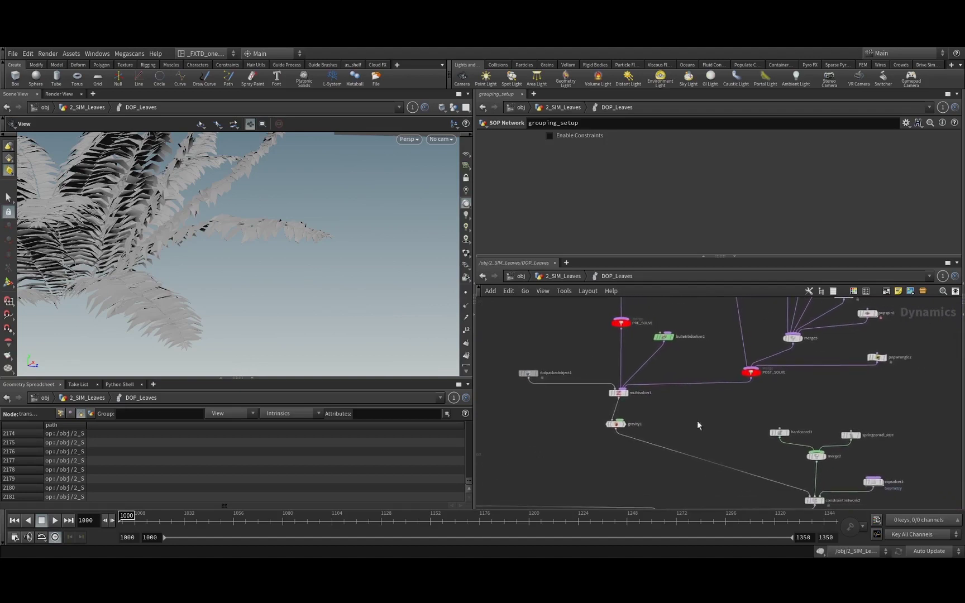
pyautogui.click(618, 393)
pyautogui.moveTo(691, 361); pyautogui.dragTo(723, 456, button='middle')
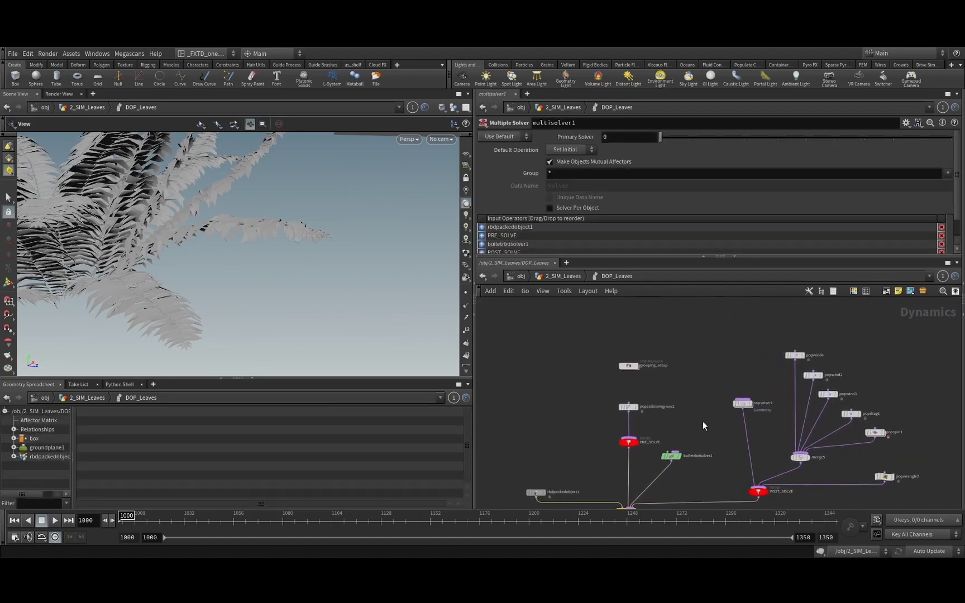
# Show the parameters of sopsolver1, which references the grouping_setup network.
pyautogui.moveTo(704, 422); pyautogui.dragTo(747, 392)
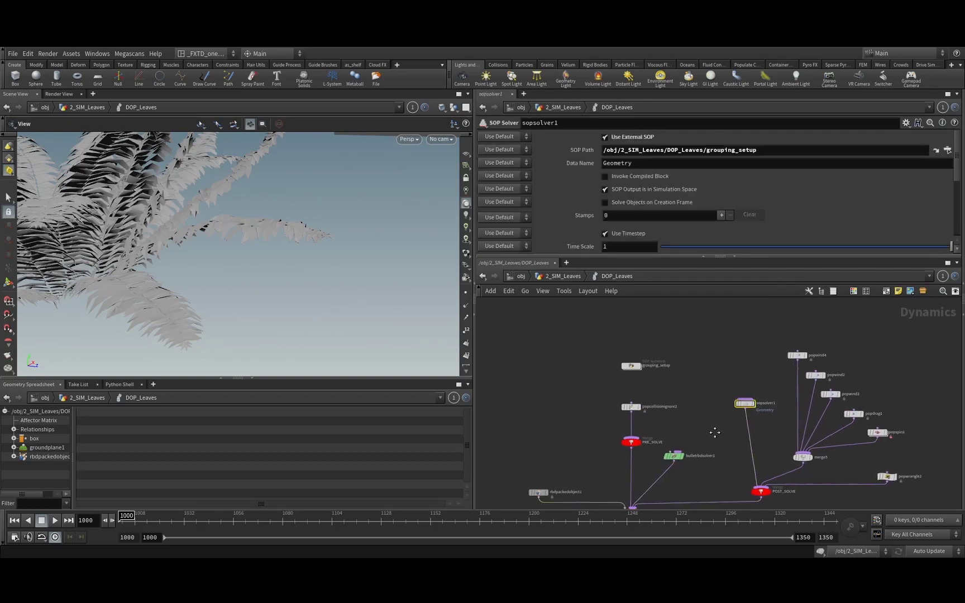
pyautogui.scroll(3, 757, 412)
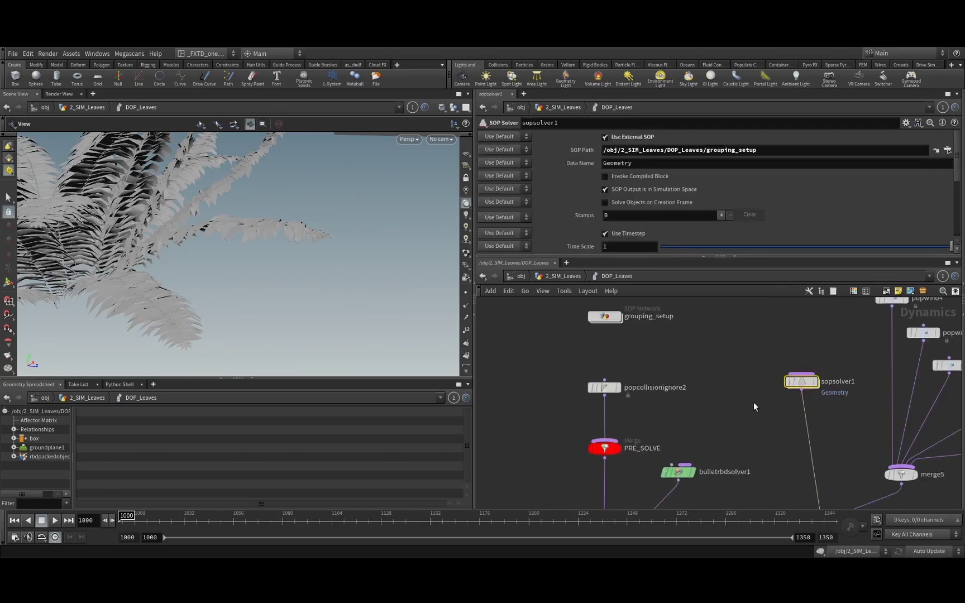
# Look inside sopsolver1, return to the DOP_Leaves network and check the solver's external SOP path.
pyautogui.doubleClick(802, 382)
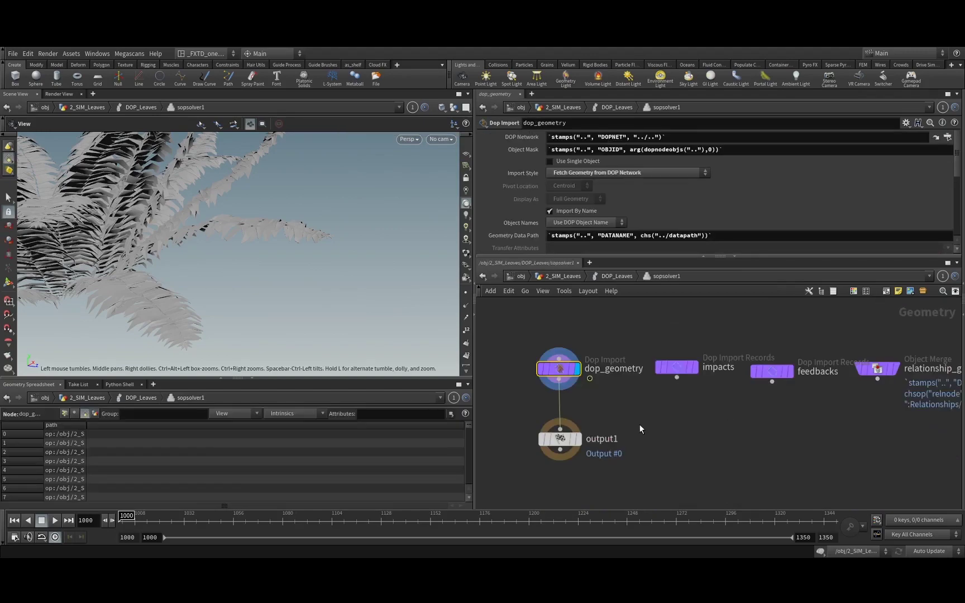
pyautogui.click(625, 279)
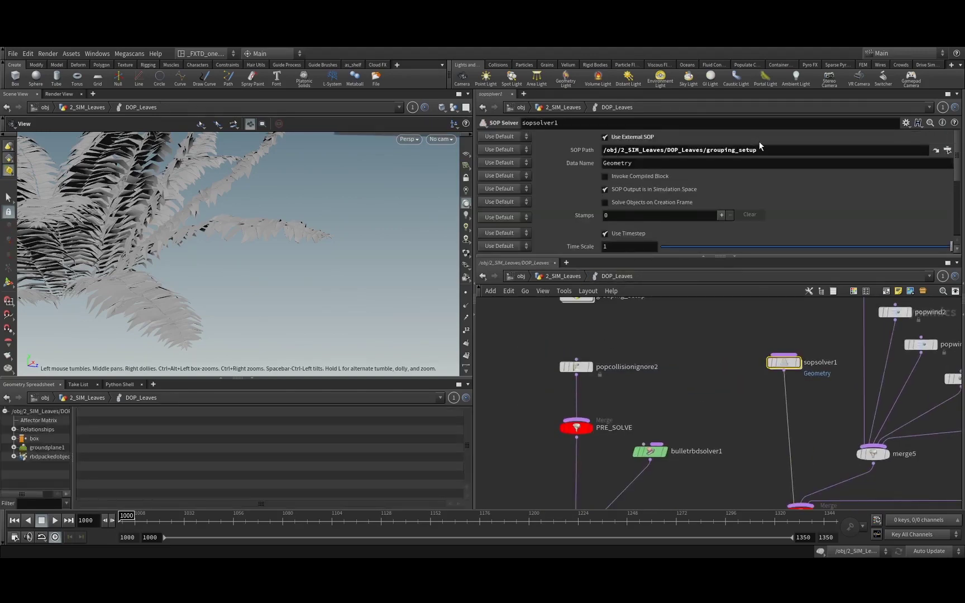
pyautogui.moveTo(760, 149); pyautogui.dragTo(602, 150)
# Enter the grouping_setup network and examine the check_if_its_broken_or_not wrangle and the nodes around it.
pyautogui.moveTo(656, 365); pyautogui.dragTo(682, 425, button='middle')
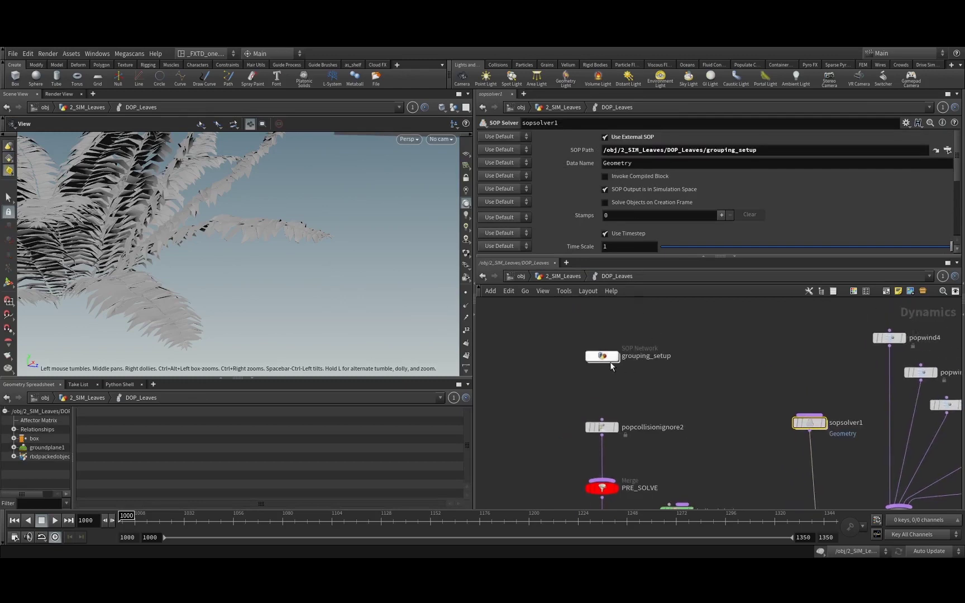
pyautogui.doubleClick(608, 358)
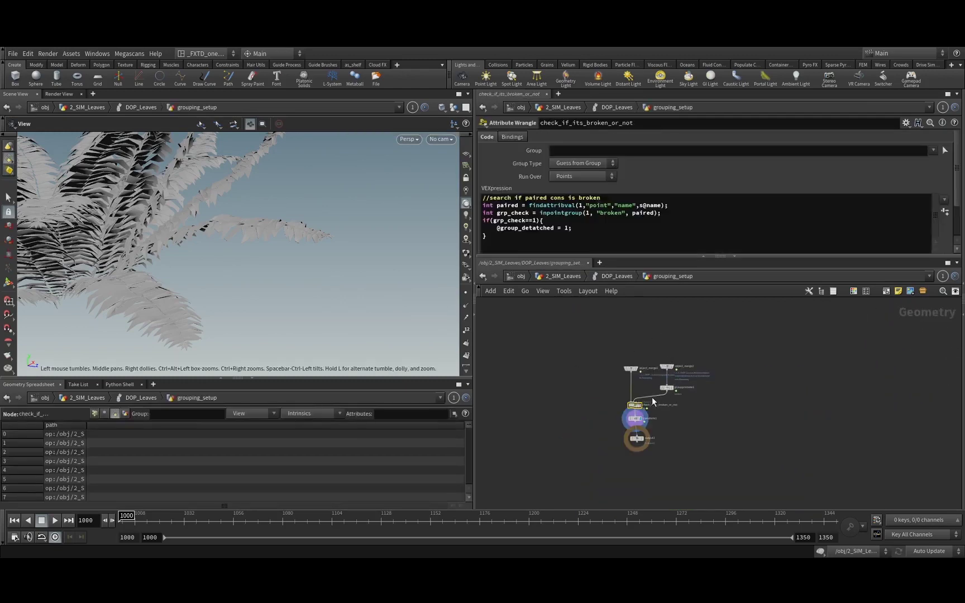
pyautogui.scroll(7, 639, 402)
pyautogui.scroll(-5, 738, 420)
pyautogui.moveTo(658, 377); pyautogui.dragTo(604, 344, button='middle')
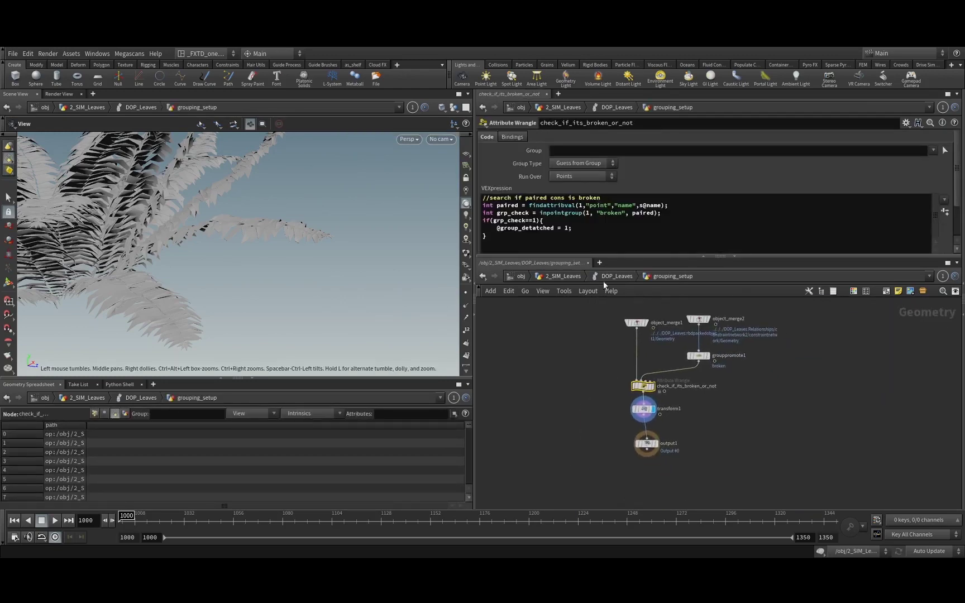
pyautogui.moveTo(610, 397); pyautogui.dragTo(575, 396, button='middle')
pyautogui.scroll(3, 575, 397)
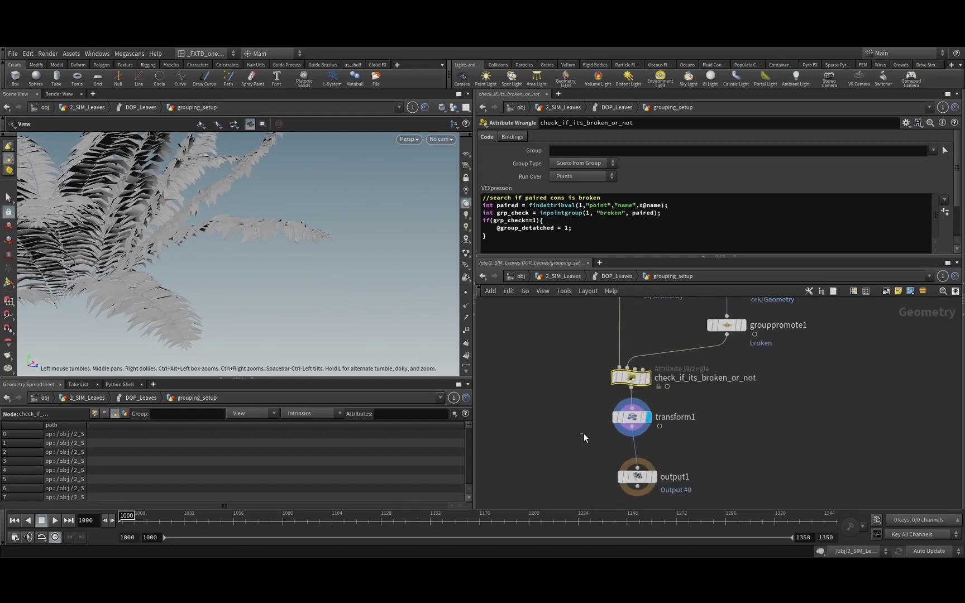
pyautogui.moveTo(584, 435); pyautogui.dragTo(631, 380)
pyautogui.click(565, 403)
# Return to DOP_Leaves, show the parameters of popcollisionignore2 and inspect the fern's leaves up close.
pyautogui.click(613, 275)
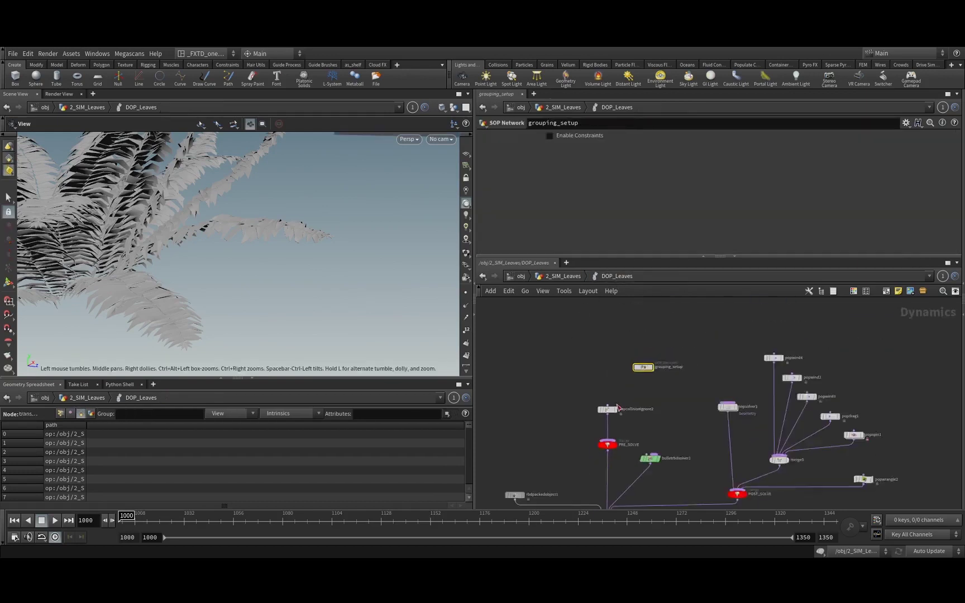
pyautogui.scroll(3, 632, 390)
pyautogui.moveTo(695, 421); pyautogui.dragTo(664, 374, button='middle')
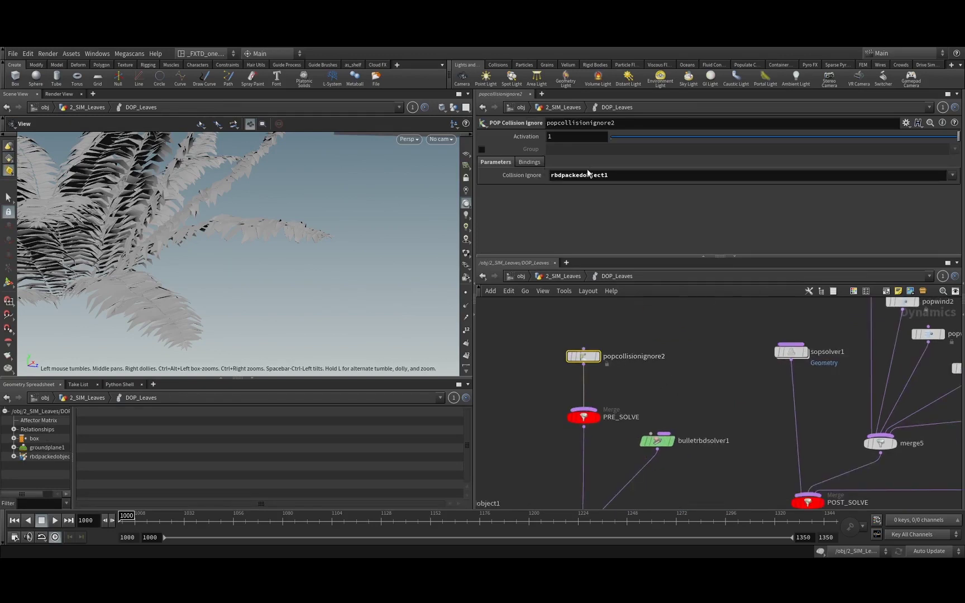
pyautogui.moveTo(534, 418); pyautogui.dragTo(656, 376, button='middle')
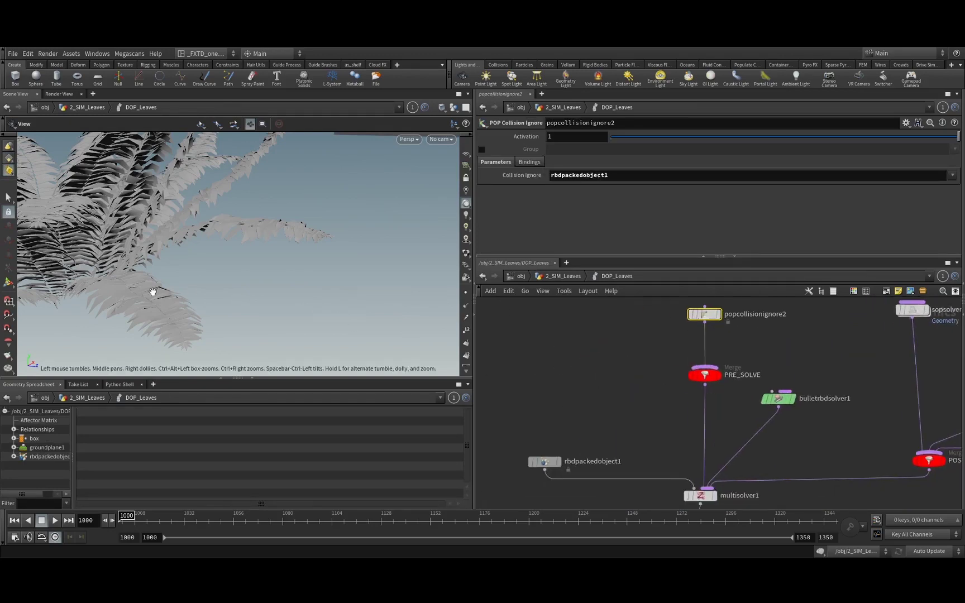
pyautogui.moveTo(153, 292); pyautogui.dragTo(267, 293)
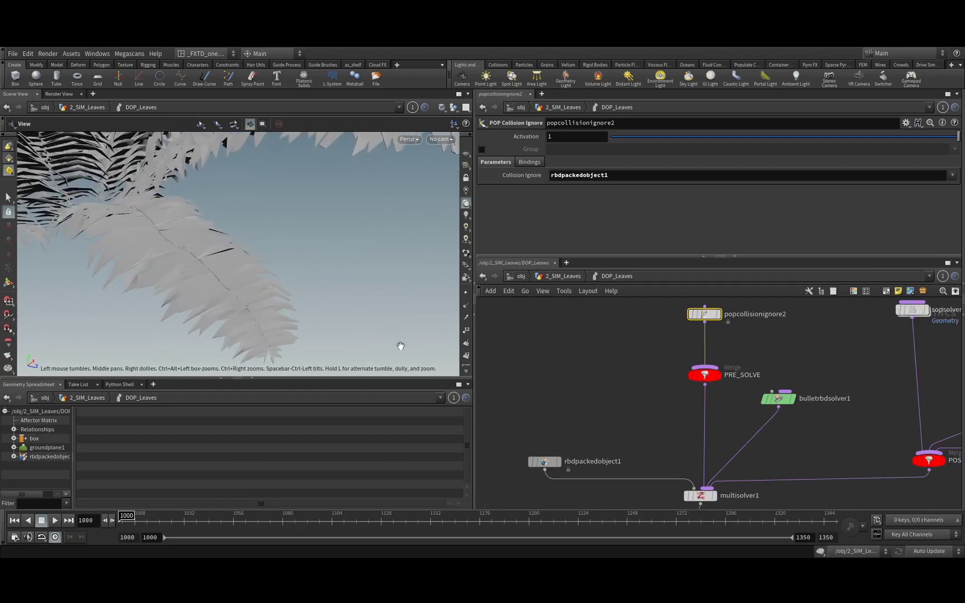
pyautogui.moveTo(194, 296); pyautogui.dragTo(302, 290)
pyautogui.scroll(-3, 615, 388)
# Find the constraintnetwork2 branch in DOP_Leaves and show the parameters of hardconrel1.
pyautogui.moveTo(730, 433); pyautogui.dragTo(627, 405, button='middle')
pyautogui.click(650, 423)
pyautogui.moveTo(720, 406); pyautogui.dragTo(682, 366, button='middle')
pyautogui.scroll(4, 681, 370)
pyautogui.click(683, 399)
pyautogui.scroll(-1, 706, 434)
pyautogui.moveTo(727, 449); pyautogui.dragTo(662, 394, button='middle')
pyautogui.moveTo(527, 382); pyautogui.dragTo(535, 330)
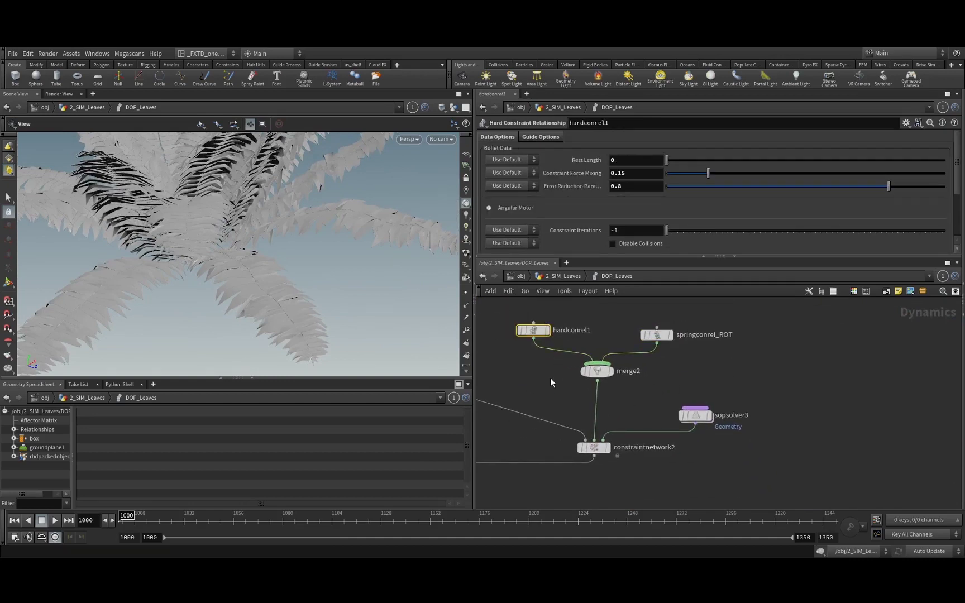
pyautogui.moveTo(540, 382); pyautogui.dragTo(552, 403, button='middle')
pyautogui.moveTo(543, 402); pyautogui.dragTo(559, 342)
# Enter sopsolver3 beside constraintnetwork2 and examine its import_attributes wrangle.
pyautogui.moveTo(666, 410); pyautogui.dragTo(675, 397, button='middle')
pyautogui.click(715, 421)
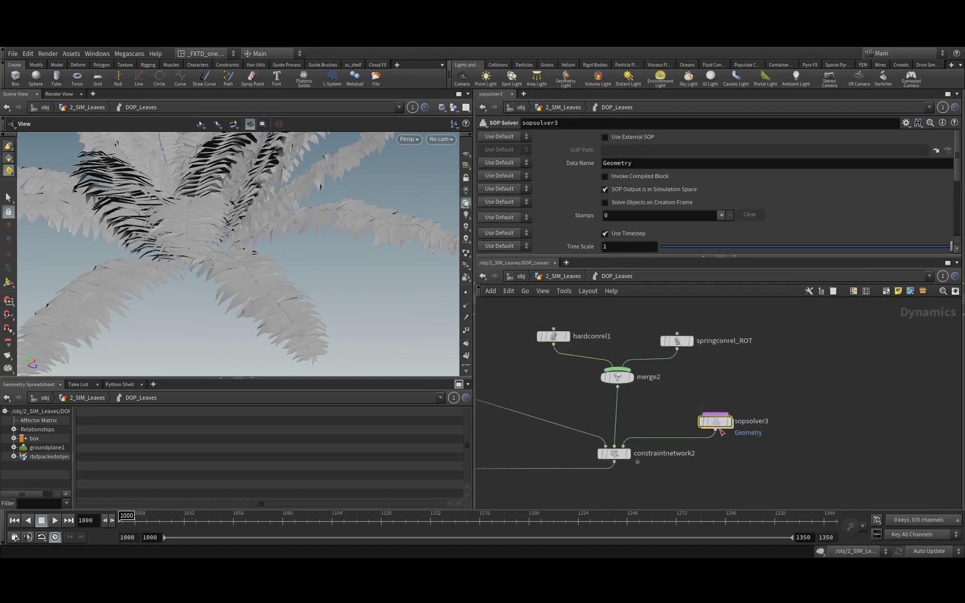
pyautogui.doubleClick(718, 422)
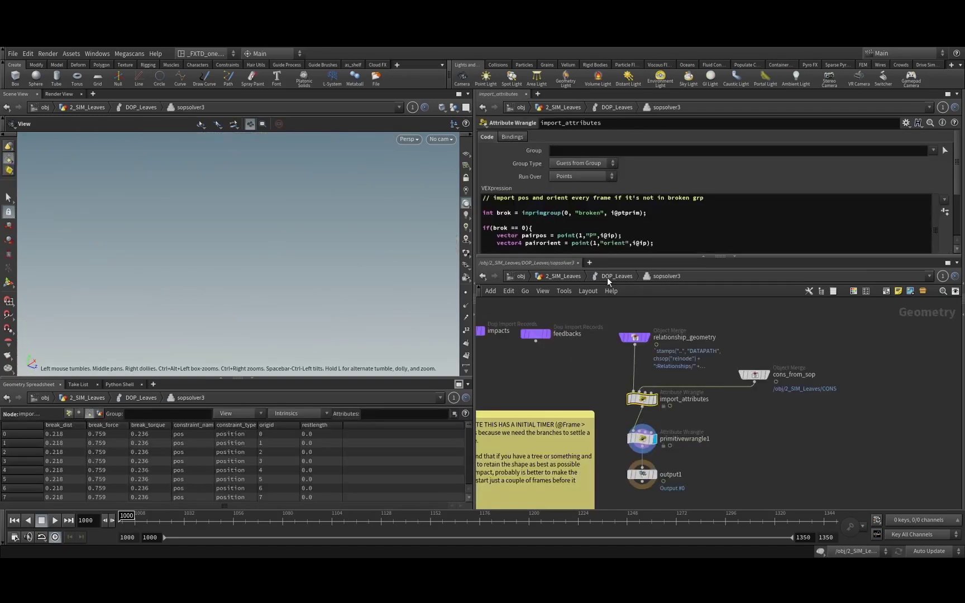
pyautogui.scroll(2, 590, 383)
pyautogui.moveTo(589, 383); pyautogui.dragTo(598, 365, button='middle')
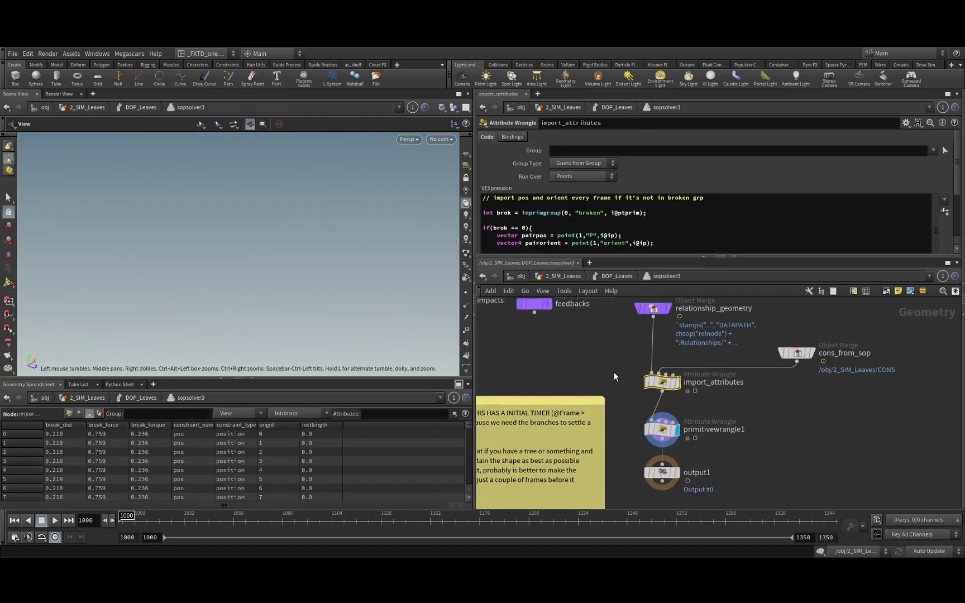
pyautogui.scroll(-4, 614, 372)
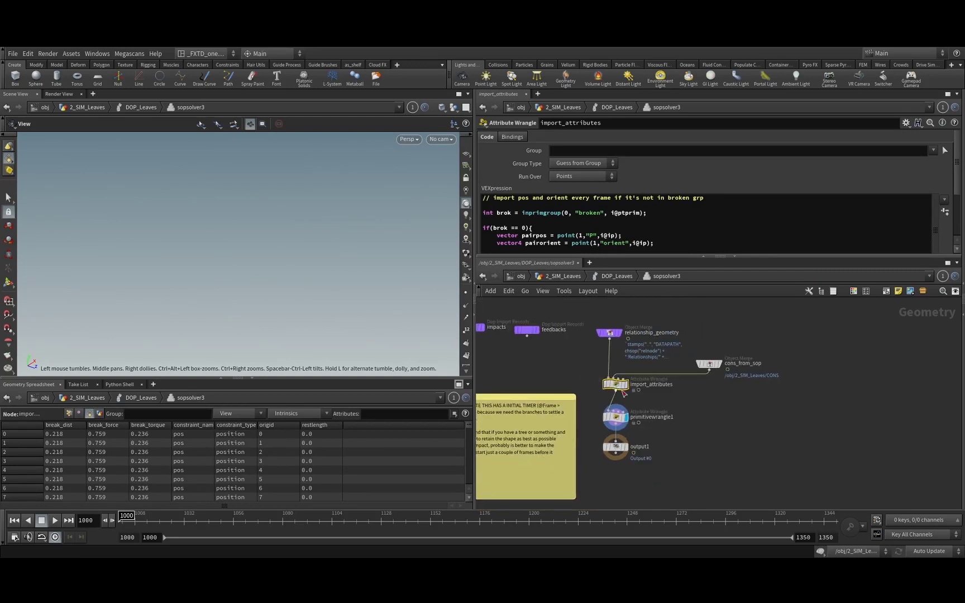
# Enlarge the parameter pane for reading the VEX code and show the code of primitivewrangle1.
pyautogui.moveTo(673, 407); pyautogui.dragTo(680, 390, button='middle')
pyautogui.moveTo(636, 255); pyautogui.dragTo(639, 287)
pyautogui.moveTo(672, 413)
pyautogui.mouseDown(button='middle')
pyautogui.moveTo(700, 427)
pyautogui.moveTo(672, 422)
pyautogui.mouseUp(button='middle')
pyautogui.click(672, 421)
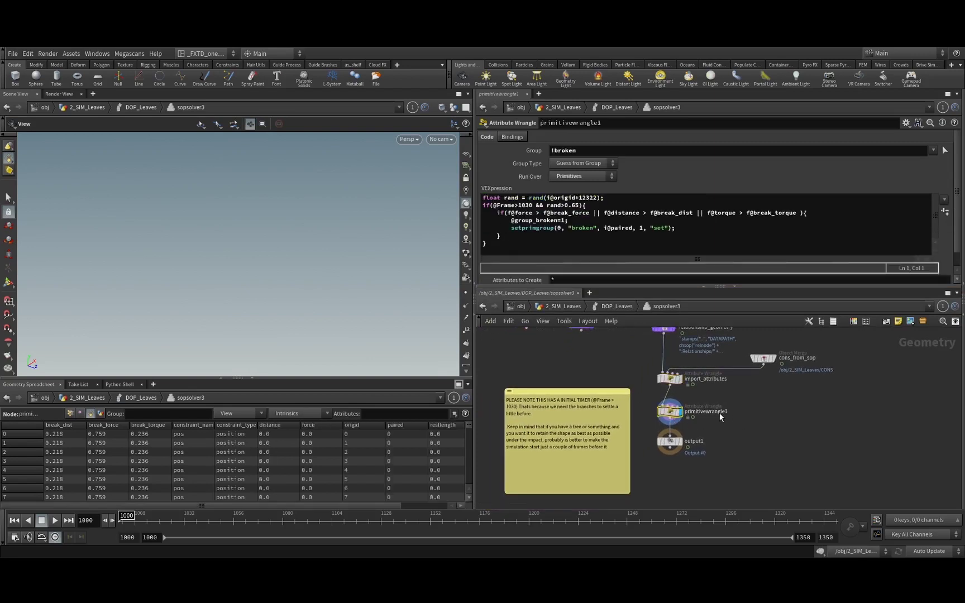
# Return to DOP_Leaves, show the parameters of groundplane1 and the box static object, and frame the scene.
pyautogui.click(617, 307)
pyautogui.moveTo(604, 413); pyautogui.dragTo(718, 422, button='middle')
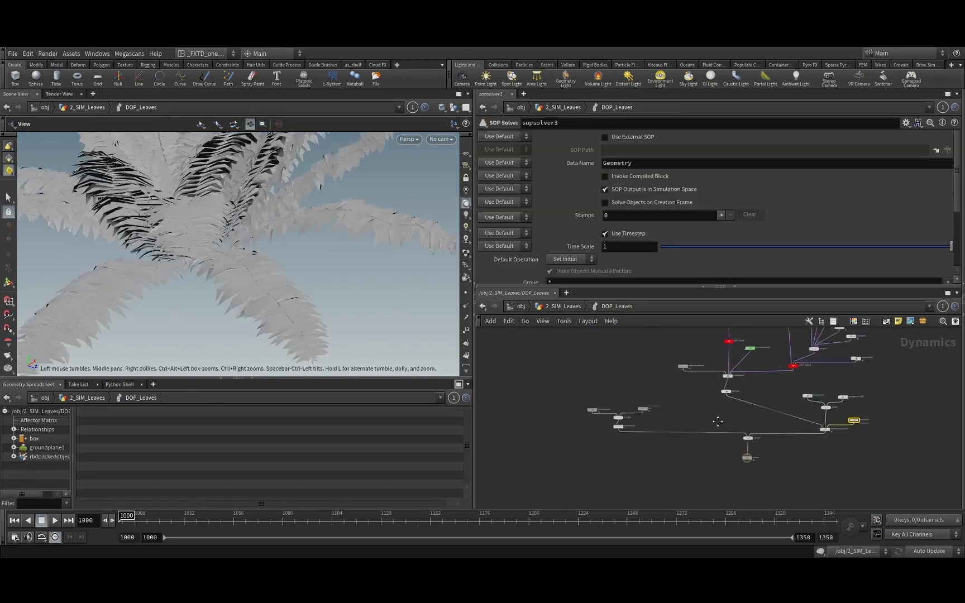
pyautogui.scroll(5, 575, 411)
pyautogui.click(625, 402)
pyautogui.moveTo(809, 416); pyautogui.dragTo(674, 418, button='middle')
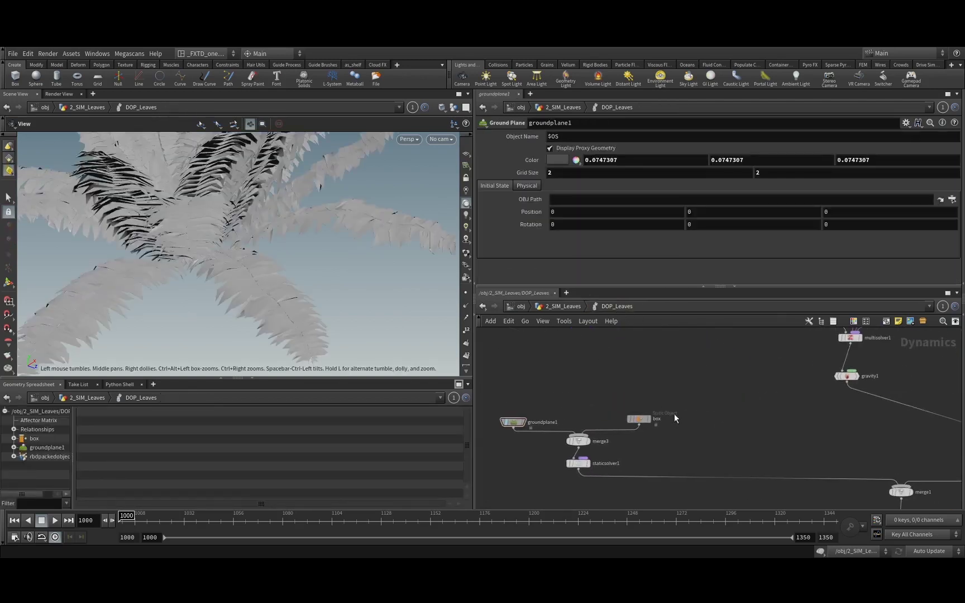
pyautogui.click(638, 419)
pyautogui.press('f')
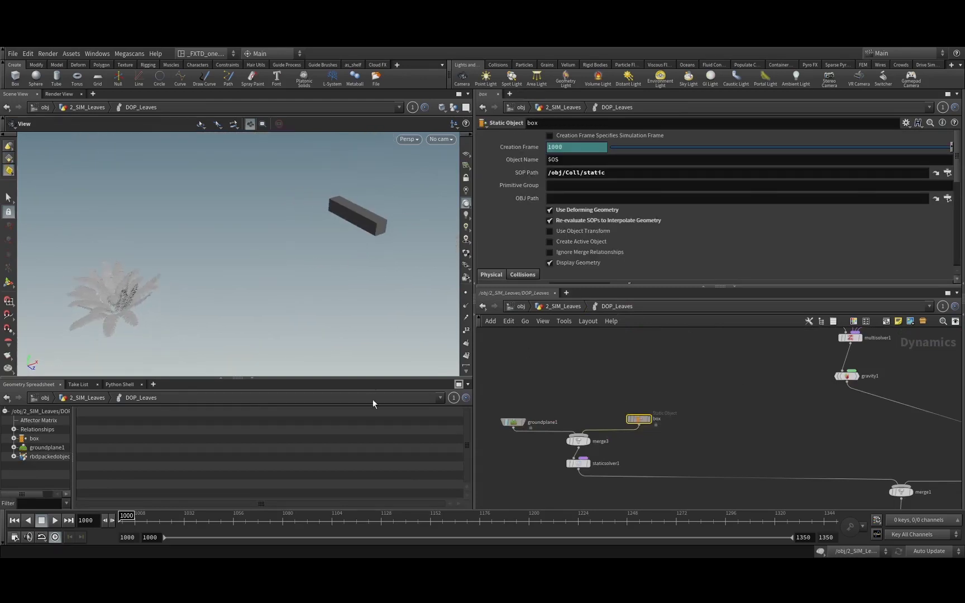
# Look over the POP wind, drag and spin nodes that feed merge5 and the POST_SOLVE merge.
pyautogui.scroll(-5, 633, 416)
pyautogui.scroll(4, 783, 412)
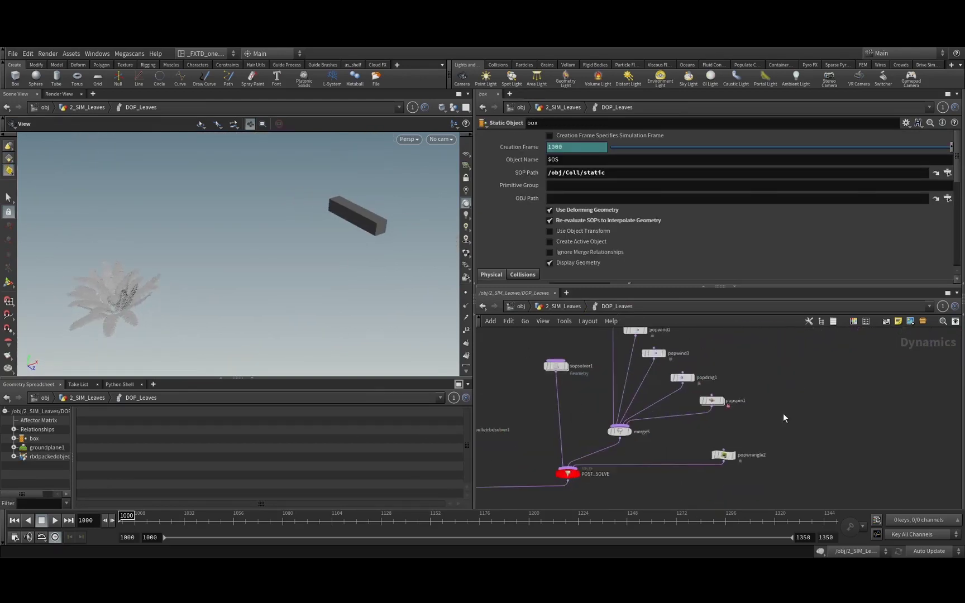
pyautogui.moveTo(752, 429); pyautogui.dragTo(767, 466, button='middle')
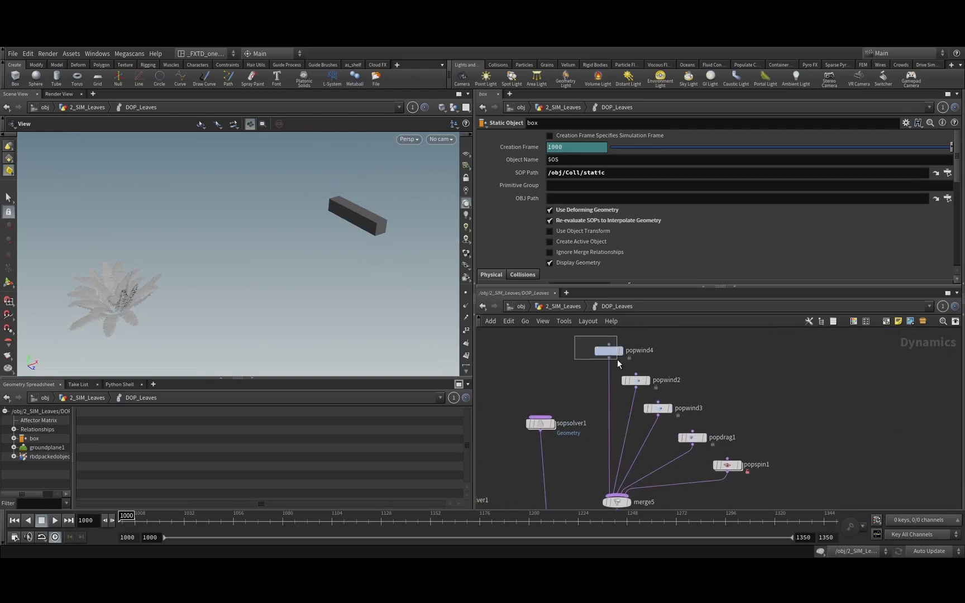
pyautogui.moveTo(618, 360); pyautogui.dragTo(575, 359)
pyautogui.moveTo(584, 383); pyautogui.dragTo(564, 379, button='middle')
pyautogui.moveTo(565, 386)
pyautogui.mouseDown()
pyautogui.moveTo(624, 377)
pyautogui.moveTo(570, 385)
pyautogui.mouseUp()
pyautogui.moveTo(558, 391); pyautogui.dragTo(556, 346, button='middle')
pyautogui.moveTo(631, 419); pyautogui.dragTo(650, 413, button='middle')
pyautogui.moveTo(608, 362); pyautogui.dragTo(613, 414, button='middle')
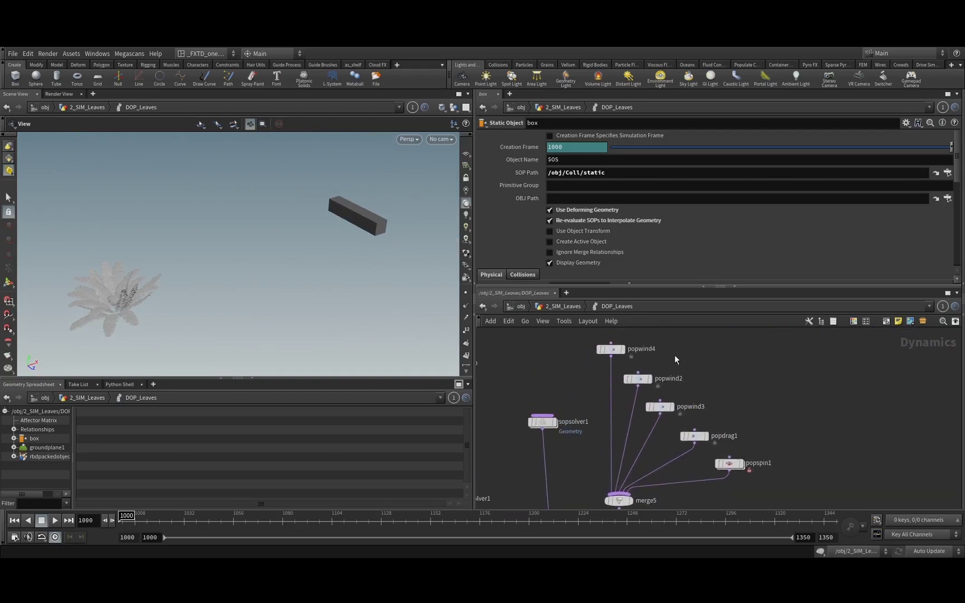
# Compare the group, wind velocity and noise parameters of popwind2, popwind4 and popwind3.
pyautogui.click(637, 379)
pyautogui.moveTo(669, 384); pyautogui.dragTo(652, 379, button='middle')
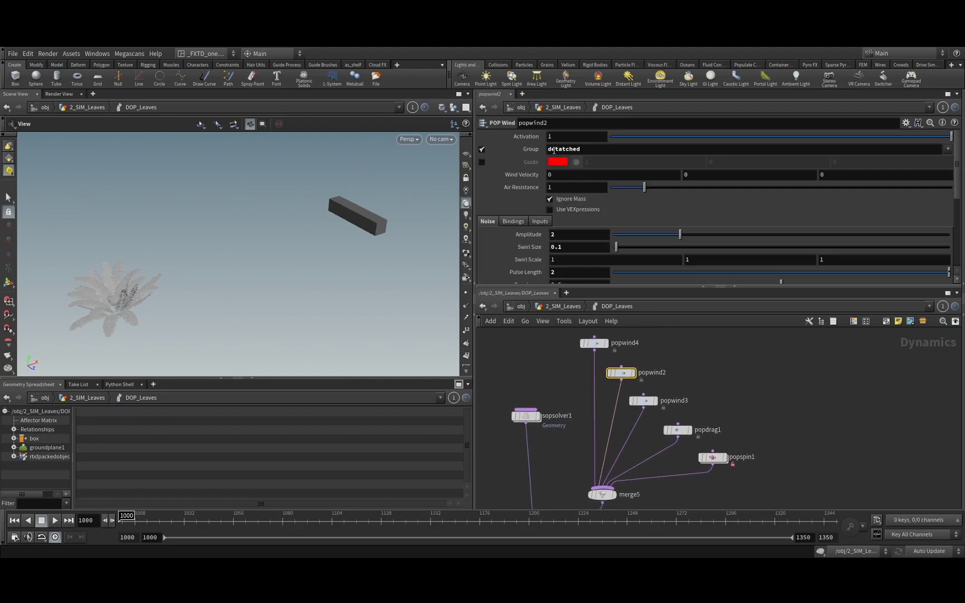
pyautogui.click(595, 344)
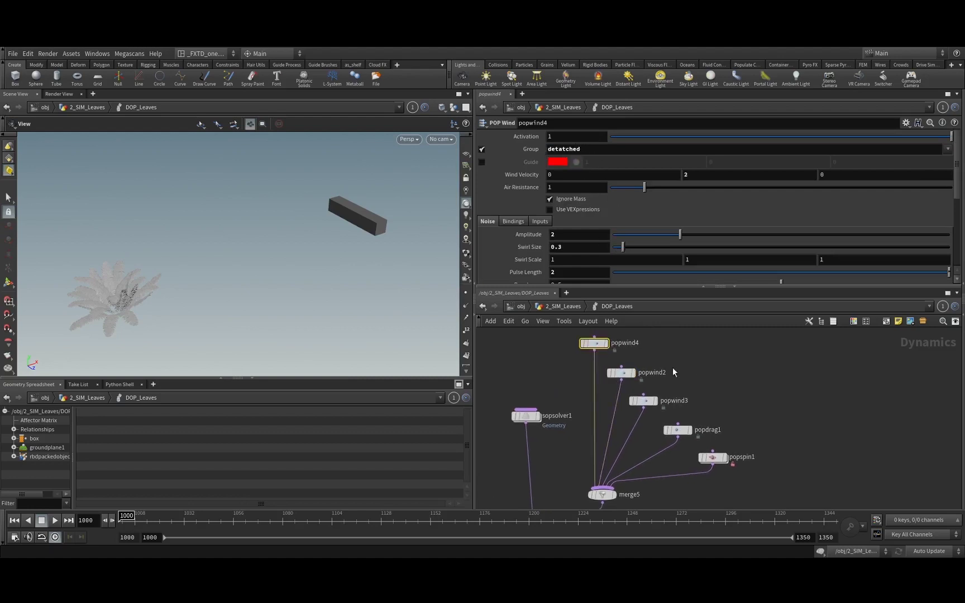
pyautogui.click(645, 402)
# Show the parameters of popdrag1 and the spin settings and VEXpression of popspin1.
pyautogui.moveTo(699, 396); pyautogui.dragTo(694, 346, button='middle')
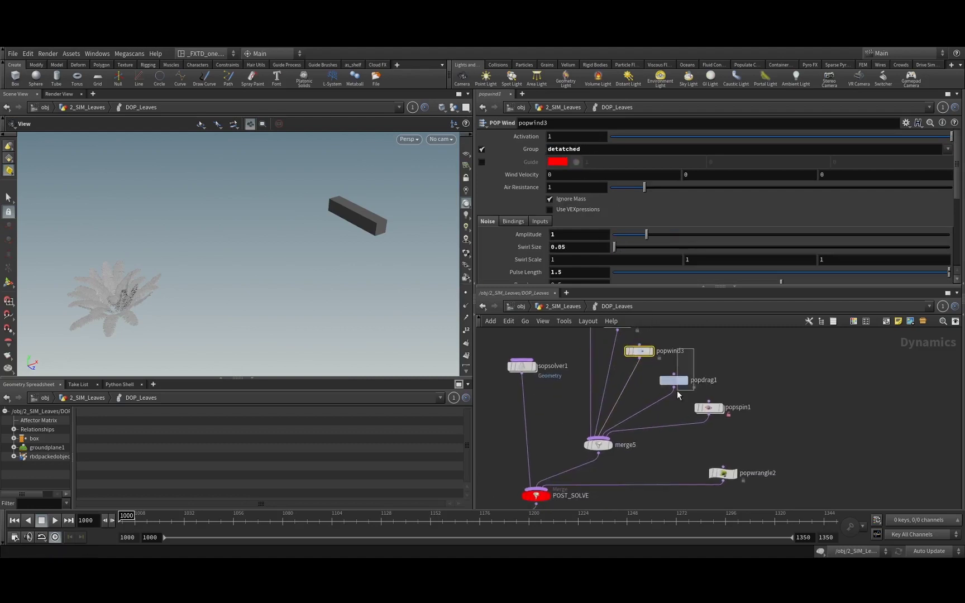
pyautogui.click(673, 380)
pyautogui.moveTo(805, 415); pyautogui.dragTo(766, 396, button='middle')
pyautogui.click(727, 364)
pyautogui.click(710, 365)
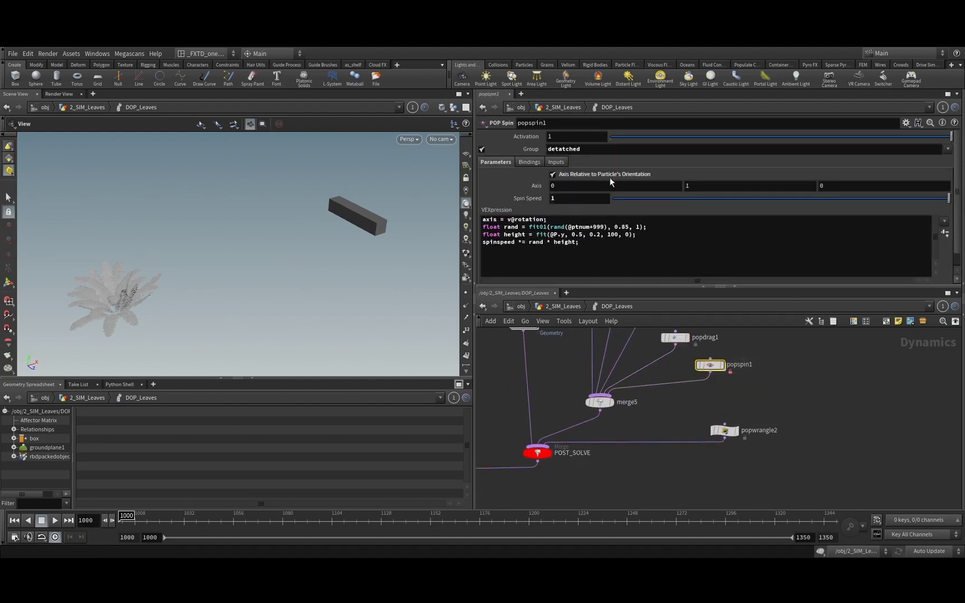
# Show the VEXpression of popwrangle2 and inspect the fern close up from several angles.
pyautogui.moveTo(719, 446); pyautogui.dragTo(747, 418, button='middle')
pyautogui.click(753, 404)
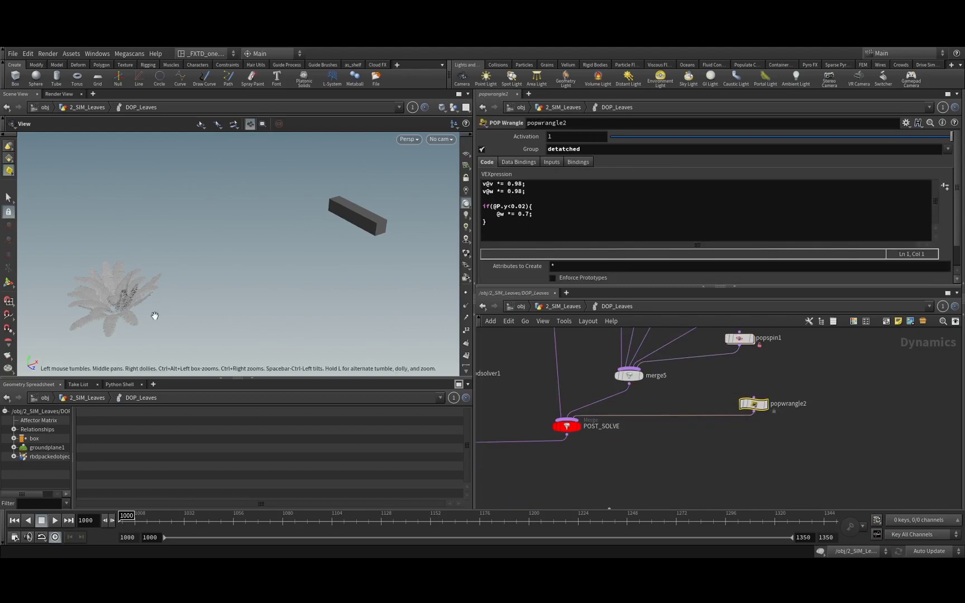
pyautogui.moveTo(155, 315); pyautogui.dragTo(203, 318, button='middle')
pyautogui.moveTo(203, 318)
pyautogui.mouseDown()
pyautogui.moveTo(179, 293)
pyautogui.moveTo(187, 314)
pyautogui.mouseUp()
pyautogui.moveTo(187, 315); pyautogui.dragTo(306, 269, button='right')
pyautogui.moveTo(225, 301); pyautogui.dragTo(282, 279, button='middle')
pyautogui.moveTo(226, 315); pyautogui.dragTo(272, 285, button='right')
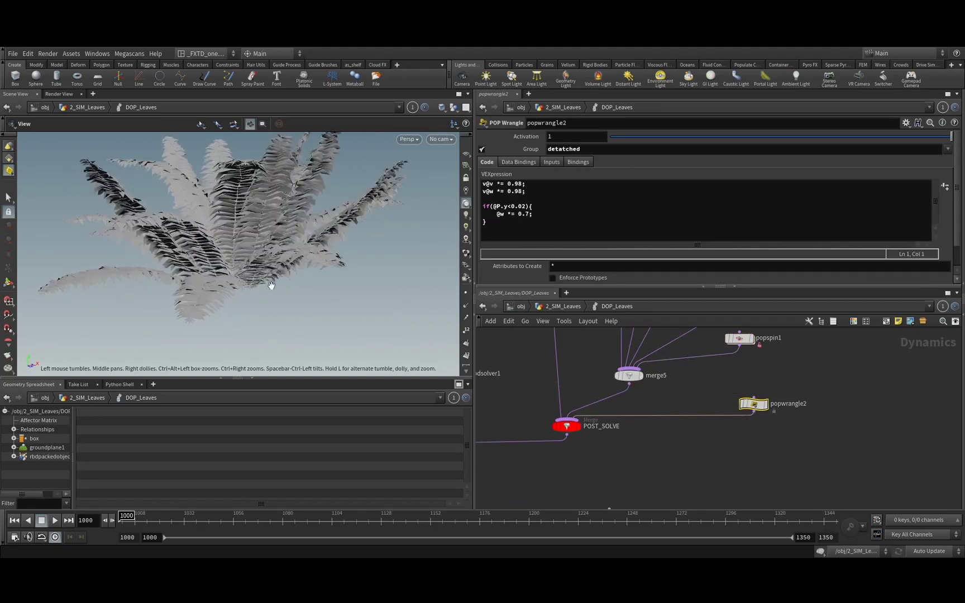
pyautogui.moveTo(271, 285); pyautogui.dragTo(271, 280)
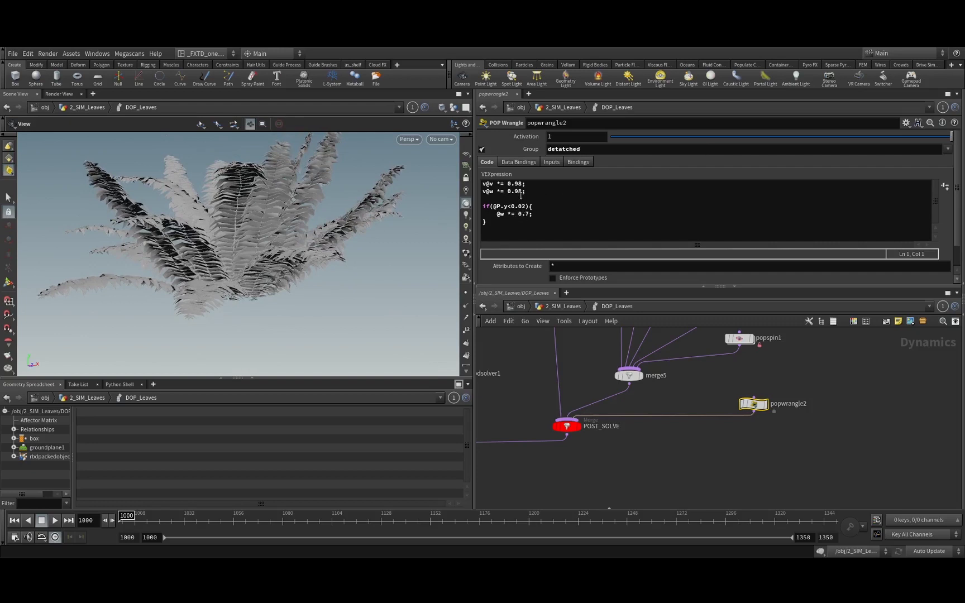
pyautogui.moveTo(233, 287); pyautogui.dragTo(293, 302)
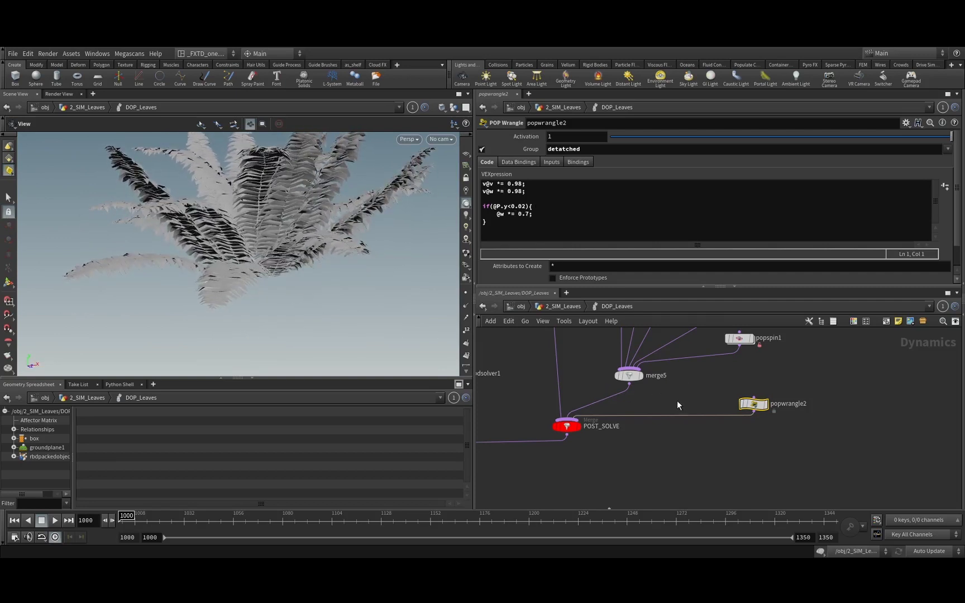
# Check the air resistance expression of popdrag1 and the height-based amplitude VEXpression of popwind3.
pyautogui.moveTo(681, 401); pyautogui.dragTo(698, 465, button='middle')
pyautogui.click(722, 376)
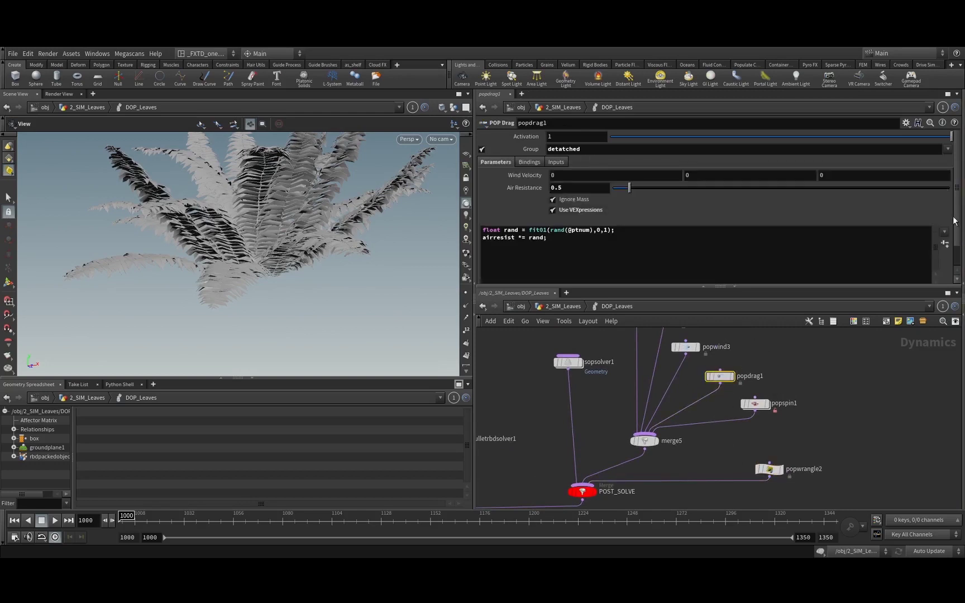
pyautogui.click(685, 347)
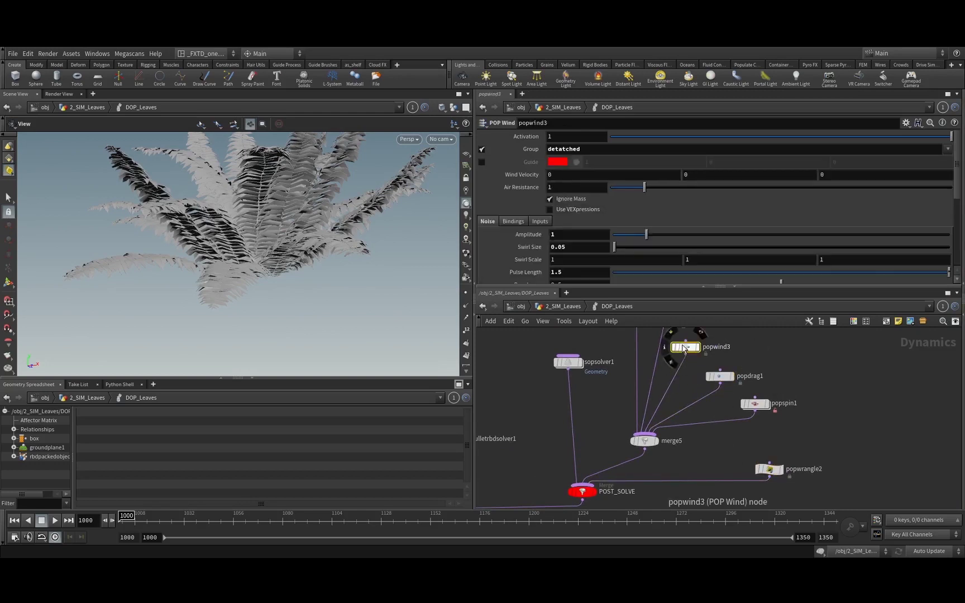
pyautogui.scroll(-3, 961, 247)
pyautogui.scroll(-1, 960, 248)
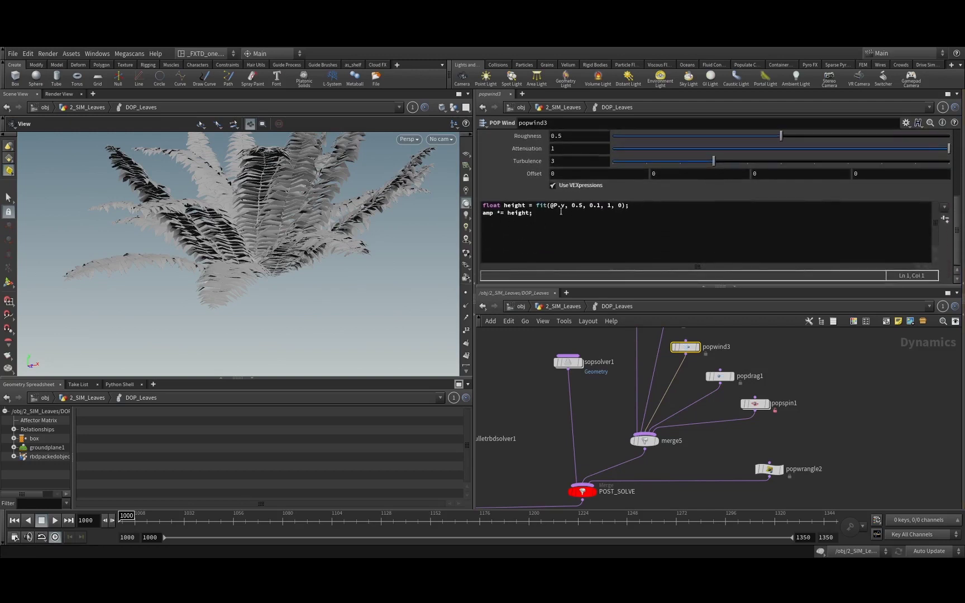
pyautogui.moveTo(632, 371); pyautogui.dragTo(618, 399, button='middle')
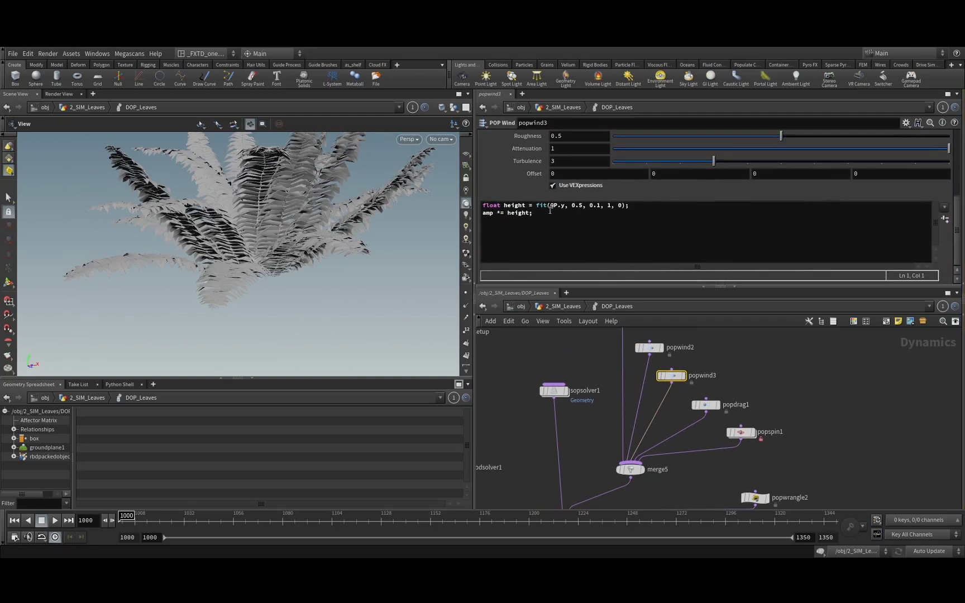
pyautogui.moveTo(320, 270); pyautogui.dragTo(337, 275, button='middle')
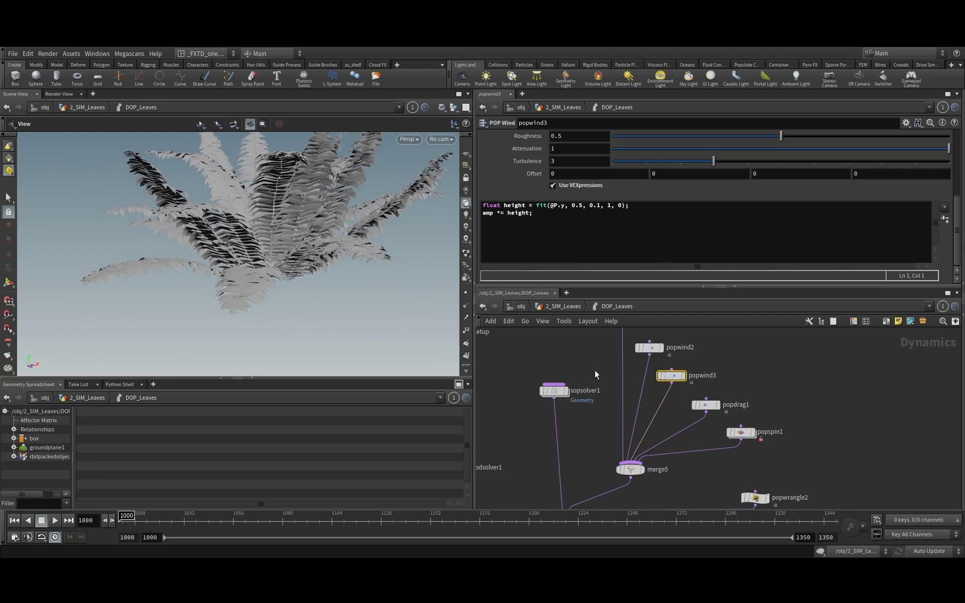
# Examine the fern from other angles alongside popwind3's height expression and the POP forces merged into POST_SOLVE.
pyautogui.moveTo(594, 370); pyautogui.dragTo(578, 354, button='middle')
pyautogui.scroll(-2, 573, 389)
pyautogui.moveTo(349, 305); pyautogui.dragTo(279, 316)
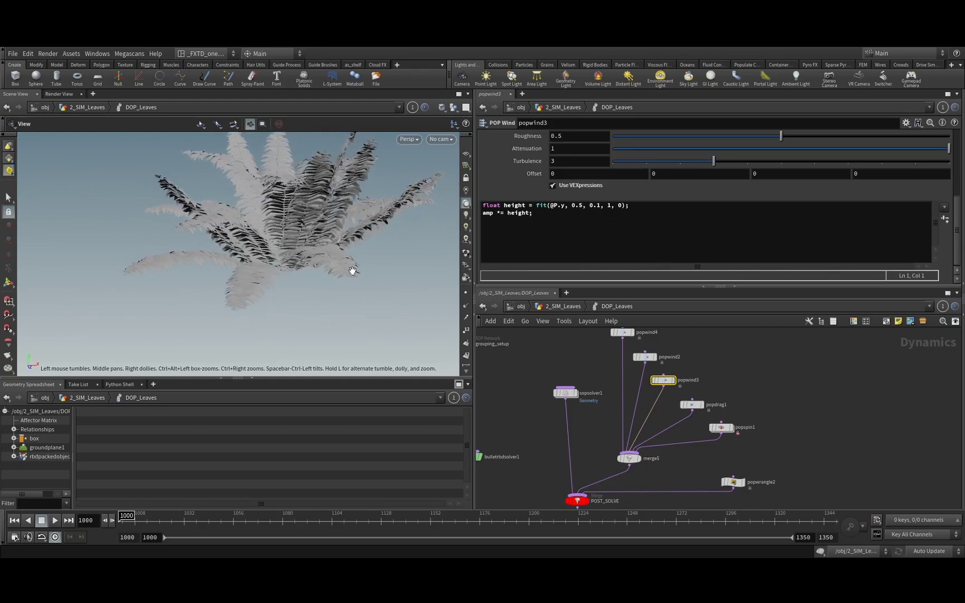
pyautogui.moveTo(547, 362); pyautogui.dragTo(551, 375, button='middle')
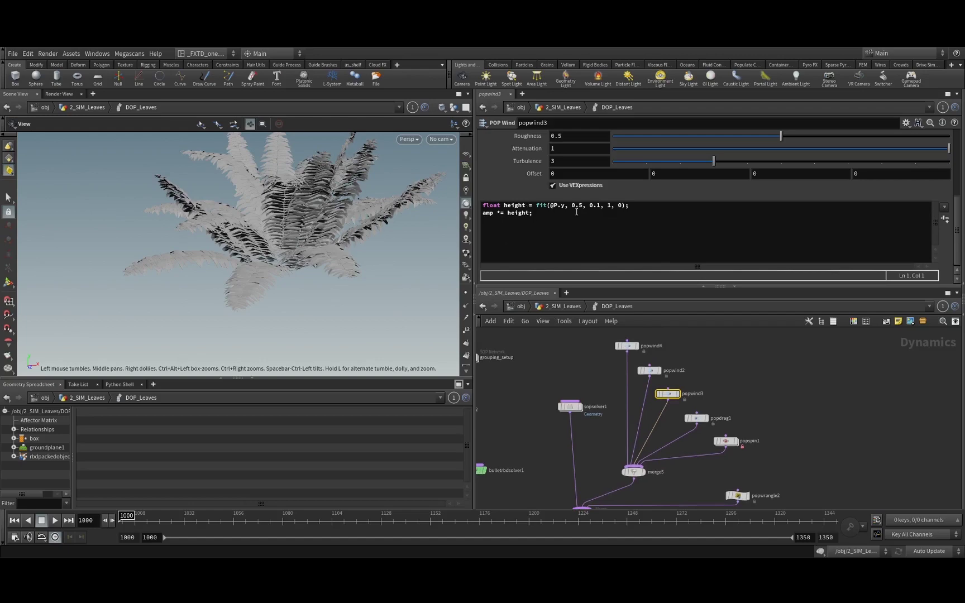
pyautogui.moveTo(333, 261); pyautogui.dragTo(326, 291)
pyautogui.scroll(5, 590, 371)
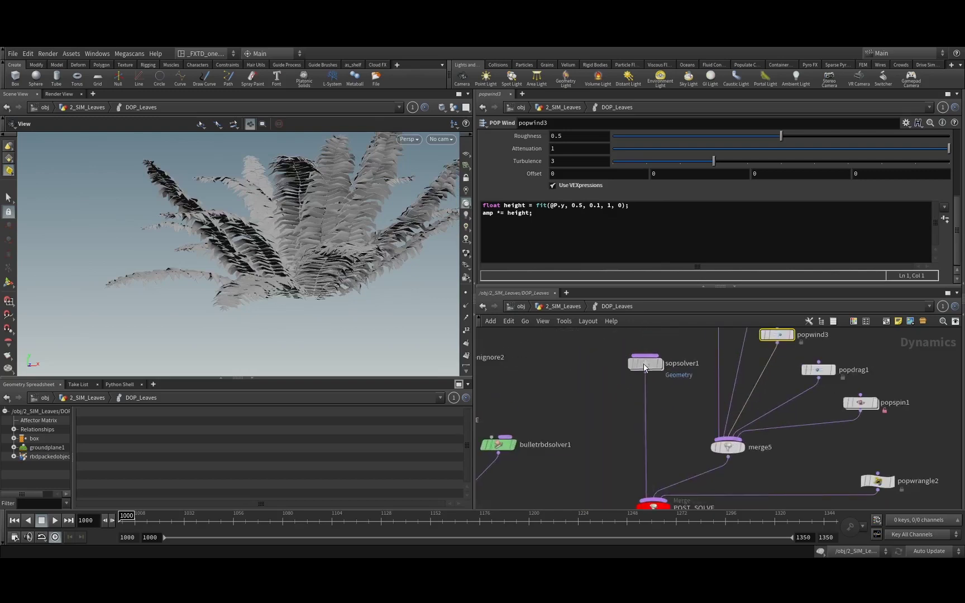
# Return to the 2_SIM_Leaves network and display the cached simulation in filecache2 with its parameters.
pyautogui.scroll(-3, 617, 421)
pyautogui.moveTo(617, 422); pyautogui.dragTo(613, 390, button='middle')
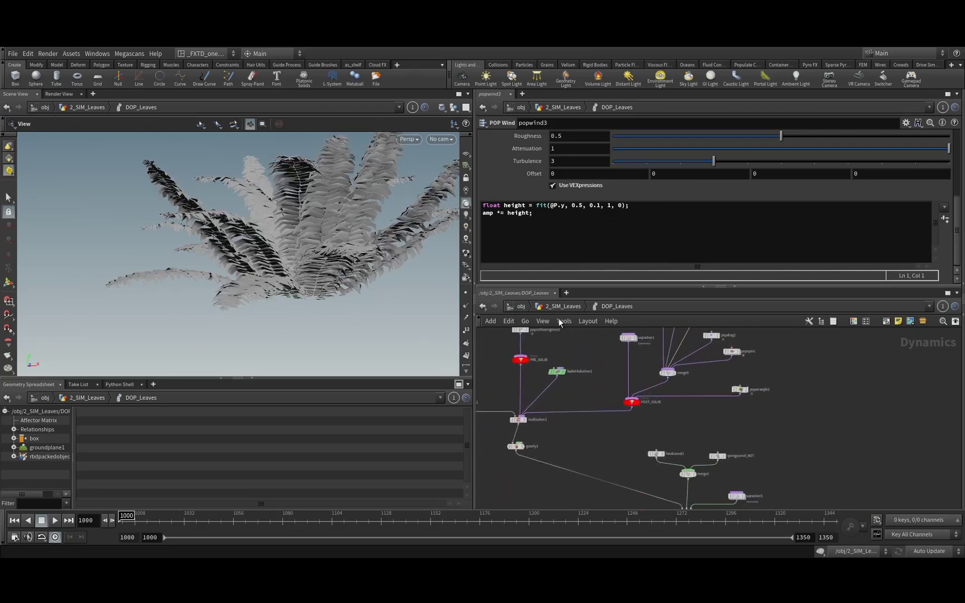
pyautogui.click(563, 307)
pyautogui.scroll(-3, 639, 376)
pyautogui.moveTo(628, 441); pyautogui.dragTo(649, 391, button='middle')
pyautogui.scroll(2, 649, 392)
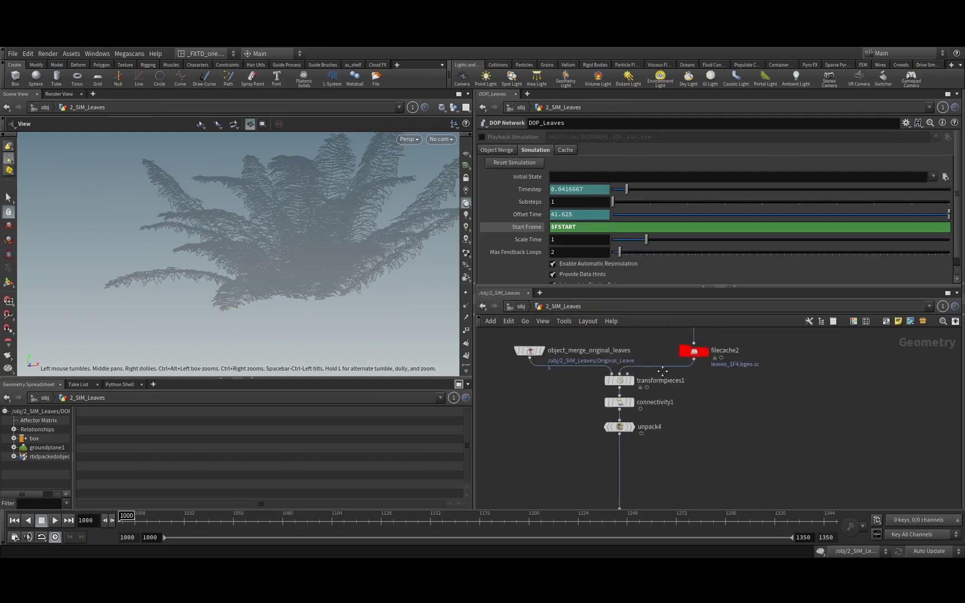
pyautogui.click(688, 401)
pyautogui.click(699, 401)
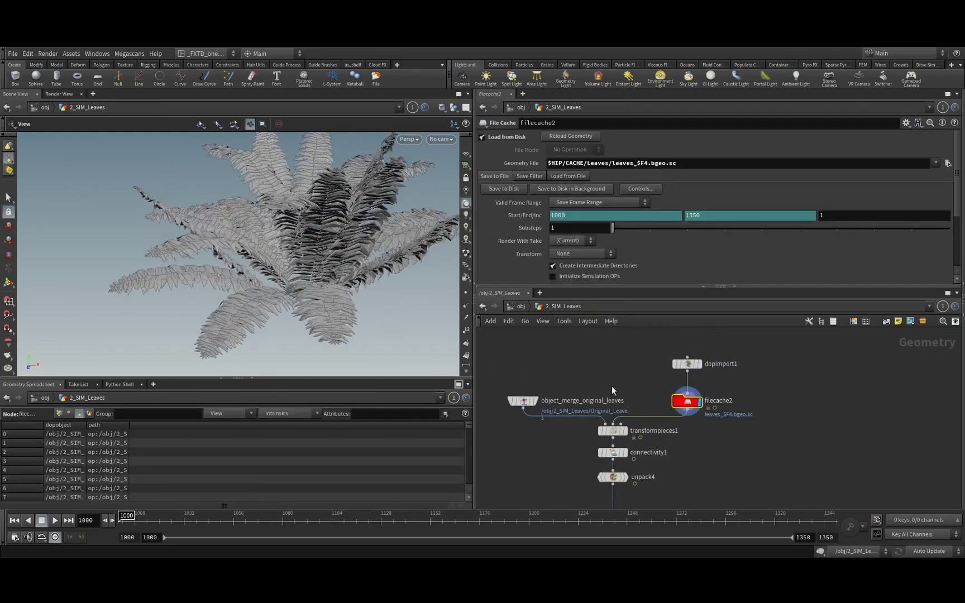
# Show the source path of object_merge_original_leaves and display its geometry in the viewport.
pyautogui.click(523, 401)
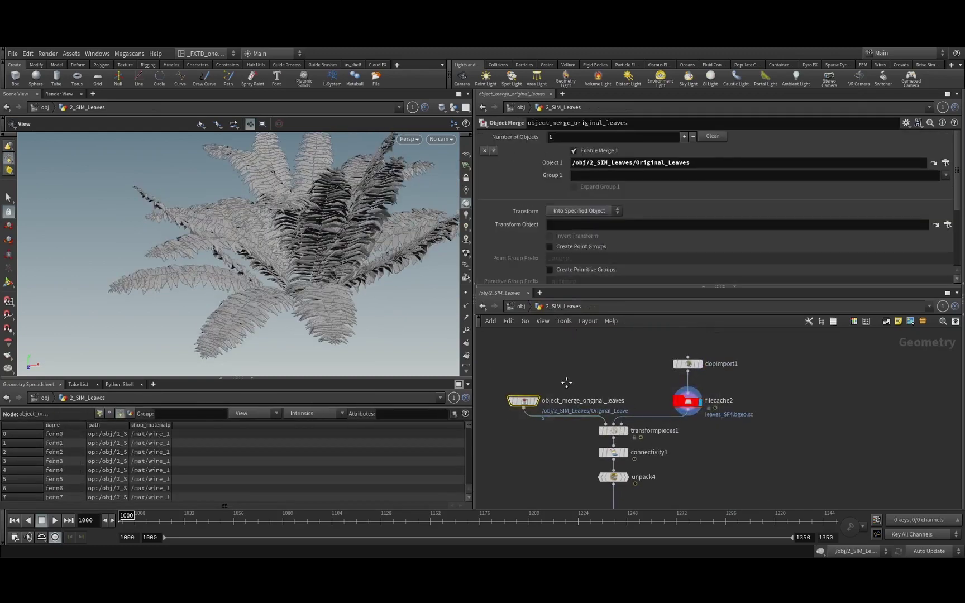
pyautogui.scroll(3, 547, 416)
pyautogui.click(519, 381)
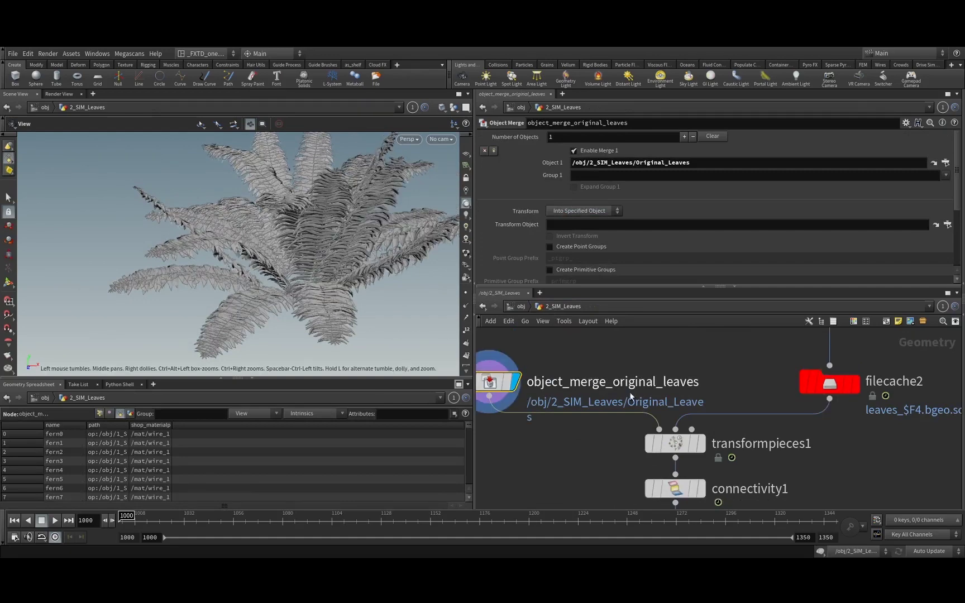
# Display transformpieces1 at frame 1133 and show its parameters.
pyautogui.click(701, 445)
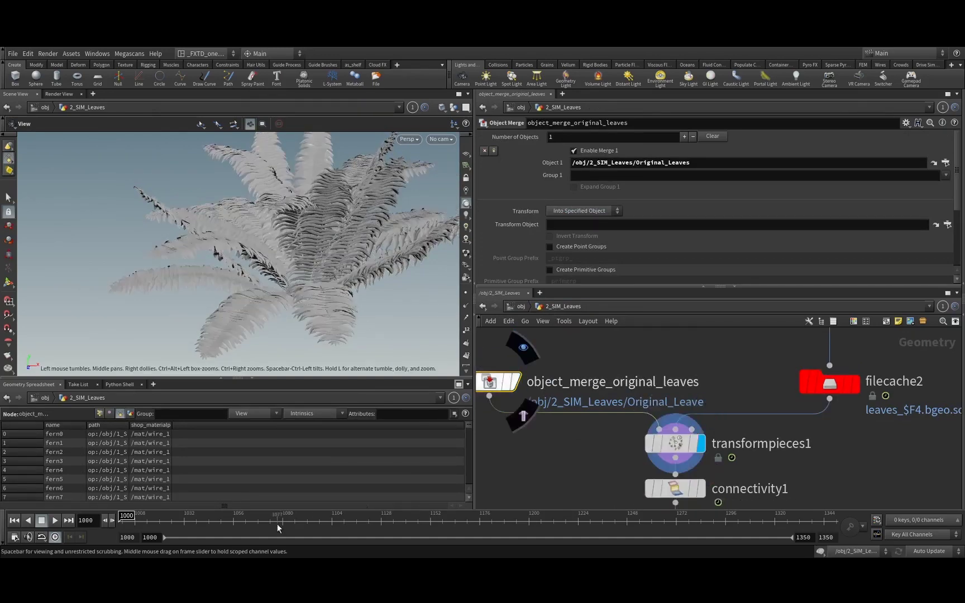
pyautogui.moveTo(252, 522); pyautogui.dragTo(391, 520)
pyautogui.click(673, 445)
# Display the unpacked leaf geometry from unpack4.
pyautogui.moveTo(849, 490); pyautogui.dragTo(781, 353, button='middle')
pyautogui.scroll(-4, 776, 360)
pyautogui.scroll(2, 733, 380)
pyautogui.click(696, 375)
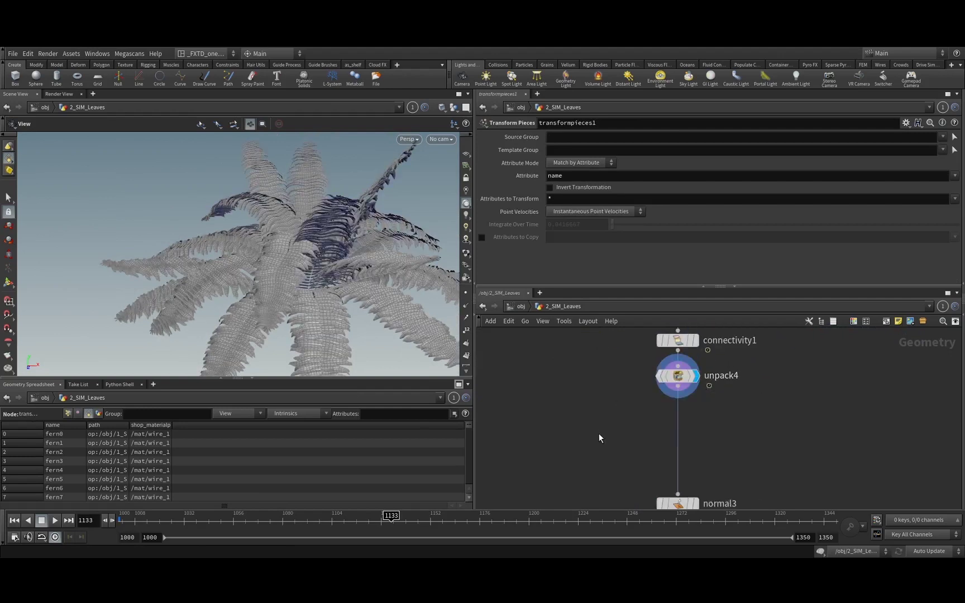
# Return to the object level, turn on the display of RENDER_Leaves and RENDER_Branches, and inspect the combined fern.
pyautogui.click(523, 310)
pyautogui.scroll(-2, 602, 405)
pyautogui.moveTo(647, 464)
pyautogui.mouseDown(button='middle')
pyautogui.moveTo(638, 411)
pyautogui.moveTo(647, 447)
pyautogui.mouseUp(button='middle')
pyautogui.scroll(1, 637, 394)
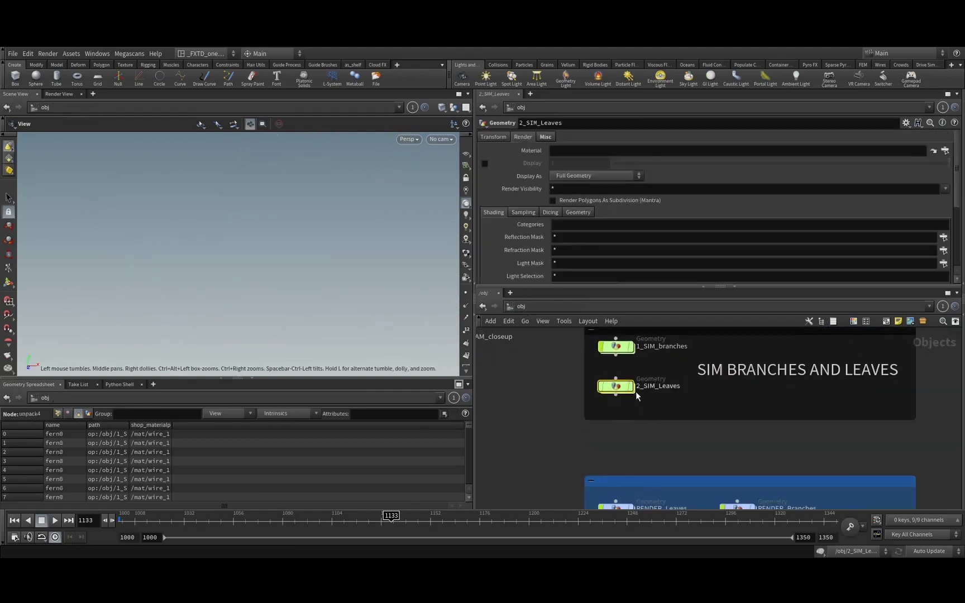
pyautogui.moveTo(638, 486); pyautogui.dragTo(618, 395, button='middle')
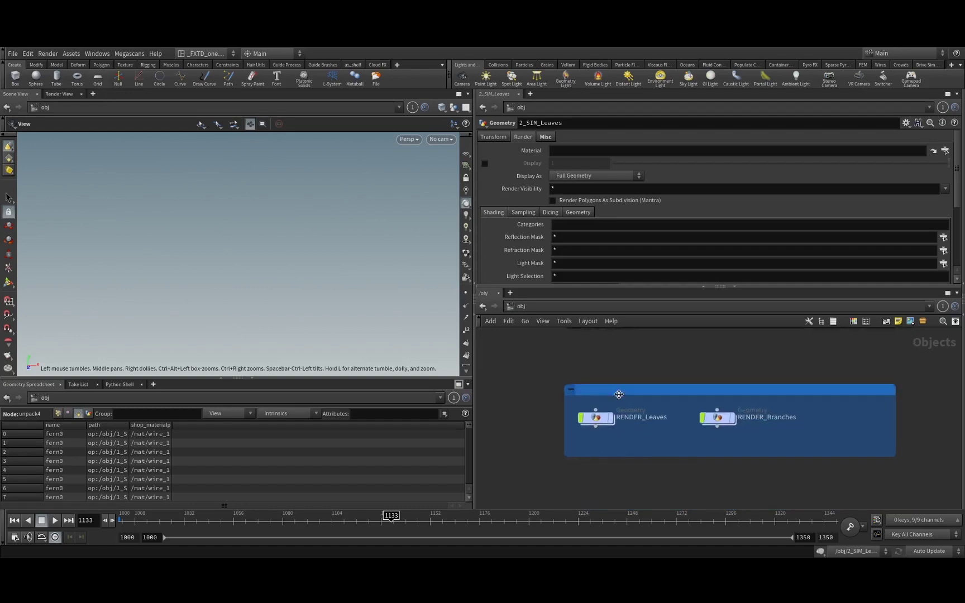
pyautogui.click(612, 418)
pyautogui.click(733, 419)
pyautogui.click(780, 445)
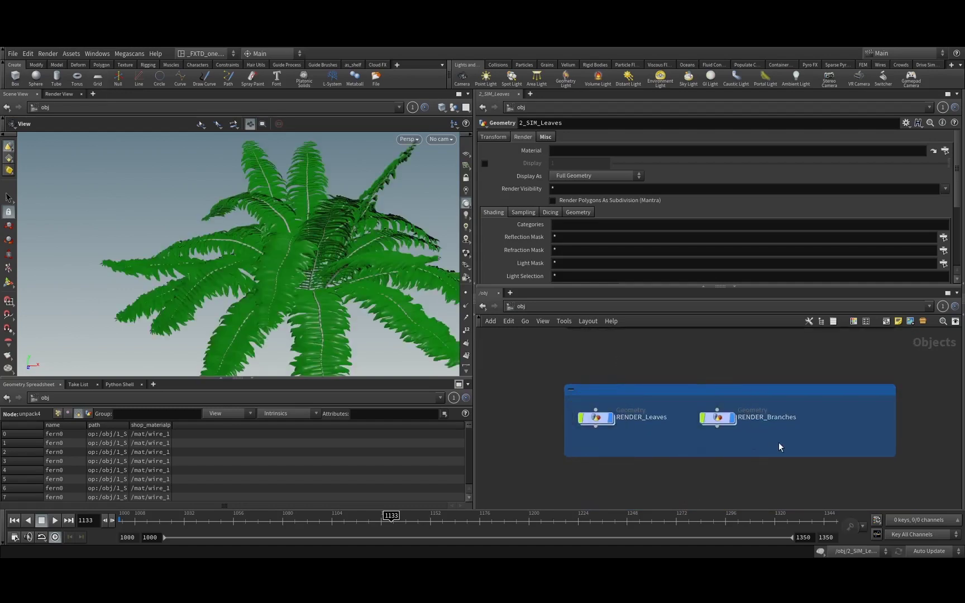
pyautogui.moveTo(333, 277); pyautogui.dragTo(185, 308)
pyautogui.moveTo(302, 295); pyautogui.dragTo(202, 254)
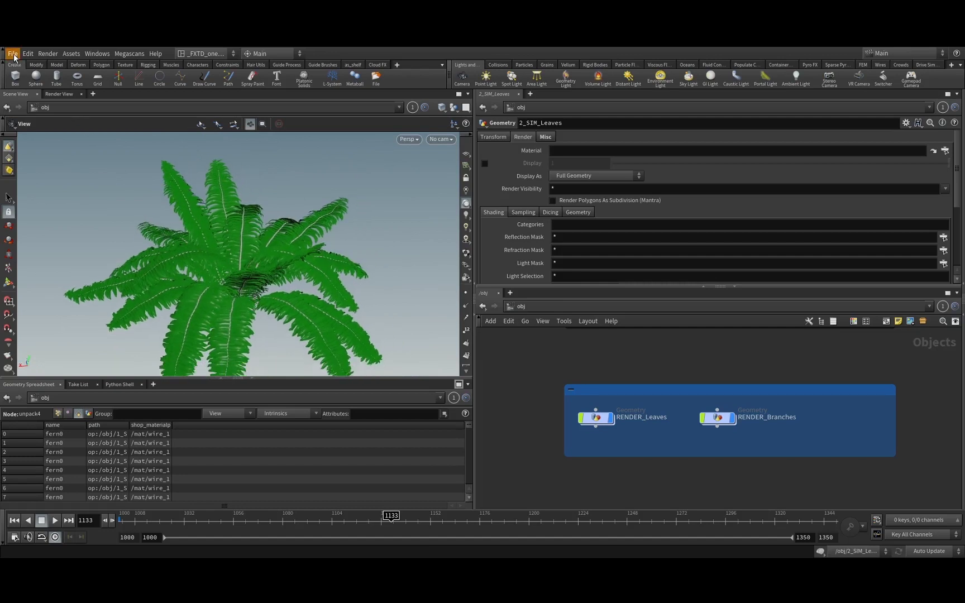